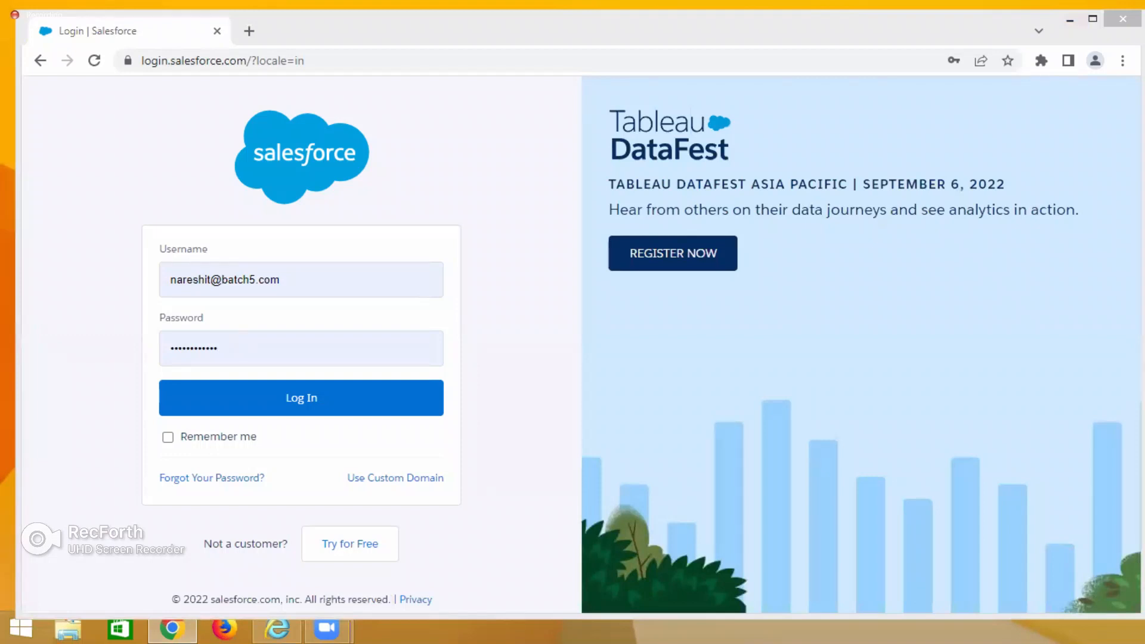
- Log in to Salesforce with the saved batch7 username and password, postponing the mobile phone registration
click(307, 279)
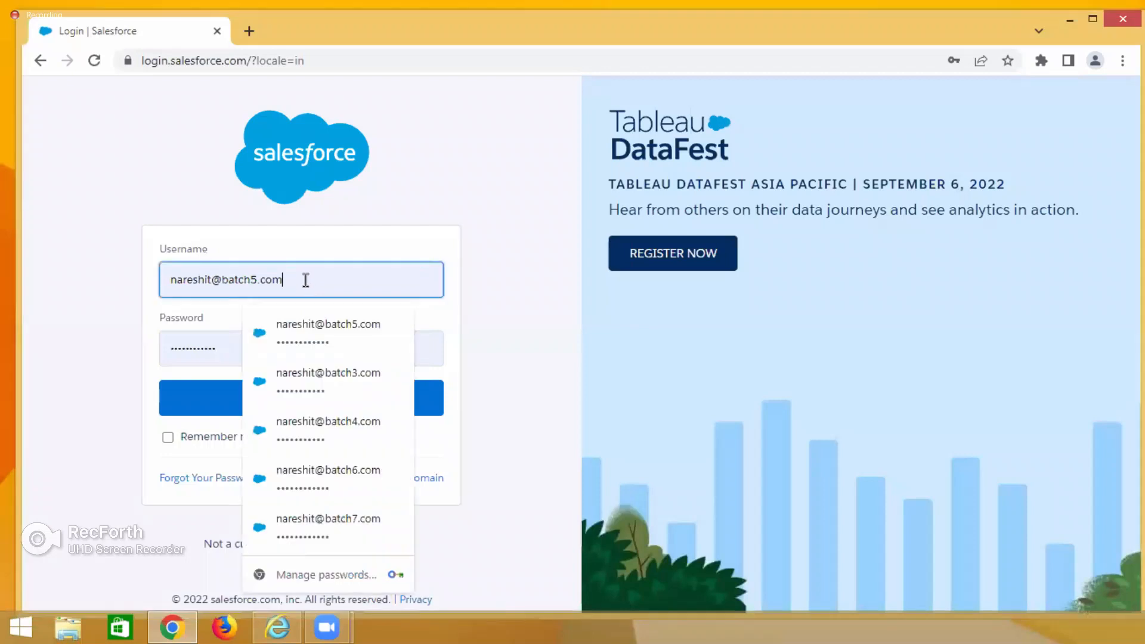
click(311, 530)
click(322, 400)
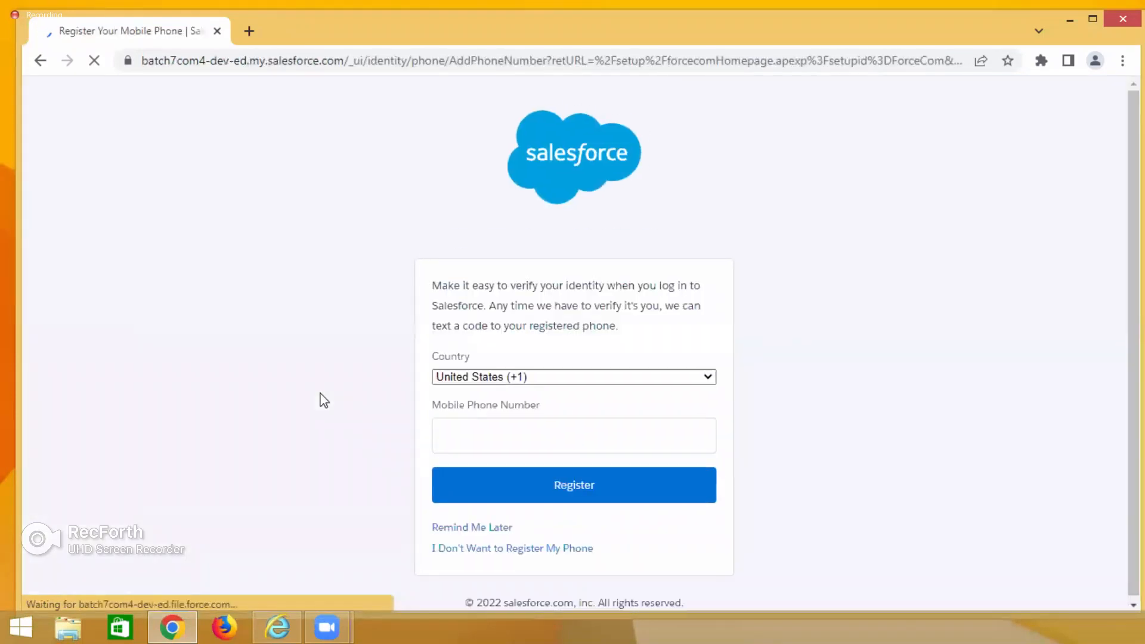
click(444, 530)
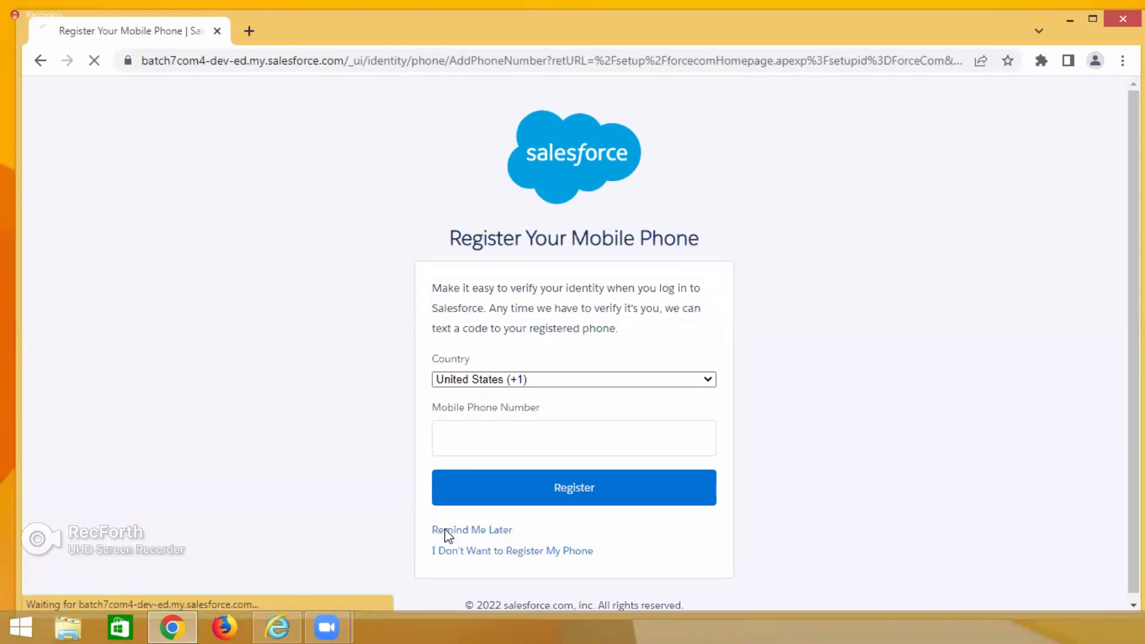
- Open excalidraw.com in a new browser tab, closing the extra blank tab
double_click(251, 35)
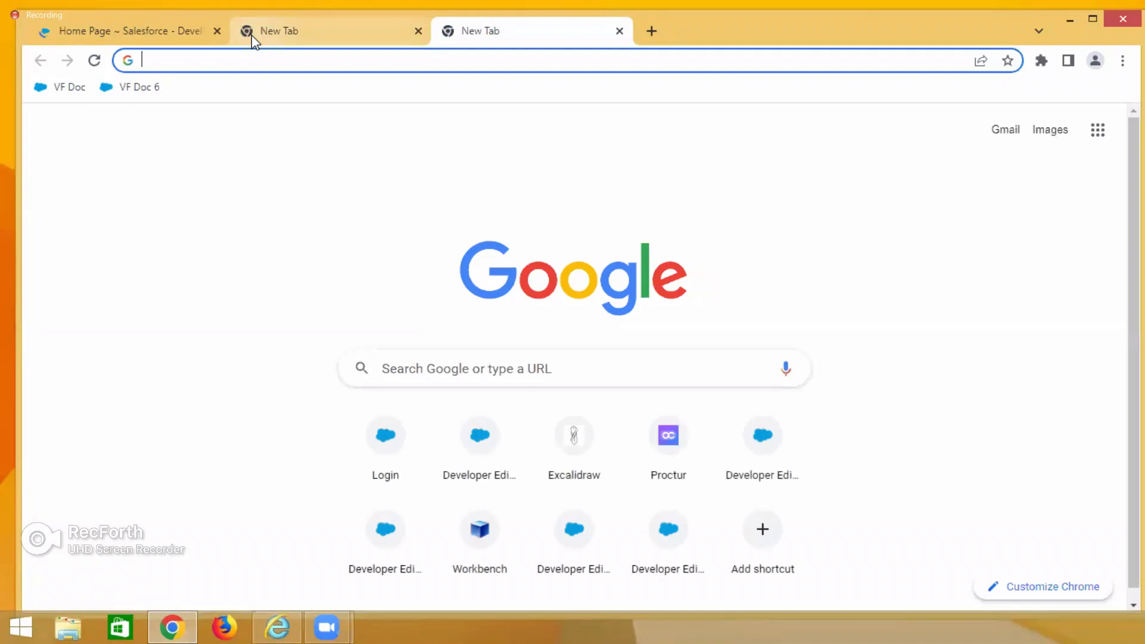
click(418, 31)
text(excalidraw.com)
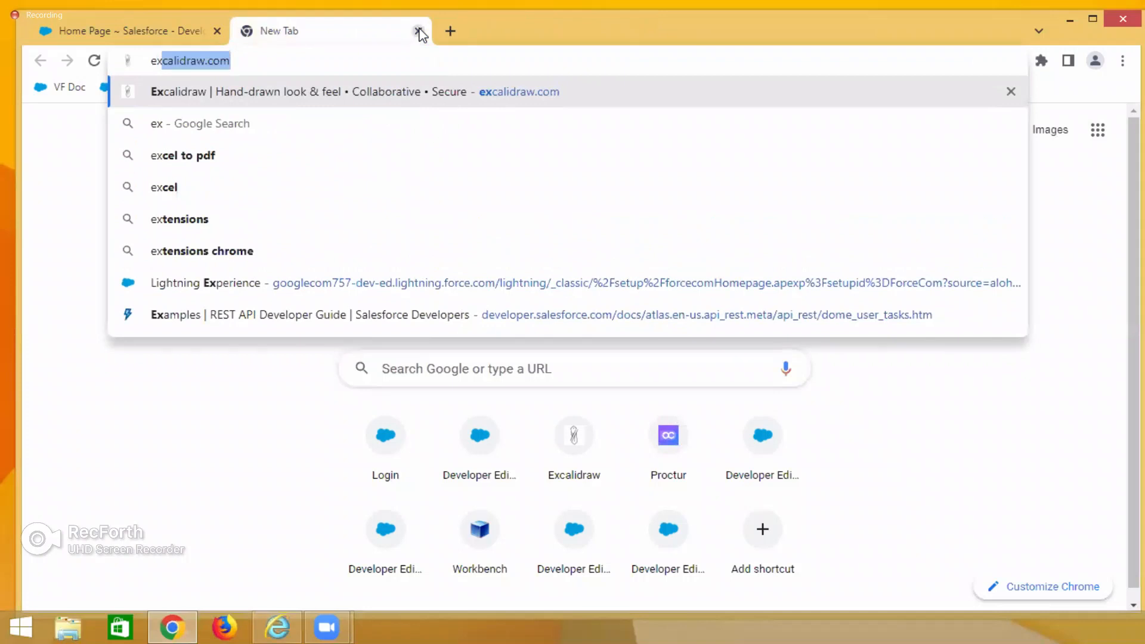
key(Right)
key(Return)
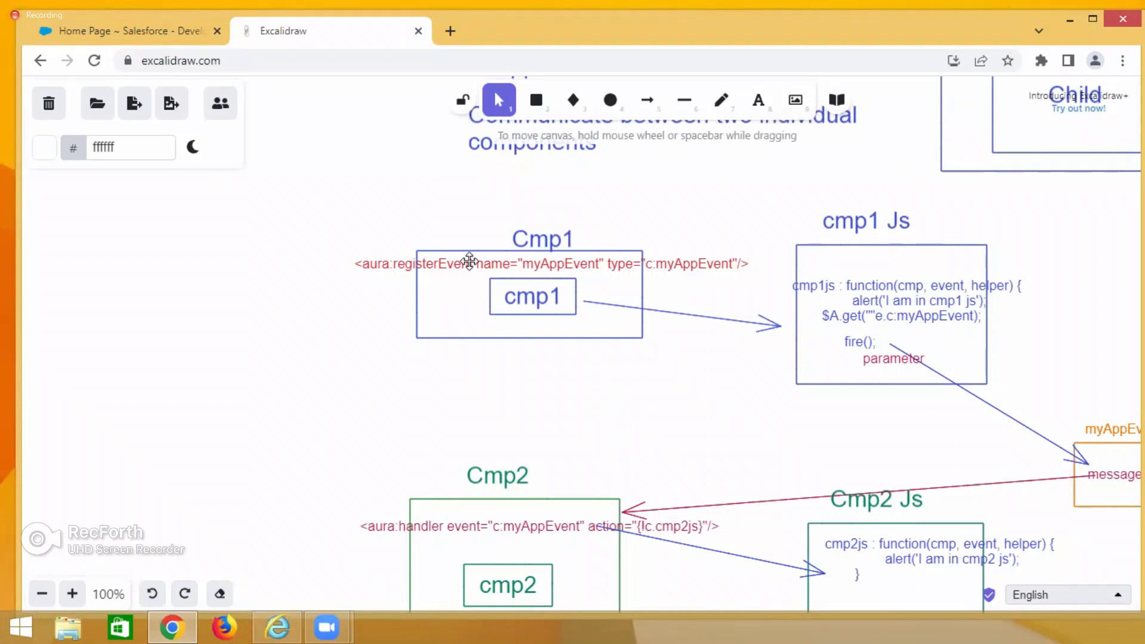
- Review the existing canvas diagrams, from the event notes up to the standard and custom object sketches
scroll(322, 226, up, 20)
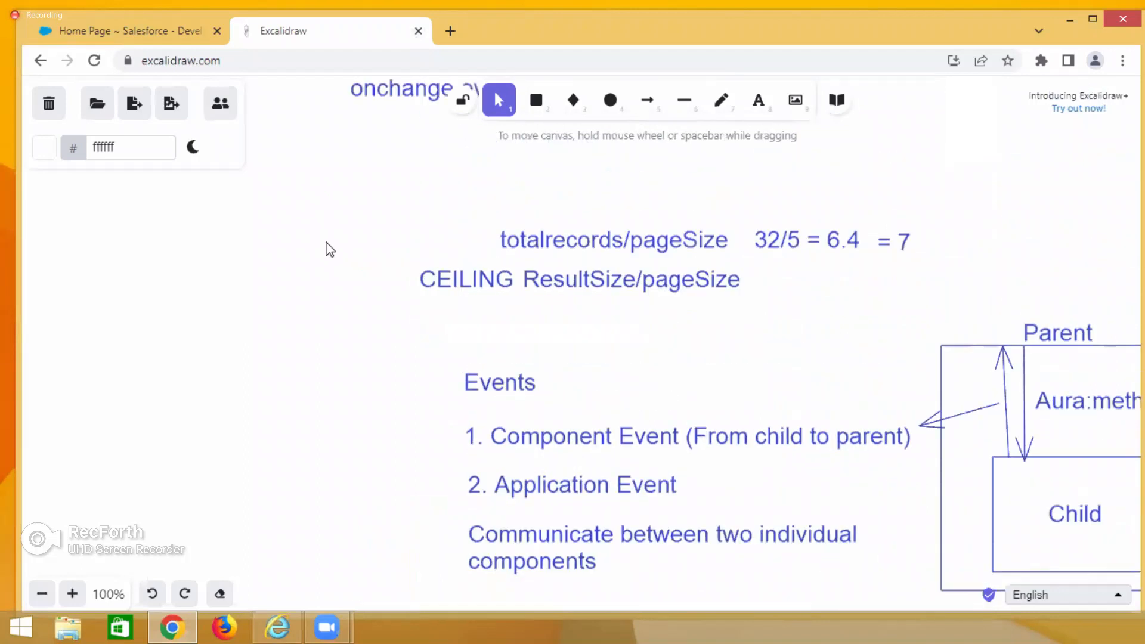
scroll(330, 247, up, 20)
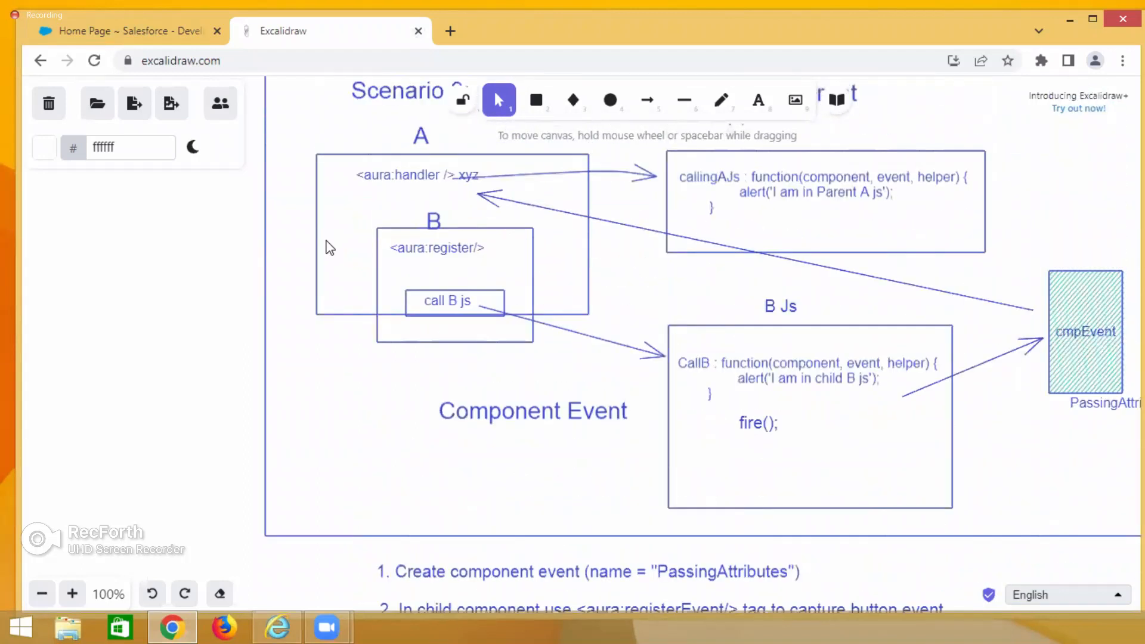
scroll(330, 247, up, 5)
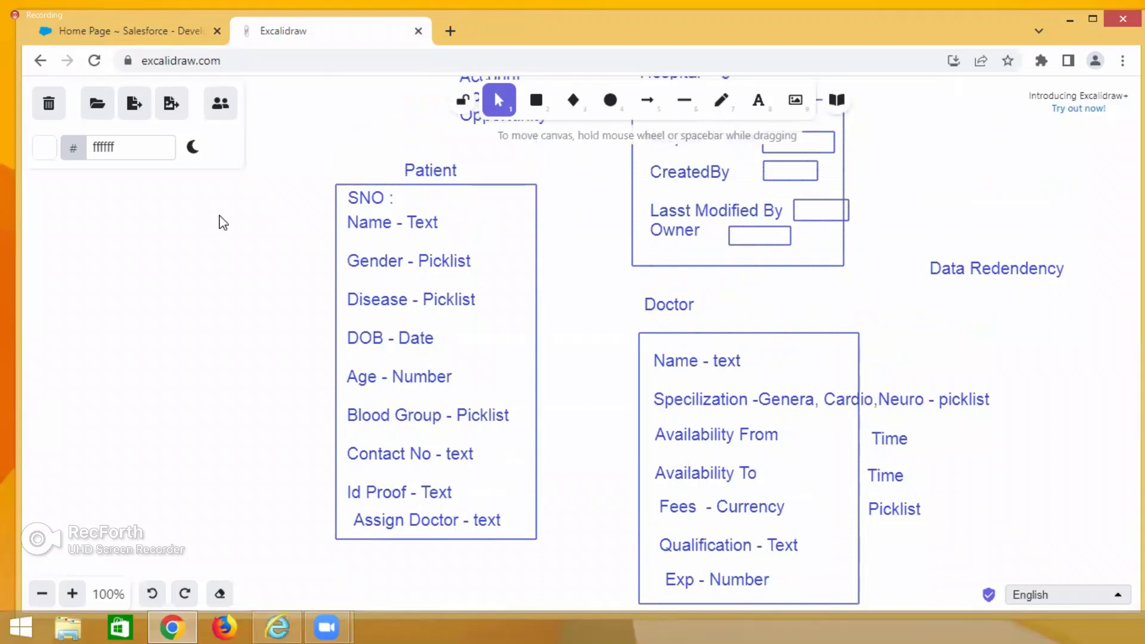
click(177, 266)
scroll(173, 250, up, 3)
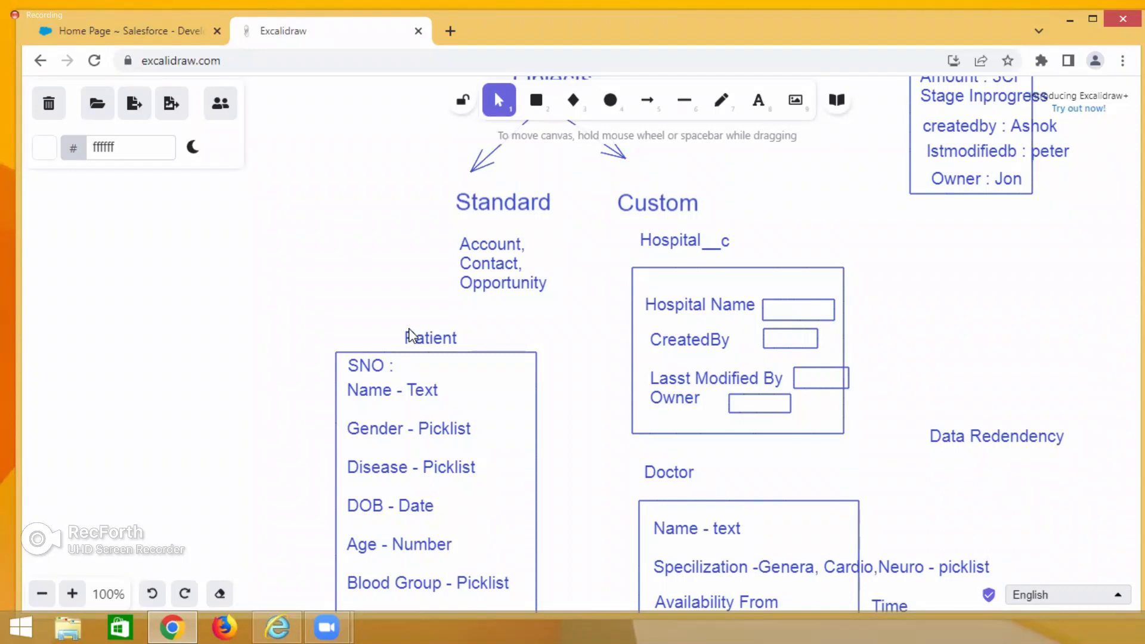
click(589, 345)
- Draw a tall rectangle in an empty canvas area with stroke colour 1864ab, enlarging it to fit a field list
scroll(623, 322, down, 15)
scroll(623, 323, down, 20)
scroll(623, 324, down, 15)
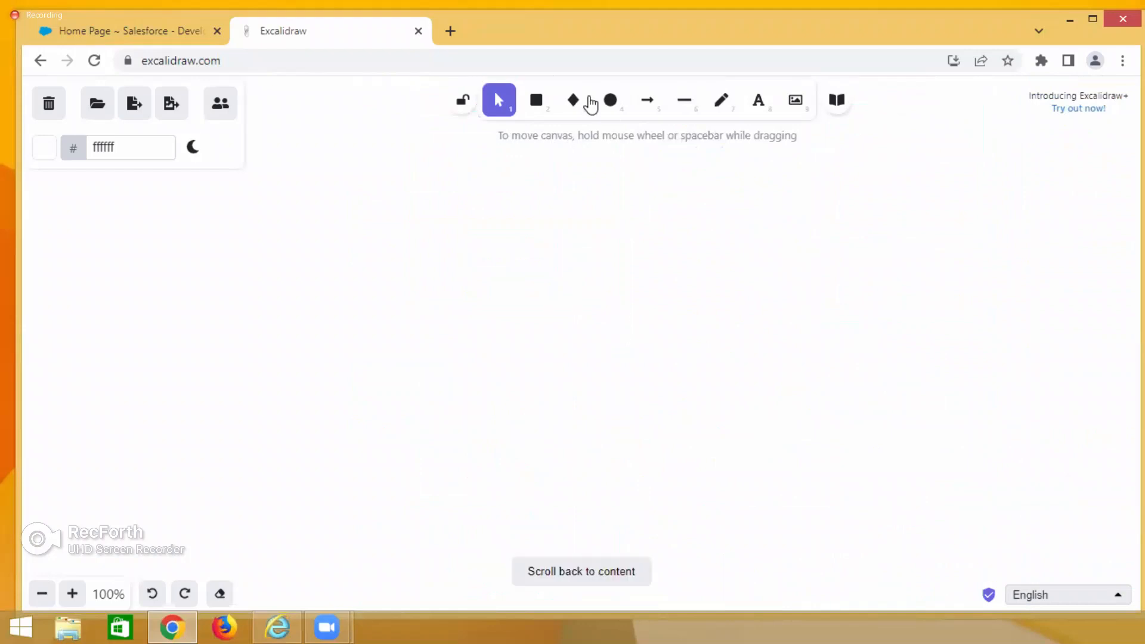
click(538, 104)
drag(521, 173, 529, 275)
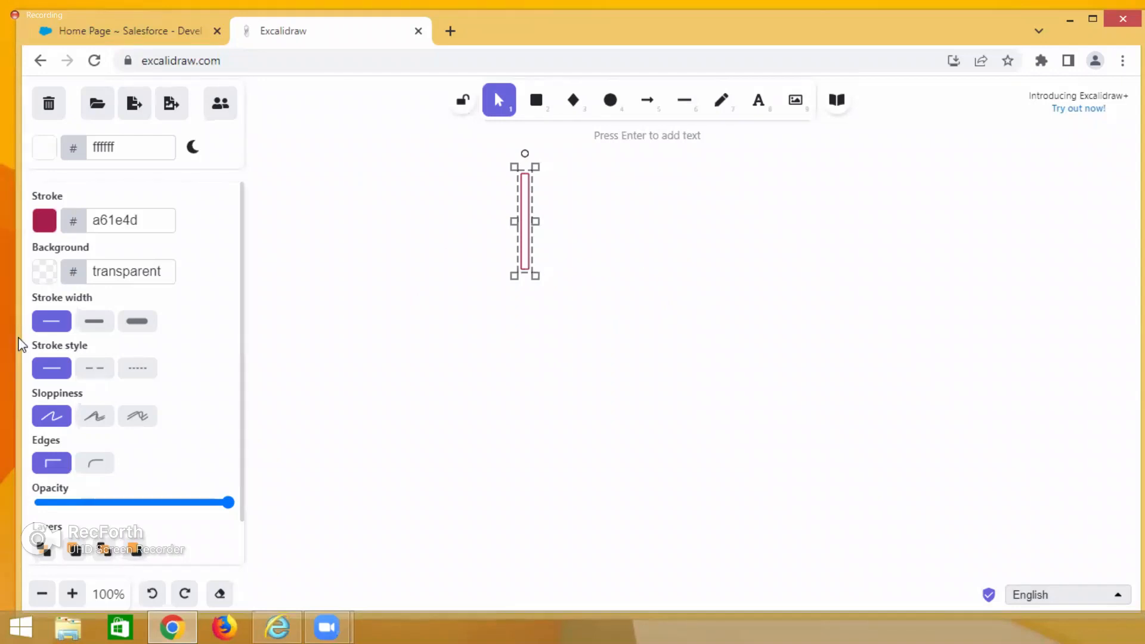
click(45, 222)
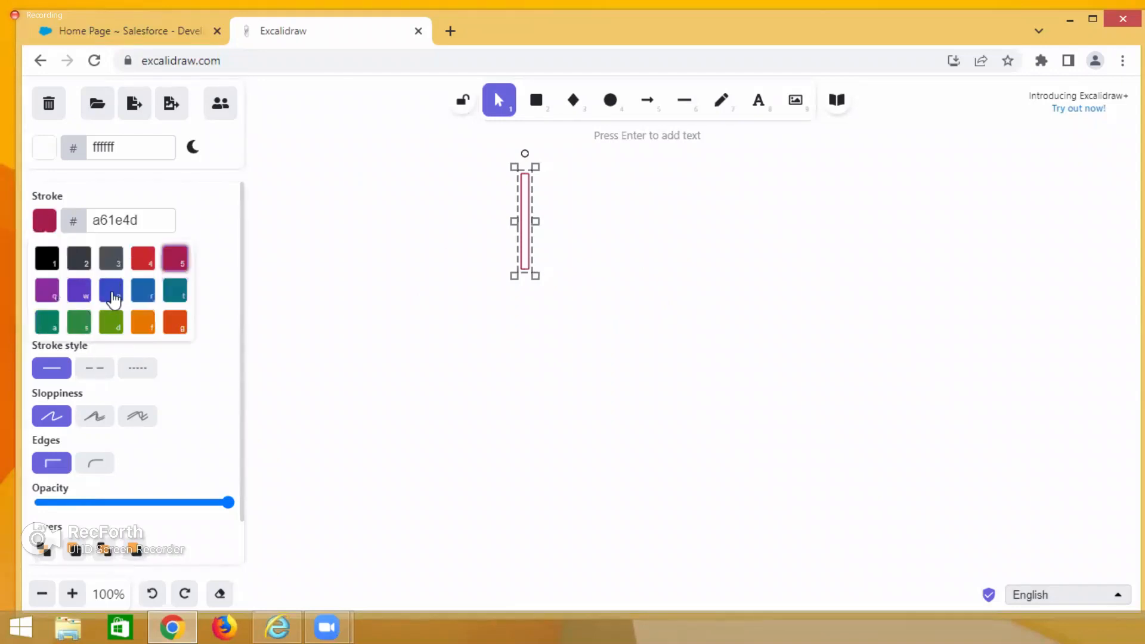
click(144, 292)
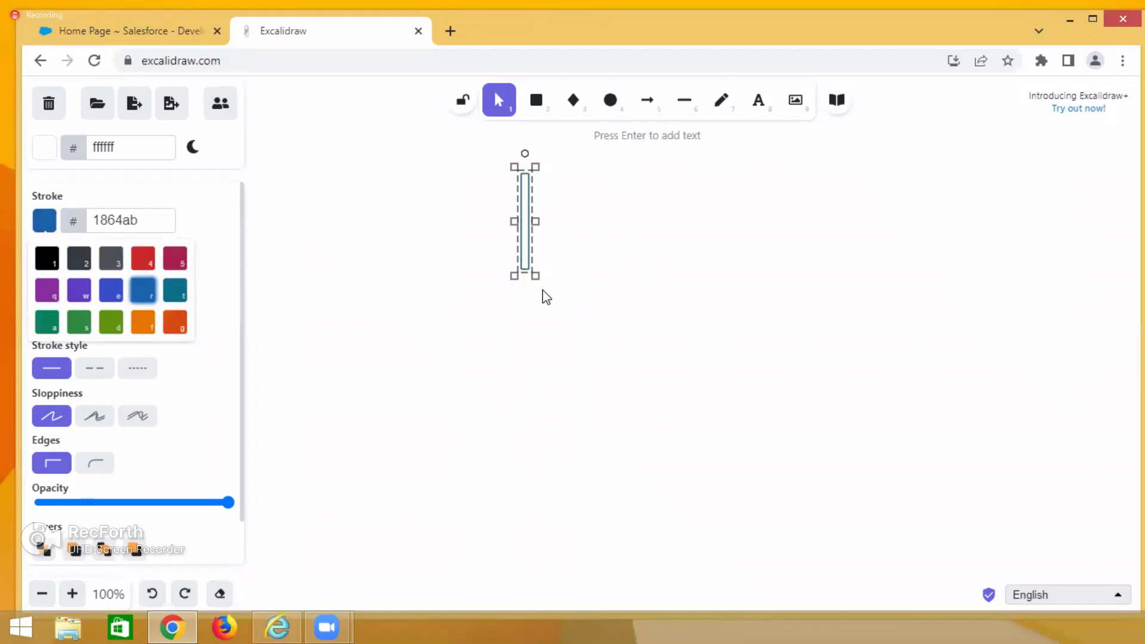
mouse_move(536, 275)
mouse_down()
mouse_move(865, 500)
mouse_move(789, 595)
mouse_move(768, 595)
mouse_up()
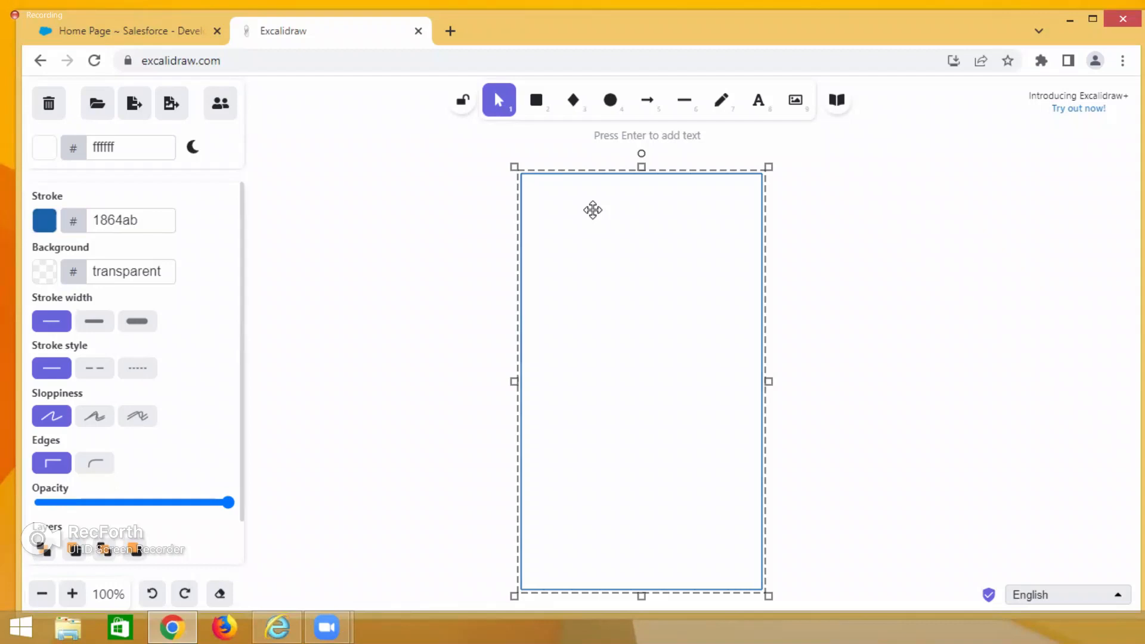
- Start a text list inside the rectangle with the lines Sno, Name of Patient and Bold Group
double_click(539, 215)
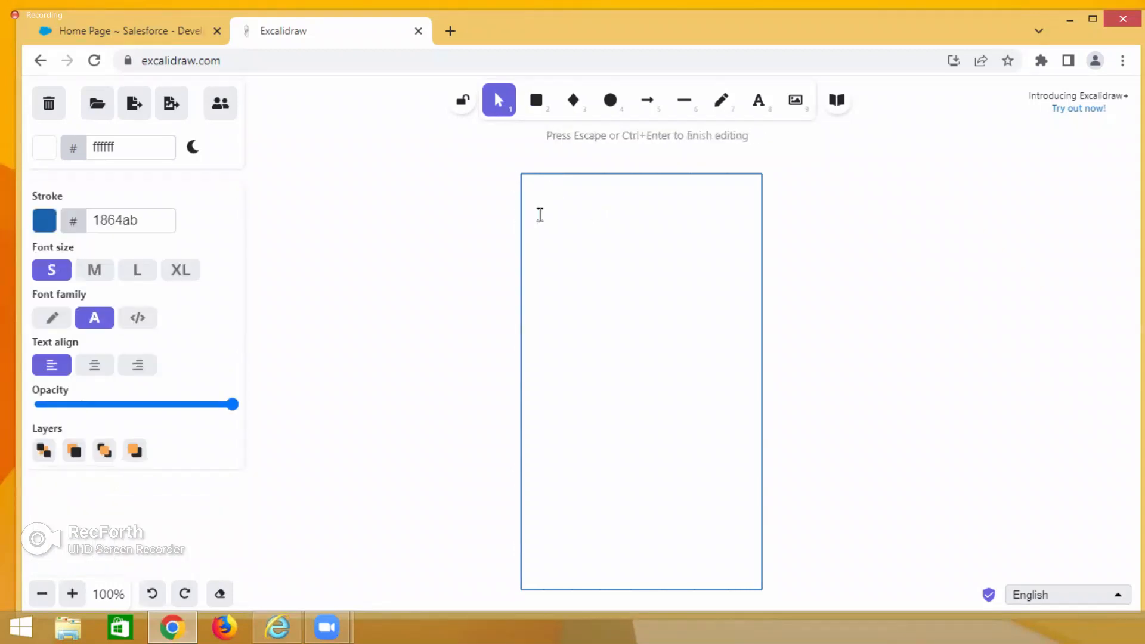
text(Sno)
key(Return)
text(Name of Patient)
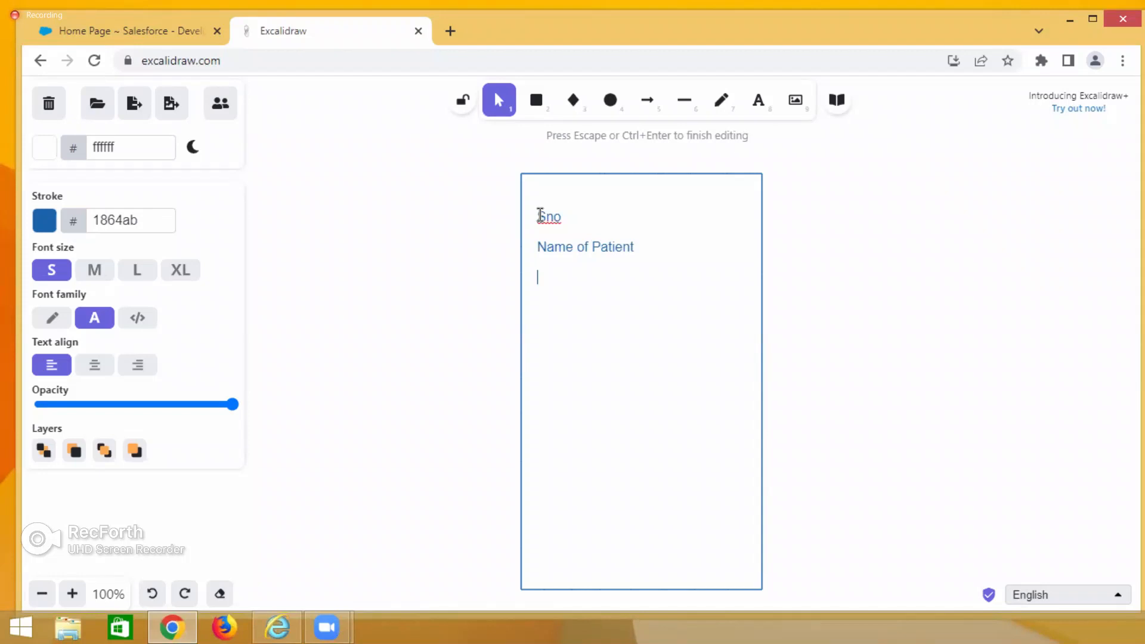
text(Bold Group)
key(Return)
- Add the lines Disease and Fees to the field list below Bold Group
text(Fee)
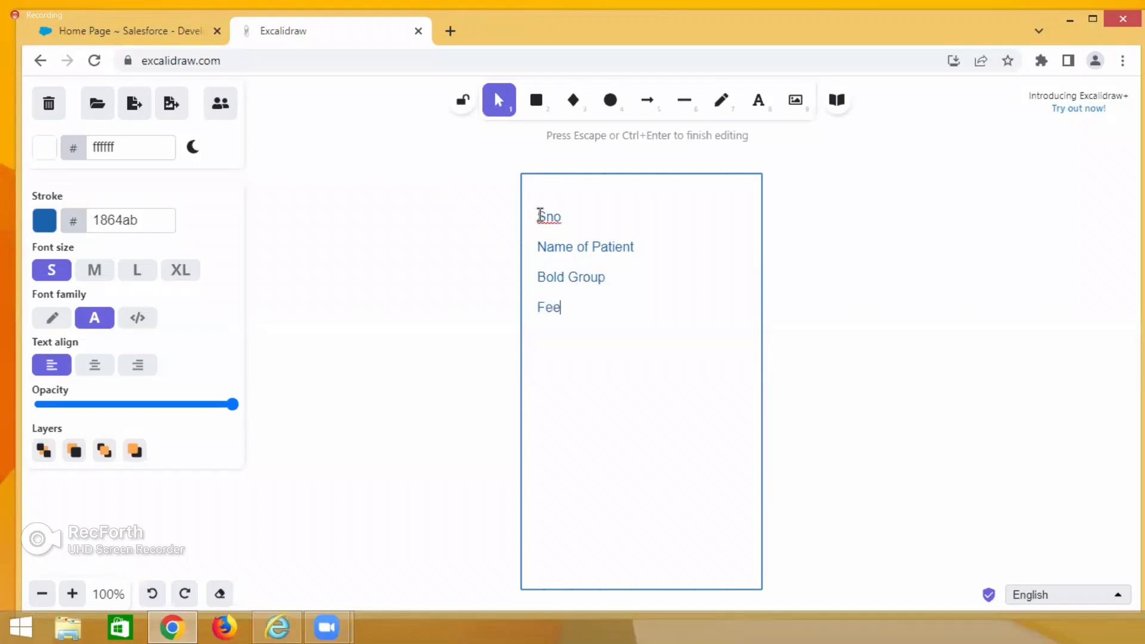
key(BackSpace)
key(BackSpace)
key(BackSpace)
text(Disease)
key(Return)
text(Fees)
key(Return)
- Complete the field list with the lines Doctor Name, Hospital Name and Brnach
text(Doc)
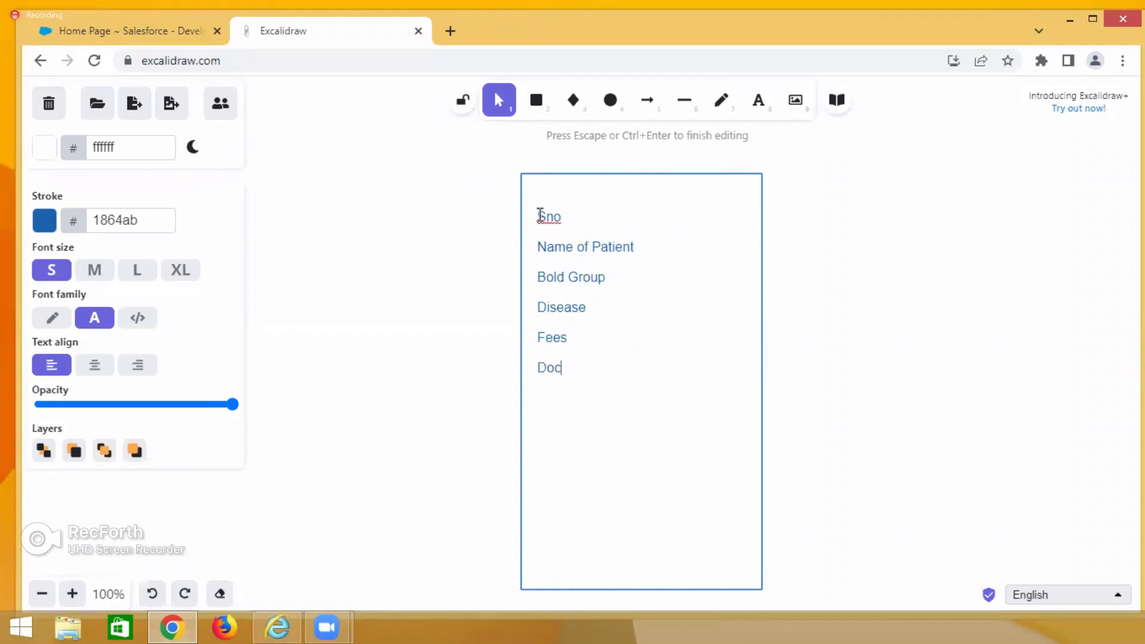
text(tor Name)
key(Return)
text(Hos)
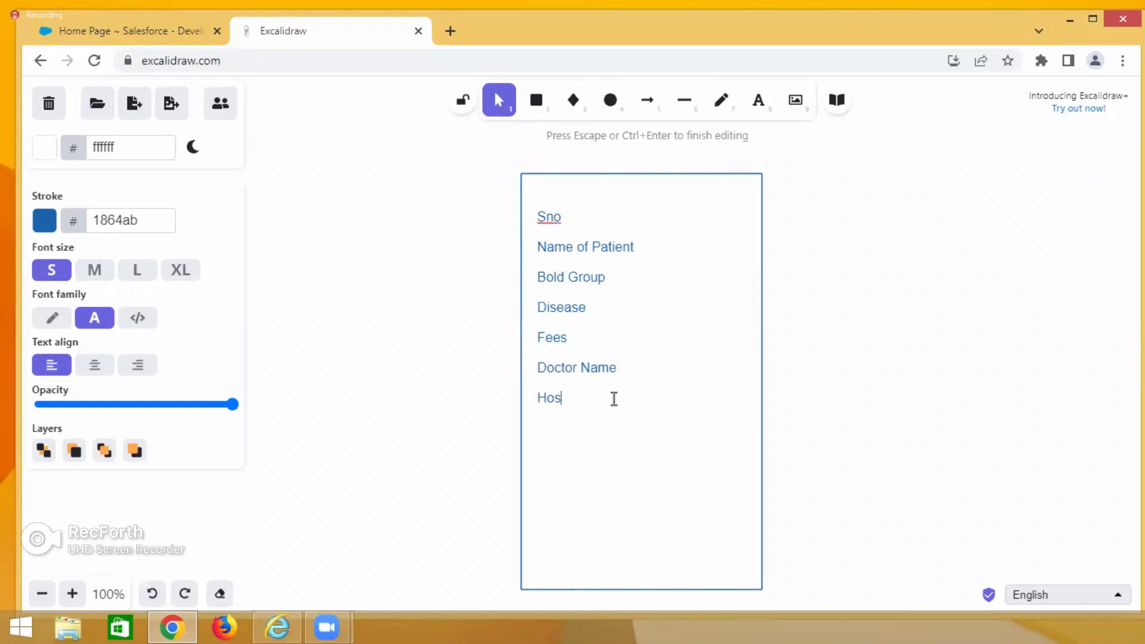
text(pitam)
key(BackSpace)
text(l Branch)
double_click(618, 399)
text(Name)
text(Brnach)
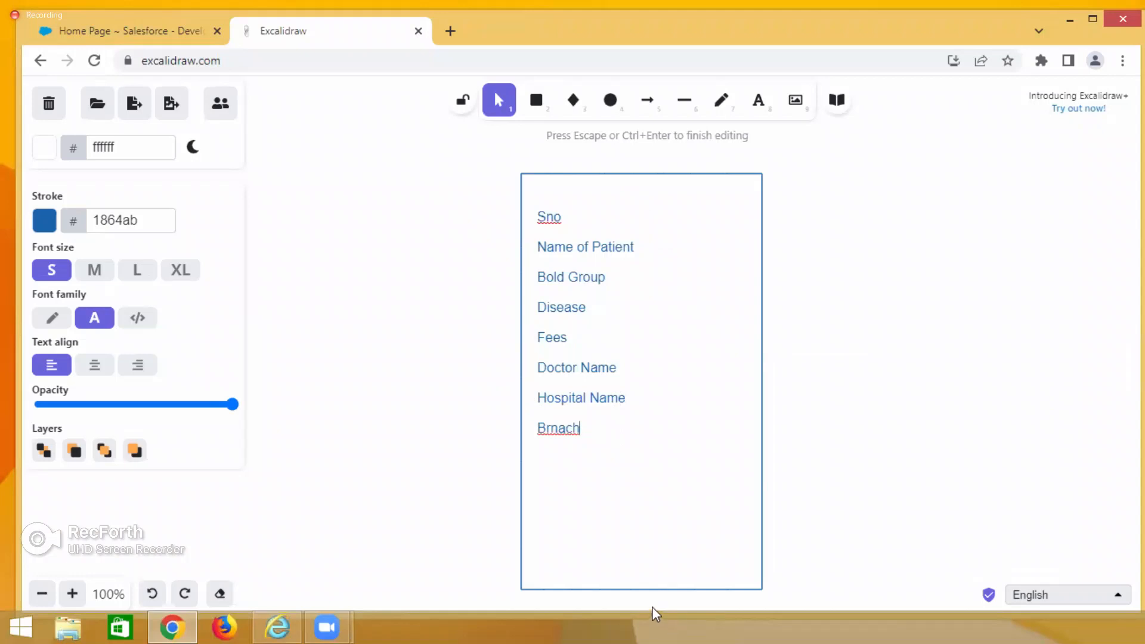
- Shorten the rectangle so its lower edge sits just below the last line of the field list
click(642, 591)
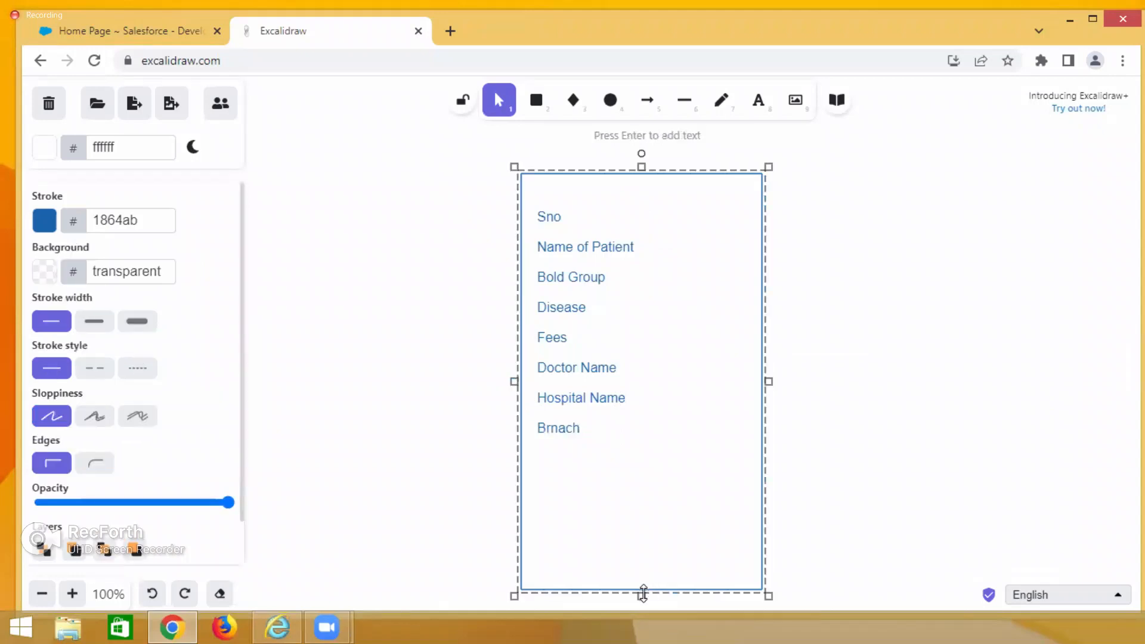
drag(643, 593, 627, 461)
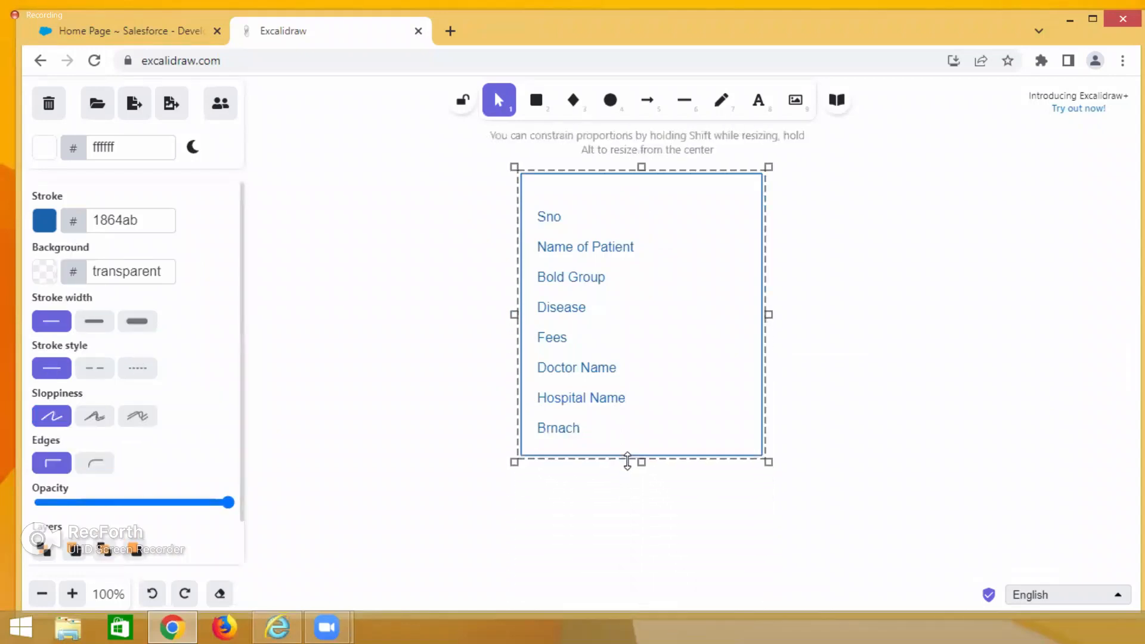
click(621, 514)
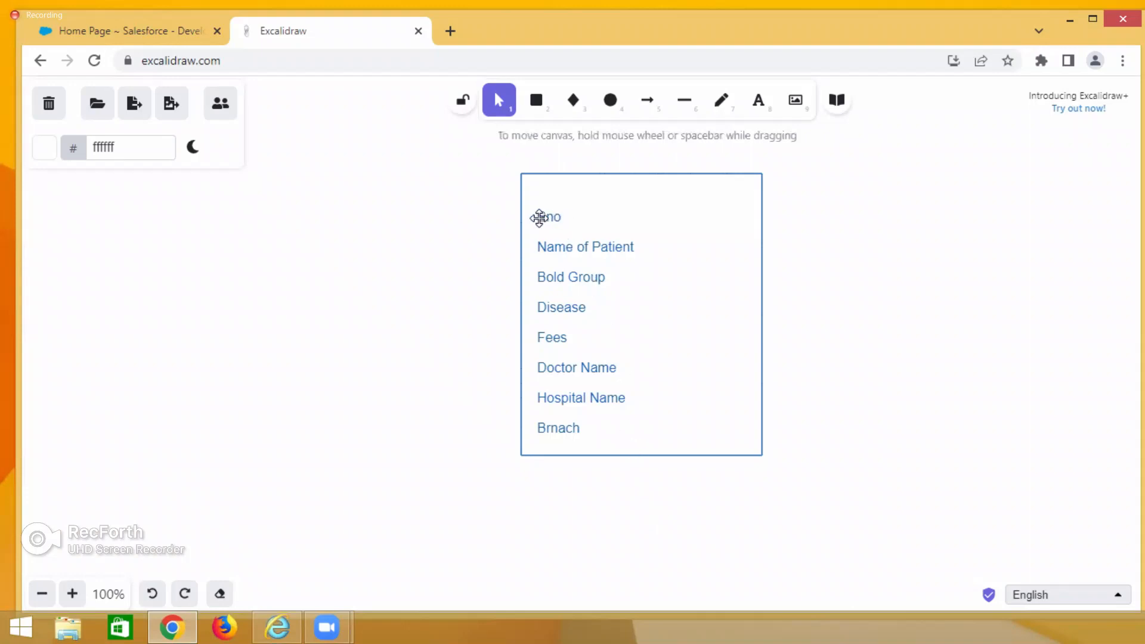
- Place the field list outside the rectangle on its left side, and bring the rectangle closer and narrow it to a column
drag(542, 217, 370, 210)
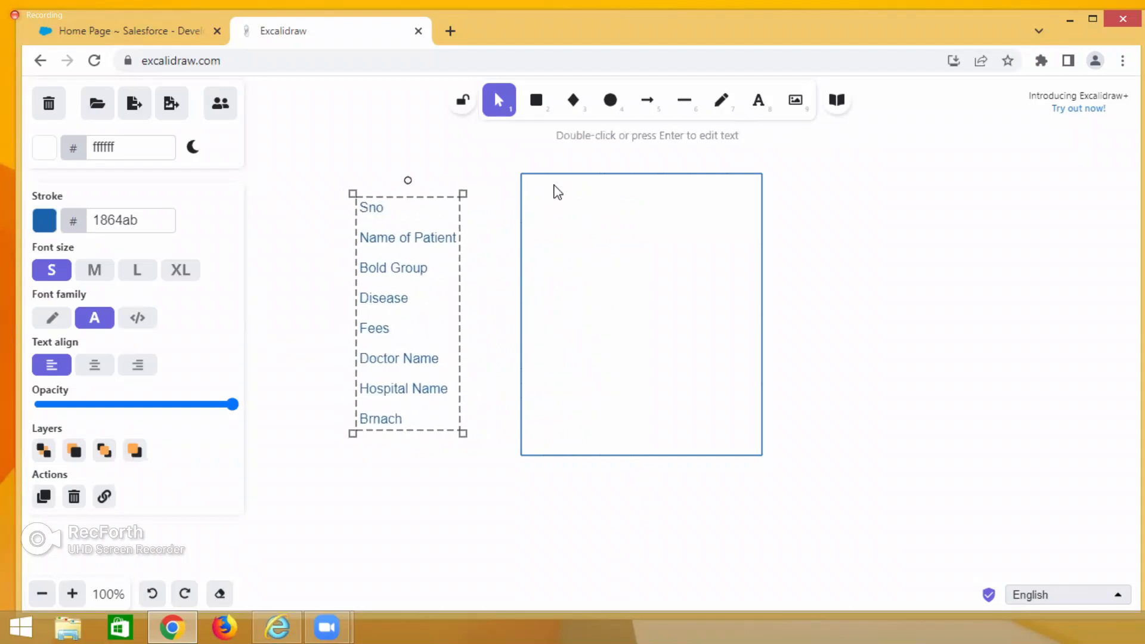
drag(553, 174, 517, 174)
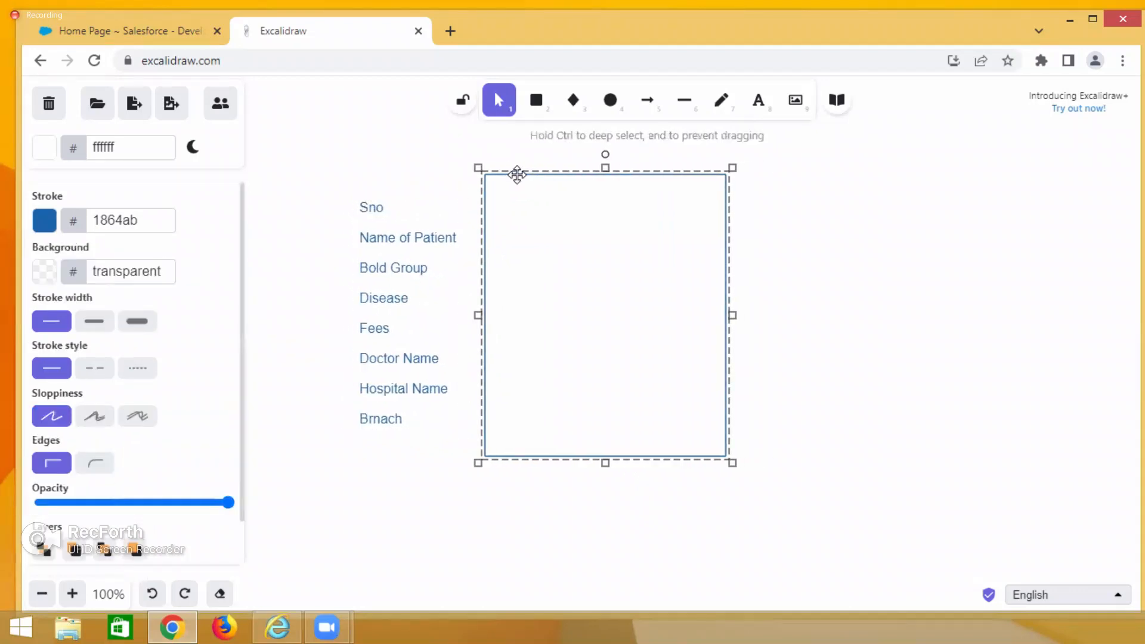
drag(732, 313, 608, 313)
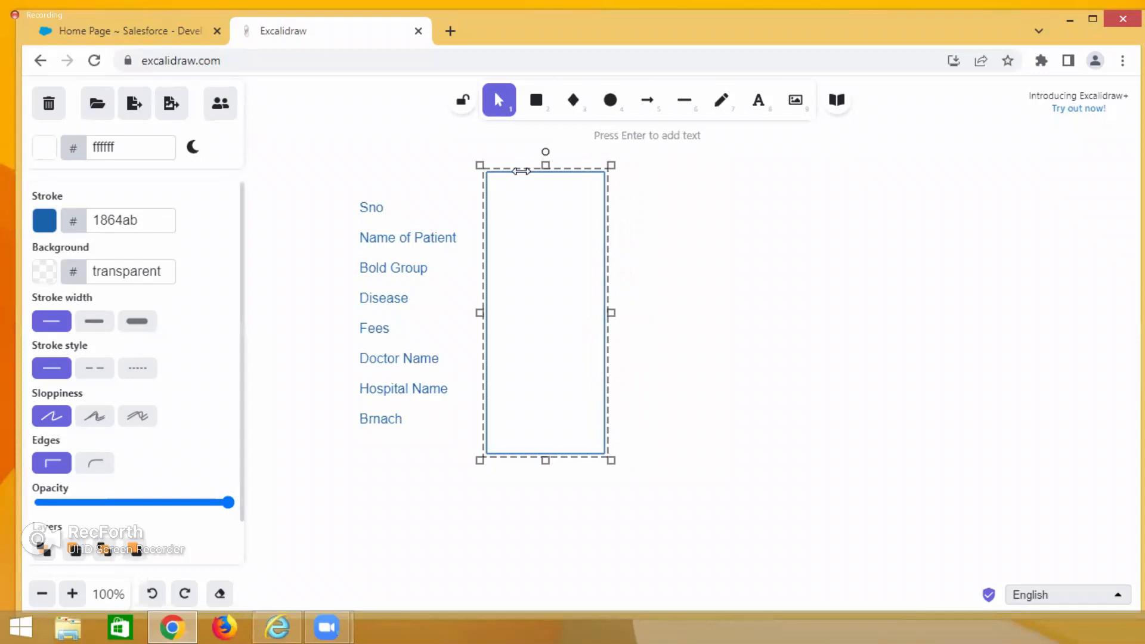
- Fill the column's first three entries with APL - 001, the patient's name and blood group A+
double_click(511, 194)
text(APL - 0)
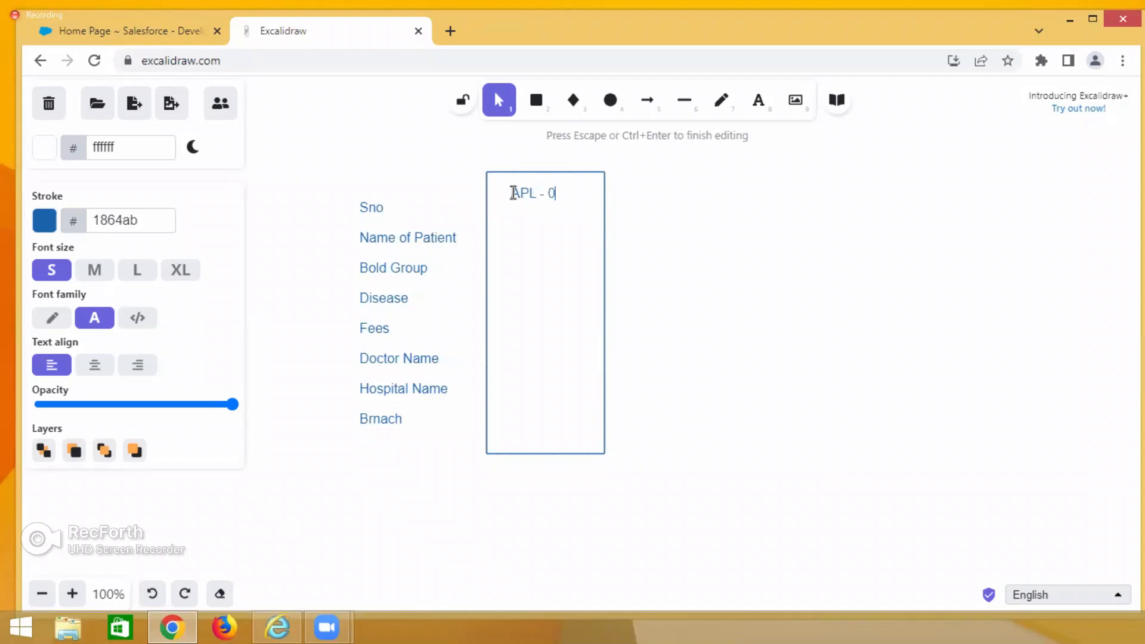
text(01)
click(519, 232)
text(Vijay)
double_click(515, 267)
text(A+)
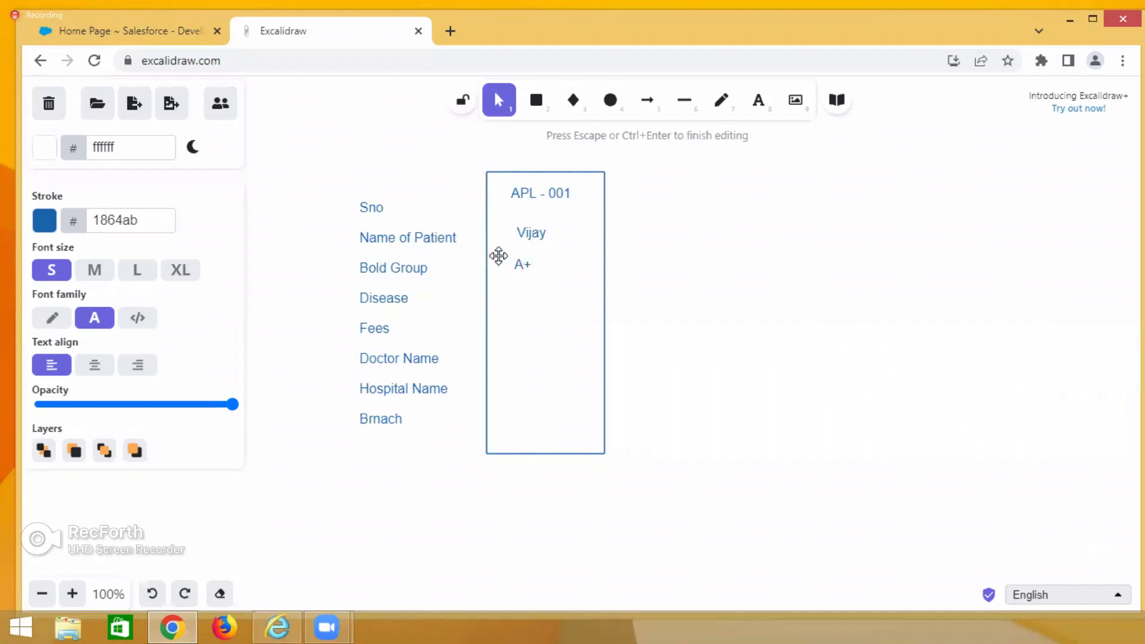
- Add Cardio as the disease, 1500 as the fees and the doctor's name to the first patient column
double_click(514, 293)
text(Cardio )
text(1500)
double_click(519, 355)
text(Dr Jon)
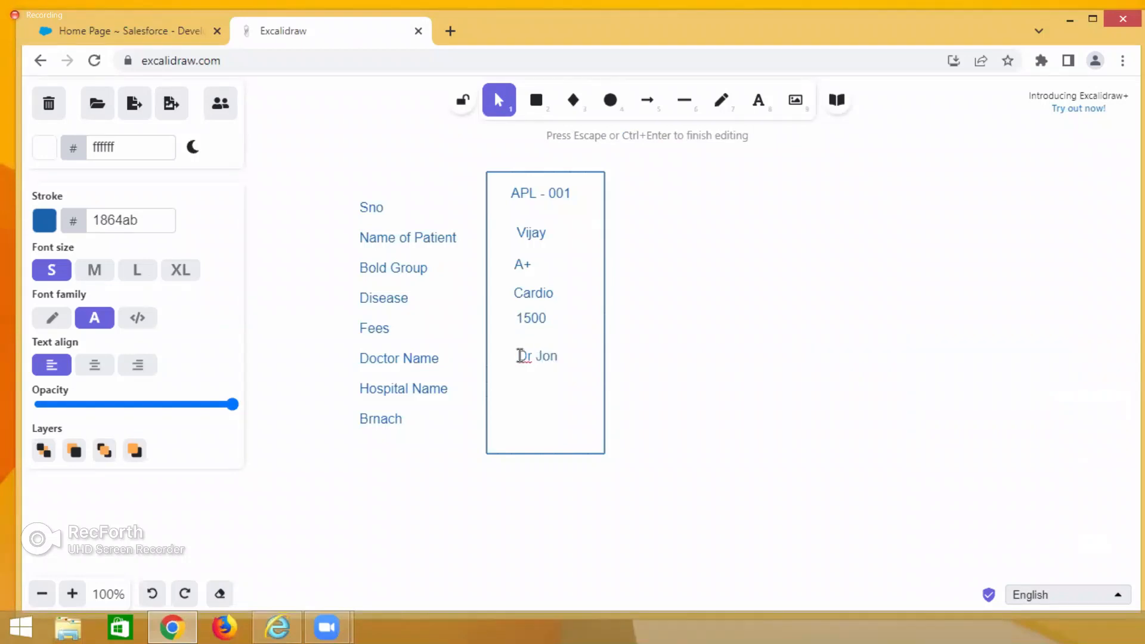
- Enter Apollo as the hospital name and Jubliee hills as the branch in the first patient column
double_click(521, 388)
text(Apollo)
double_click(524, 414)
text(Hubliee hills)
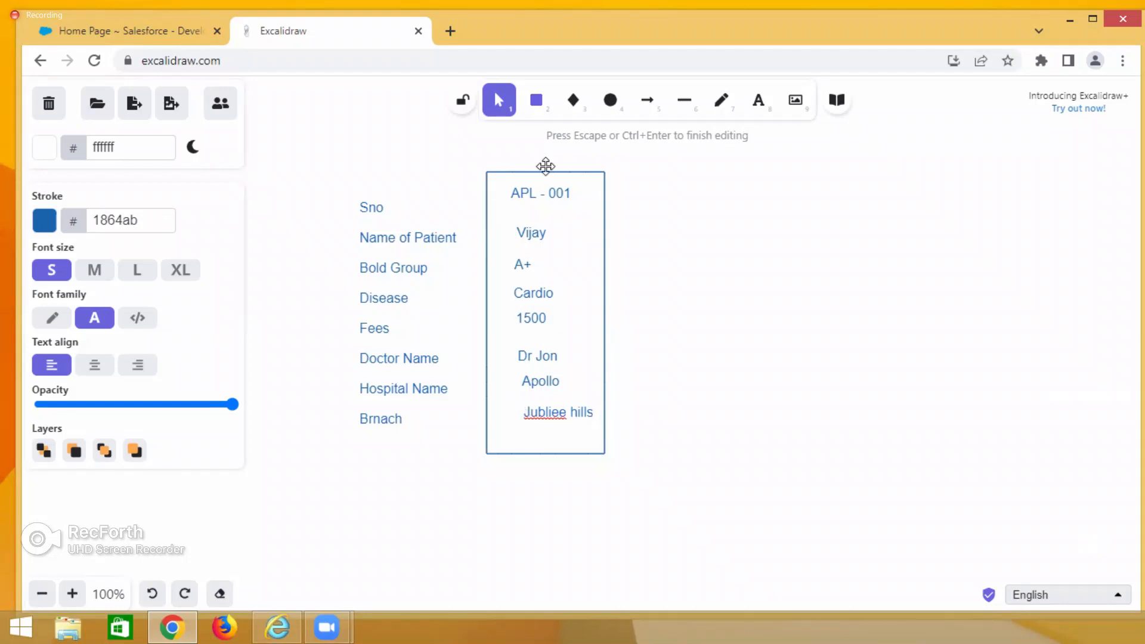
- Draw a second rectangle of similar size beside the first patient column and enter APL-002 as its serial number
click(533, 104)
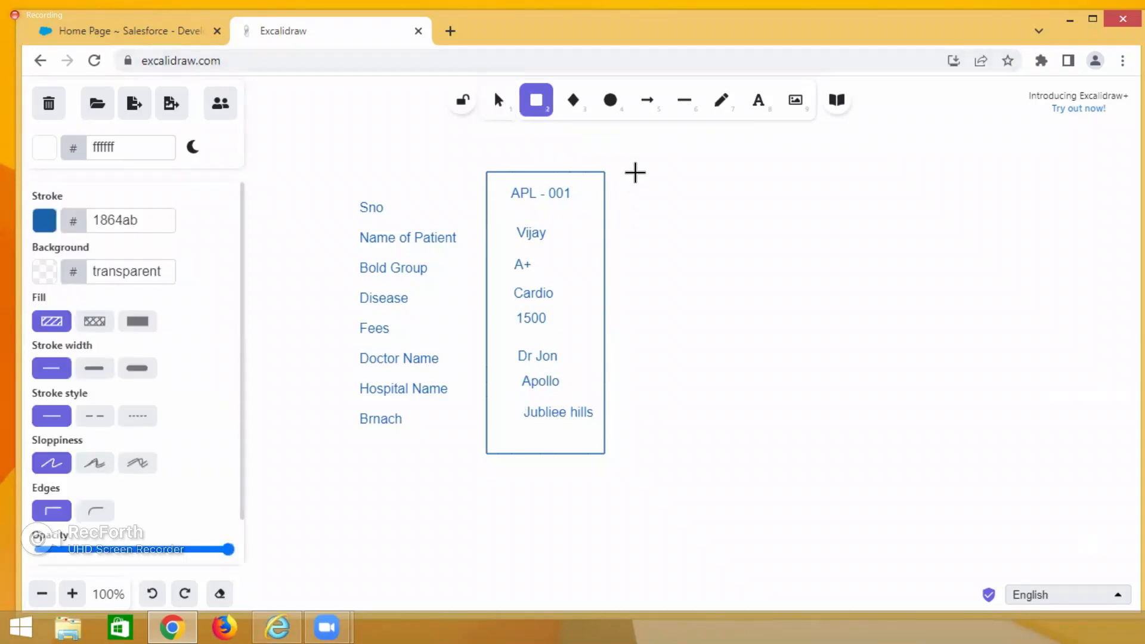
drag(635, 172, 747, 451)
double_click(657, 195)
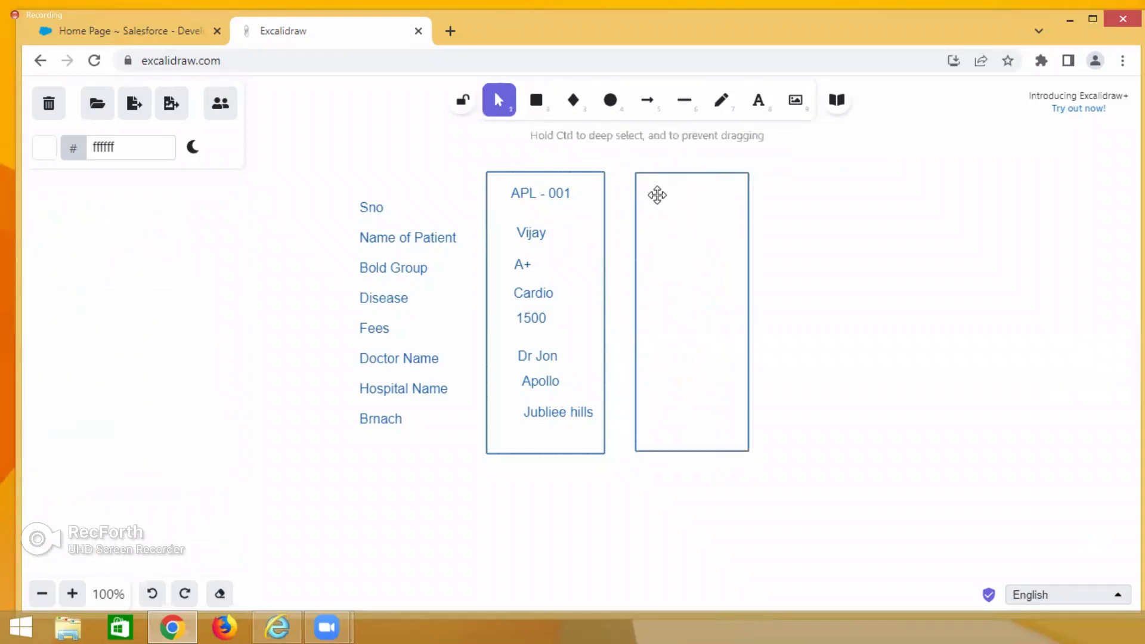
text(AP)
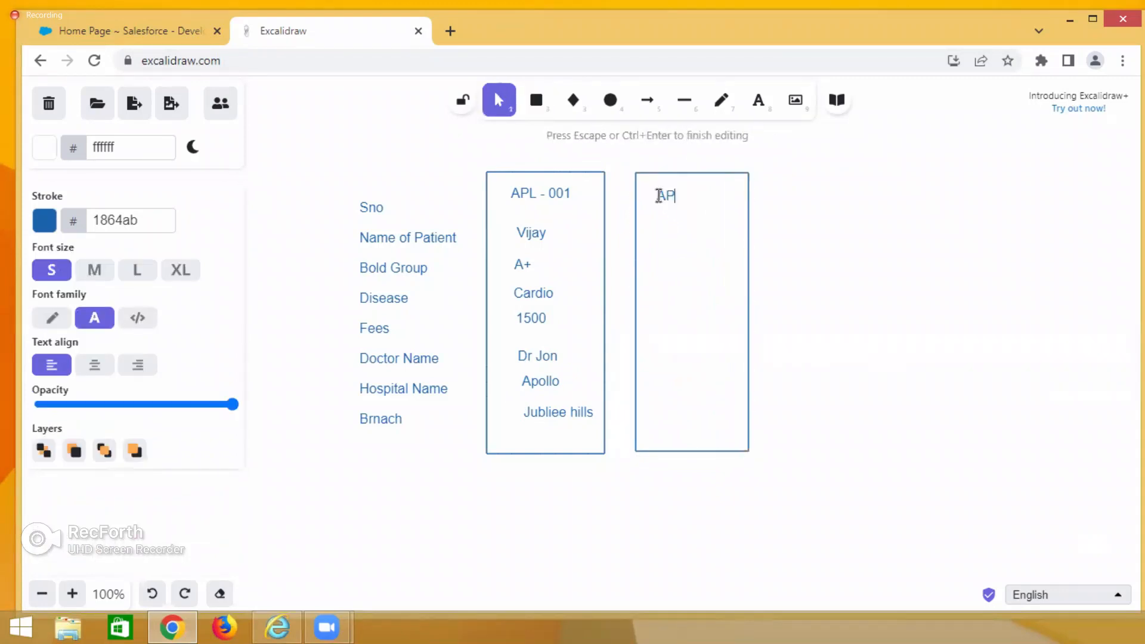
text(L-002)
- Enter the second patient's name, blood group AB- and disease Cardio in the new column
double_click(660, 225)
text(Ramesh)
text(AB-)
double_click(662, 281)
text(Cardio)
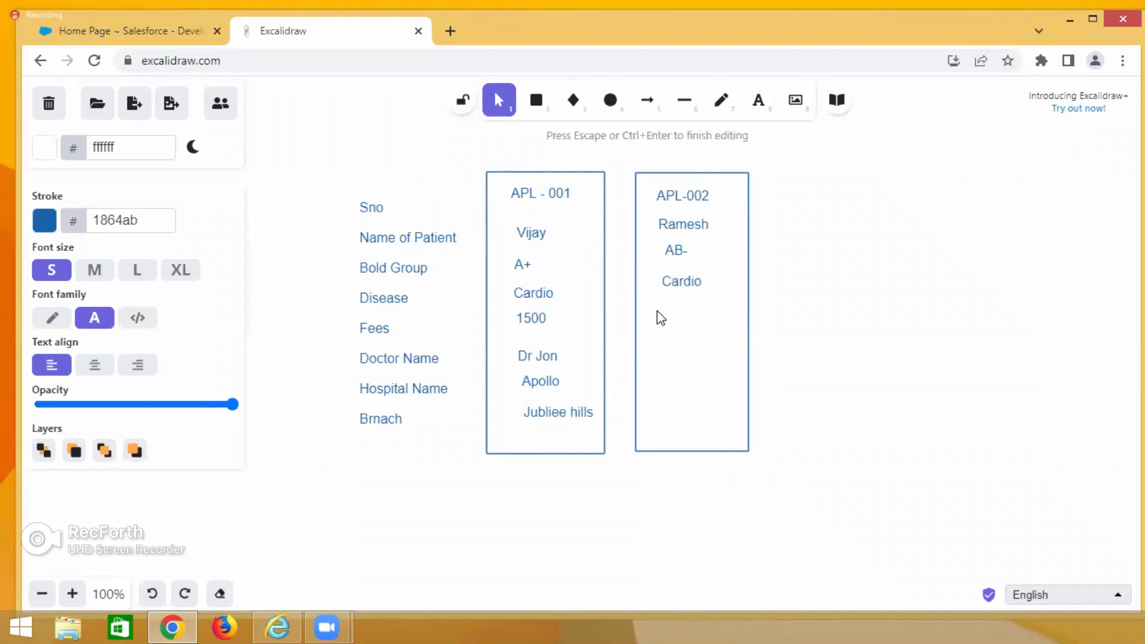
- Try to add 1500 as the fees below the disease inside the second patient rectangle
double_click(673, 314)
text(1500)
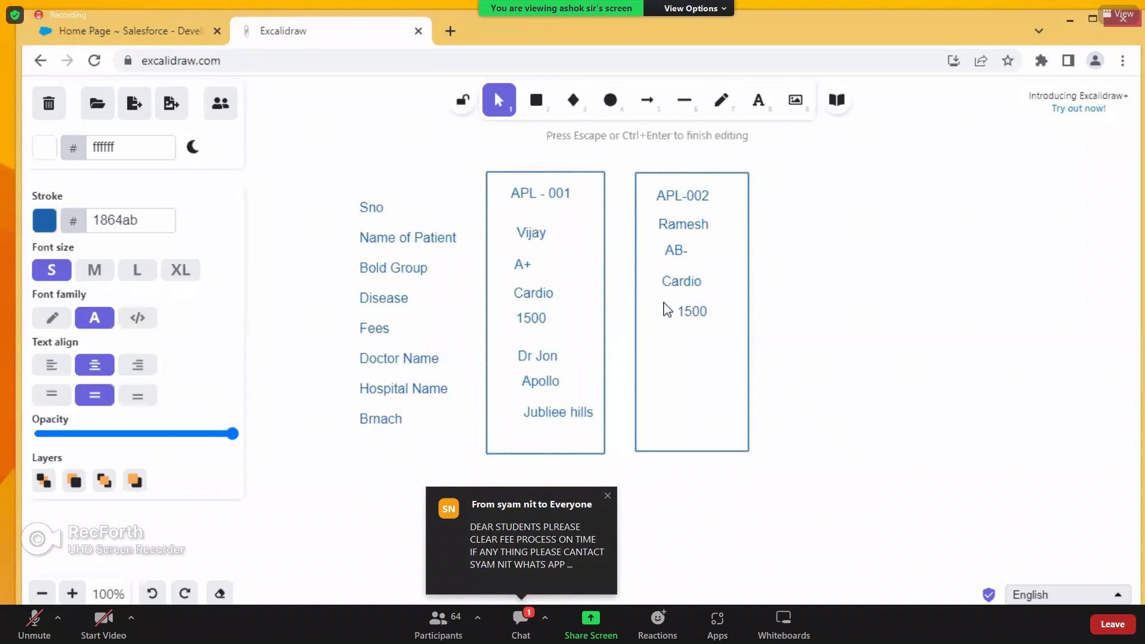
key(ctrl+a)
click(682, 346)
double_click(690, 310)
click(695, 310)
key(ctrl+a)
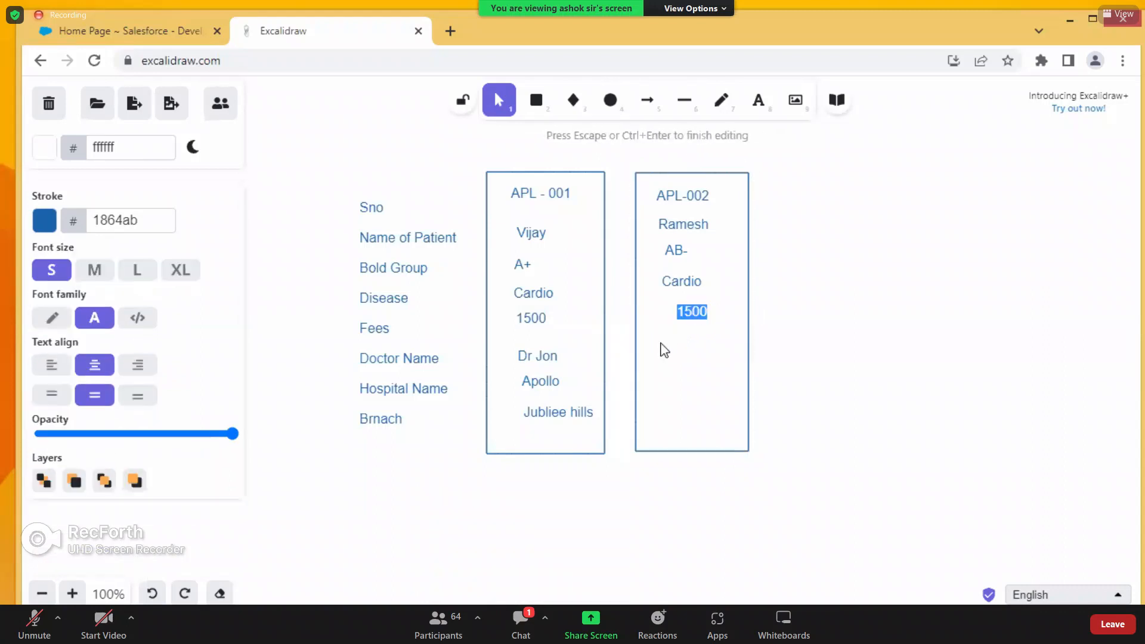
click(706, 314)
key(Return)
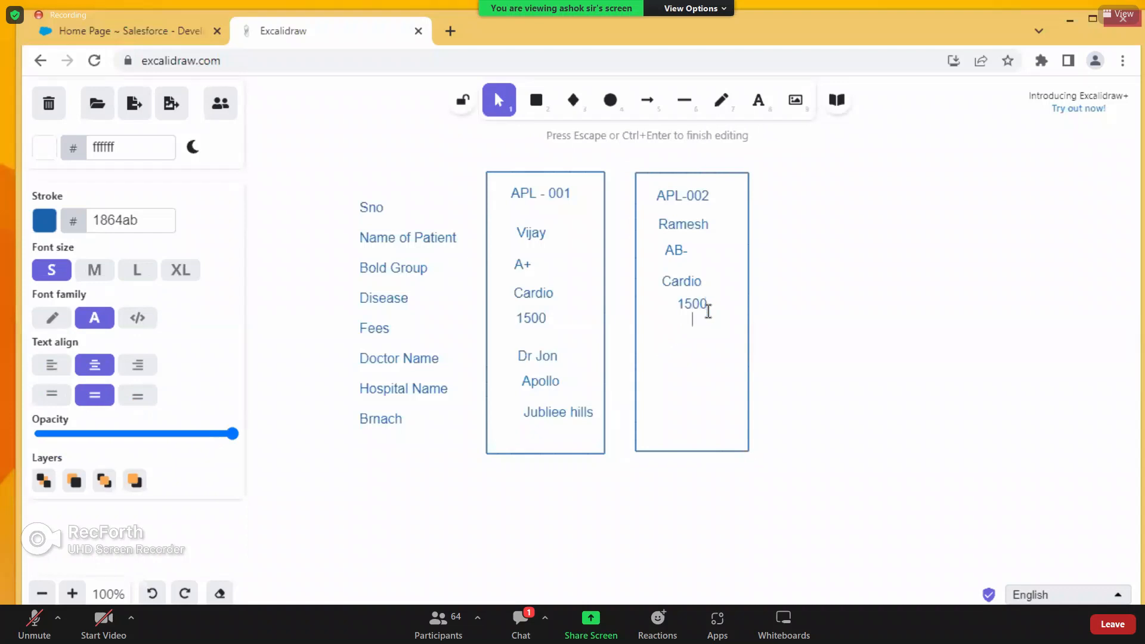
double_click(699, 304)
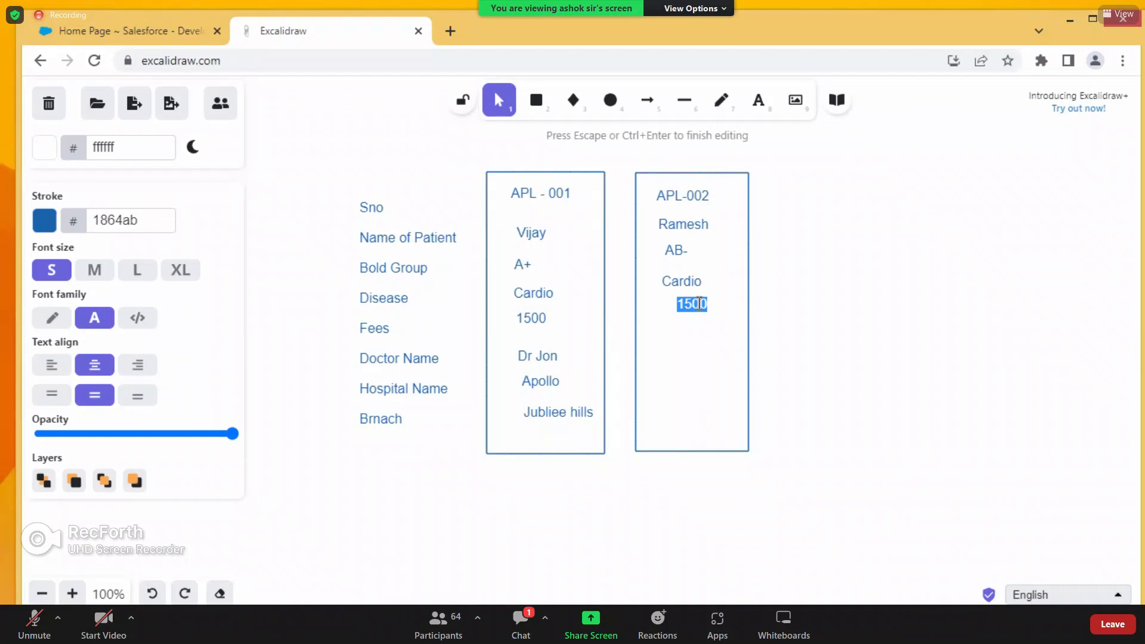
key(BackSpace)
key(Return)
text(1500)
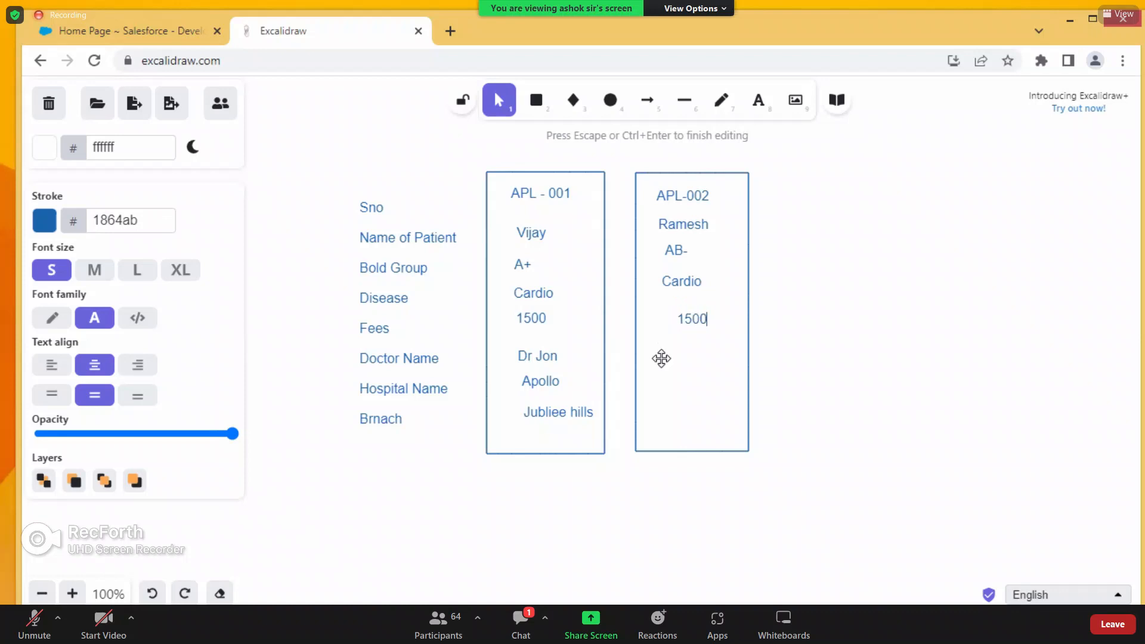
- Delete the second patient column's rectangle together with its attached fees text
key(ctrl+a)
key(Escape)
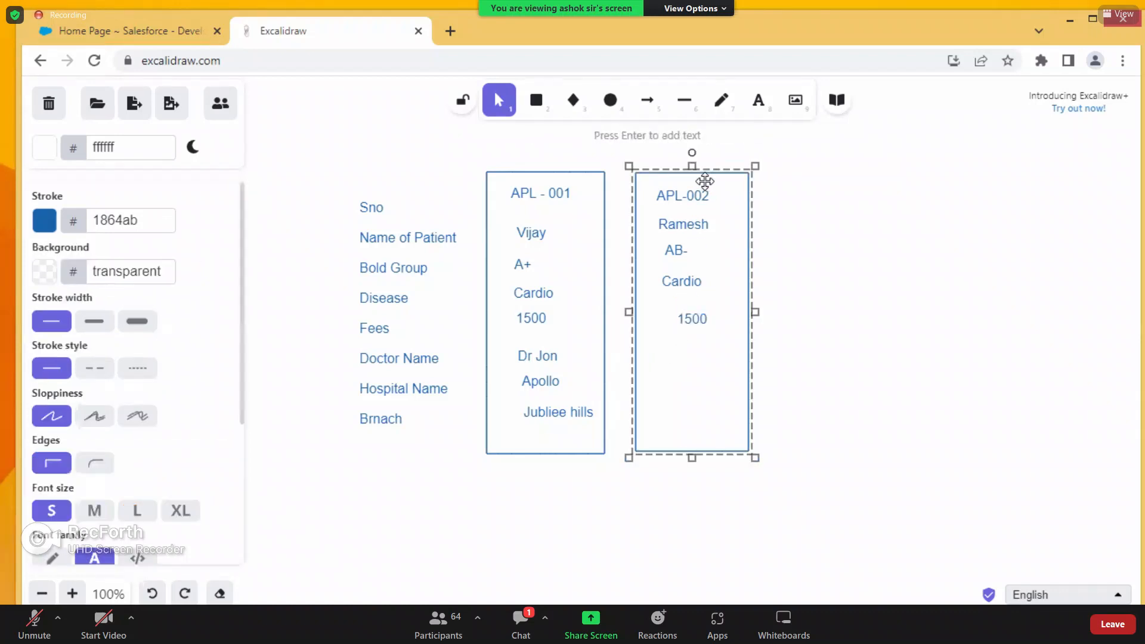
key(Delete)
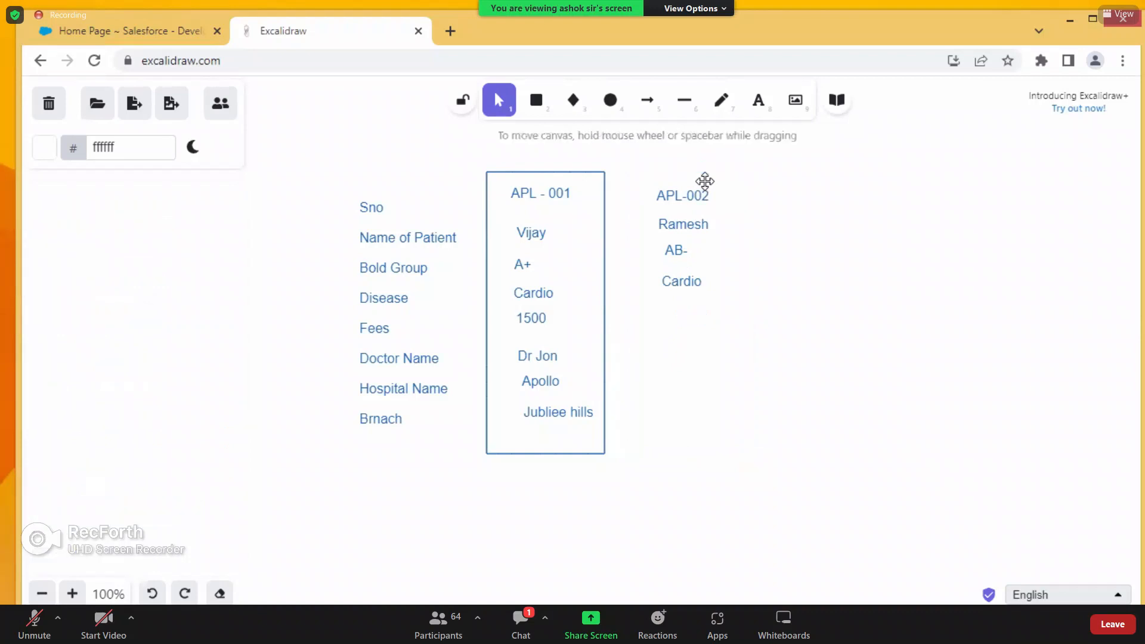
- Enter 1500 as the fees and the doctor's name below the disease in the second patient column
double_click(658, 318)
text(1500)
click(665, 356)
double_click(665, 350)
text(Dr Jon )
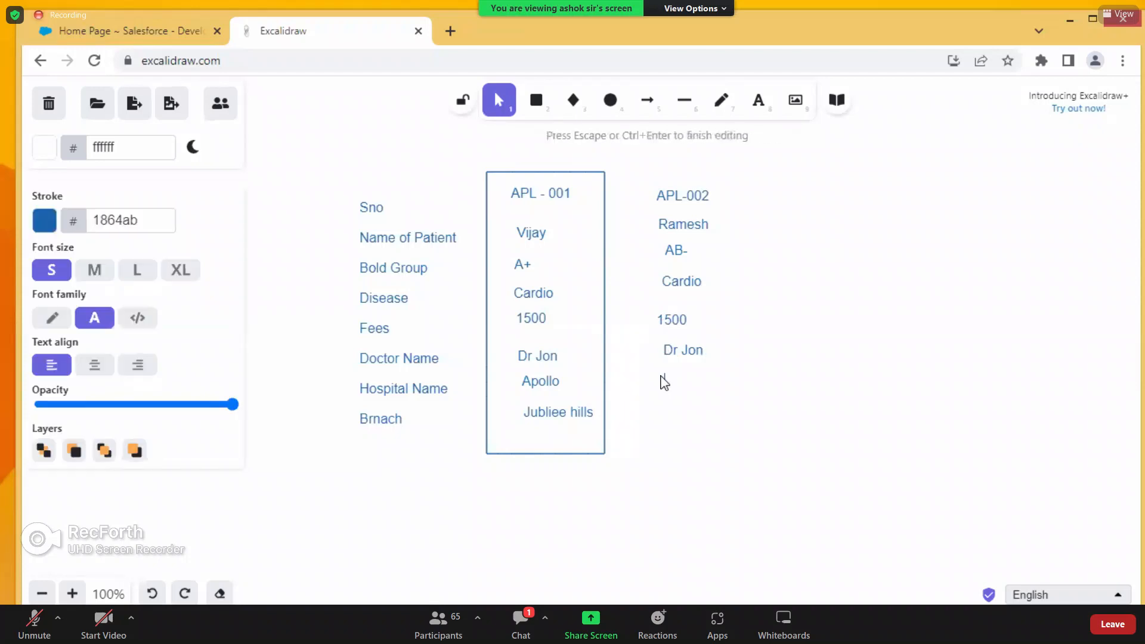
- Add Apollo as the hospital and Jublieehills as the branch, and enclose the second patient's values in a rectangle
text(Apollo)
click(664, 421)
double_click(662, 414)
text(Jubil)
key(BackSpace)
text(lieehills)
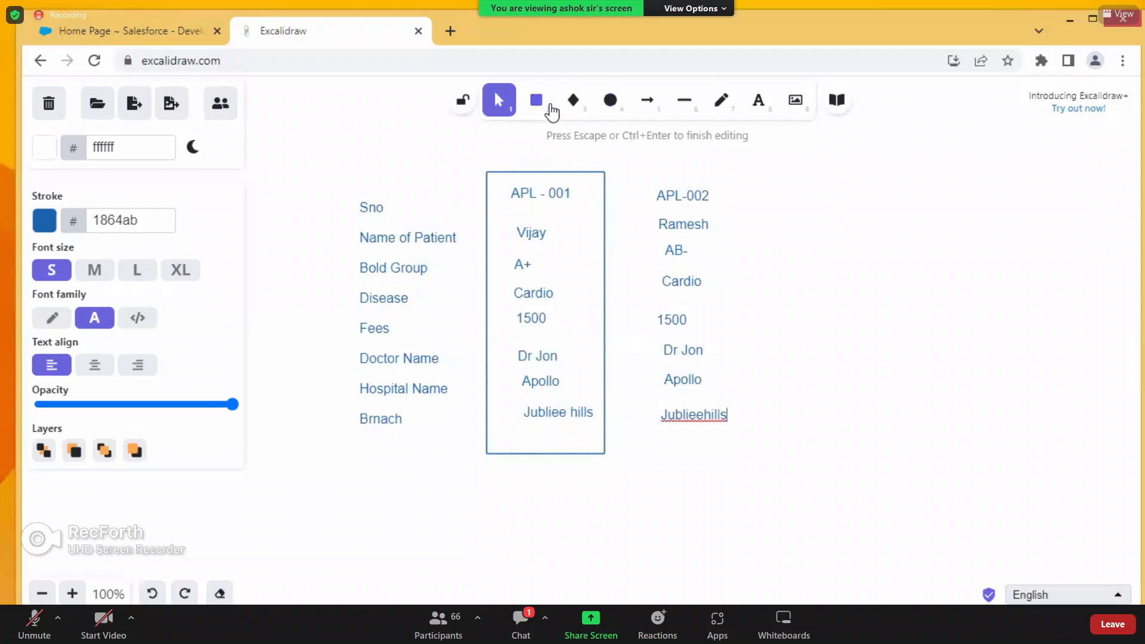
click(537, 101)
drag(627, 173, 748, 447)
- Start a third patient column with serial number APL-003, the patient's name, blood group o+ and disease Cardio
double_click(779, 197)
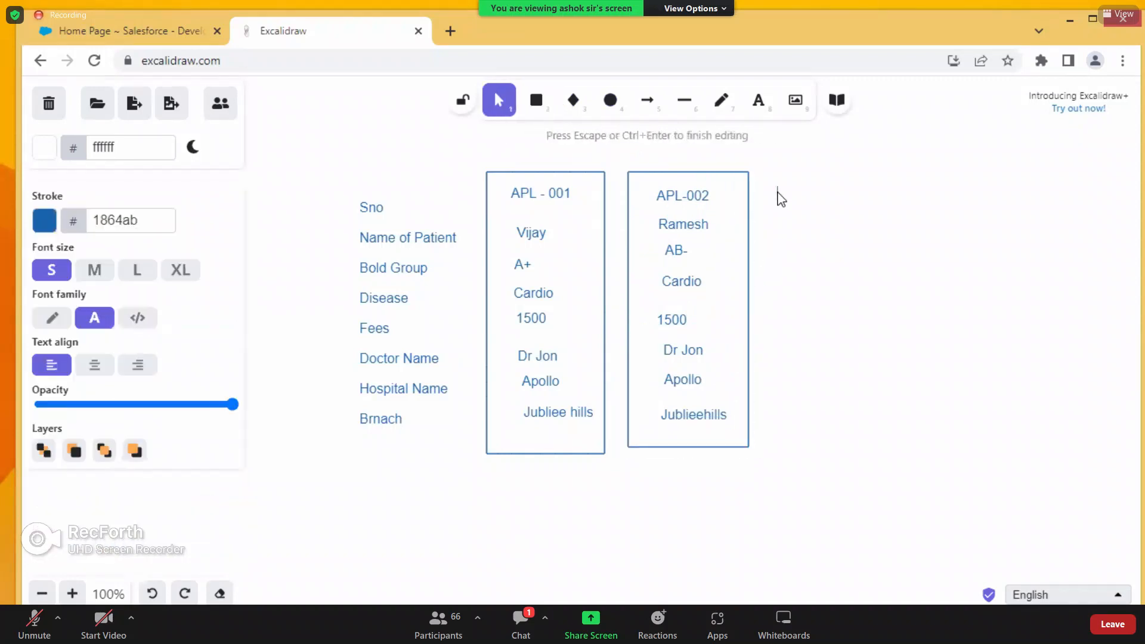
text(APL-003)
click(783, 232)
double_click(781, 229)
text(Ajith)
key(Return)
text(O+)
double_click(781, 274)
text(Cardio)
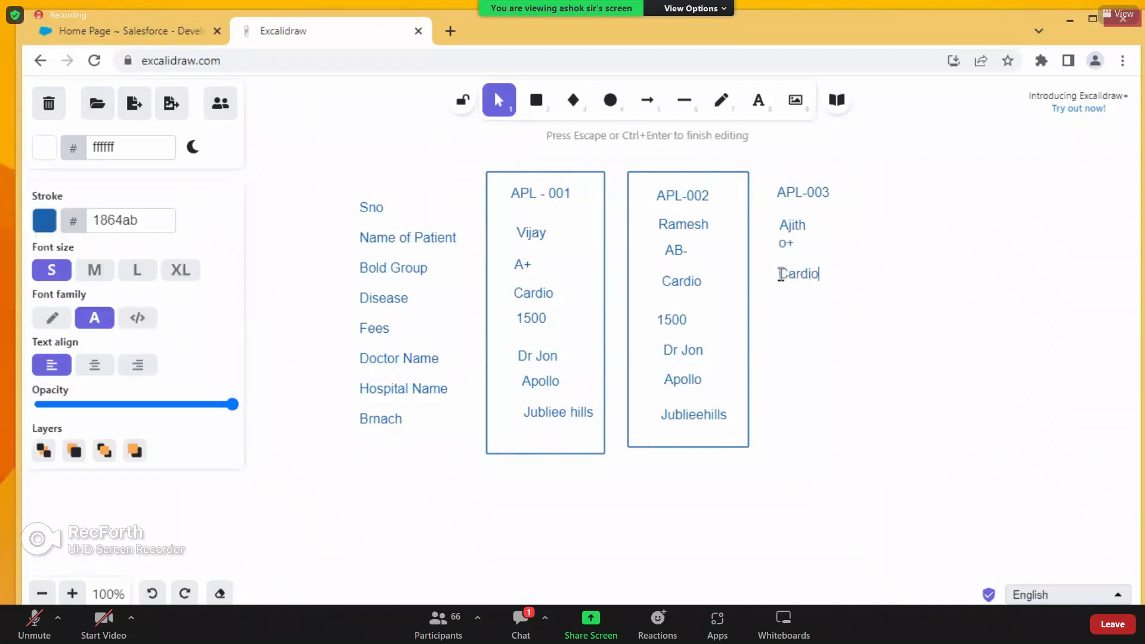
- Enter 1500 as the fees and the doctor's name below the disease in the third patient column
double_click(786, 313)
text(1500)
double_click(788, 348)
text(Dr Jon)
- Add Apollo as the hospital and Jublieehills as the branch, and enclose the third patient's values in a rectangle
click(794, 380)
double_click(795, 377)
text(Apollo)
double_click(786, 413)
text(Jubl)
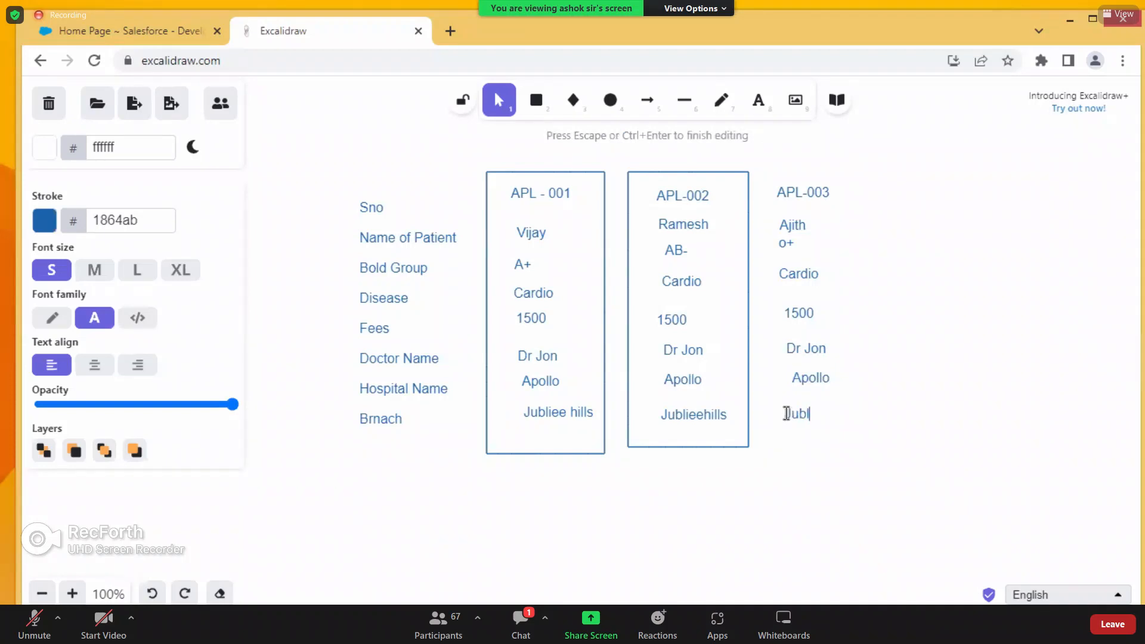
text(ieehills)
click(536, 100)
drag(763, 174, 871, 445)
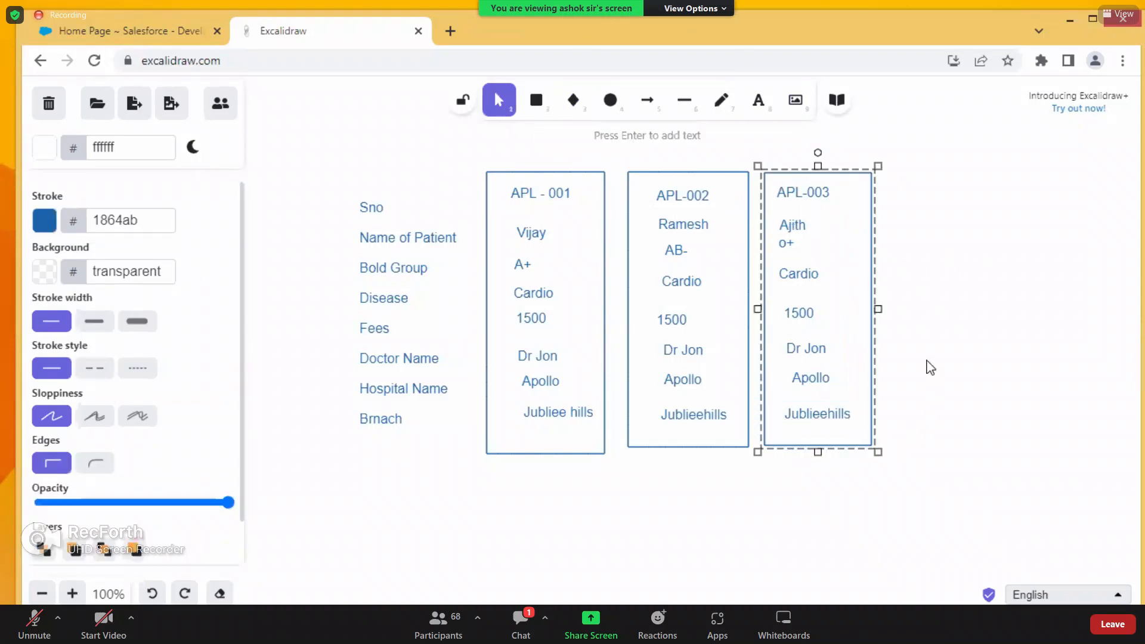
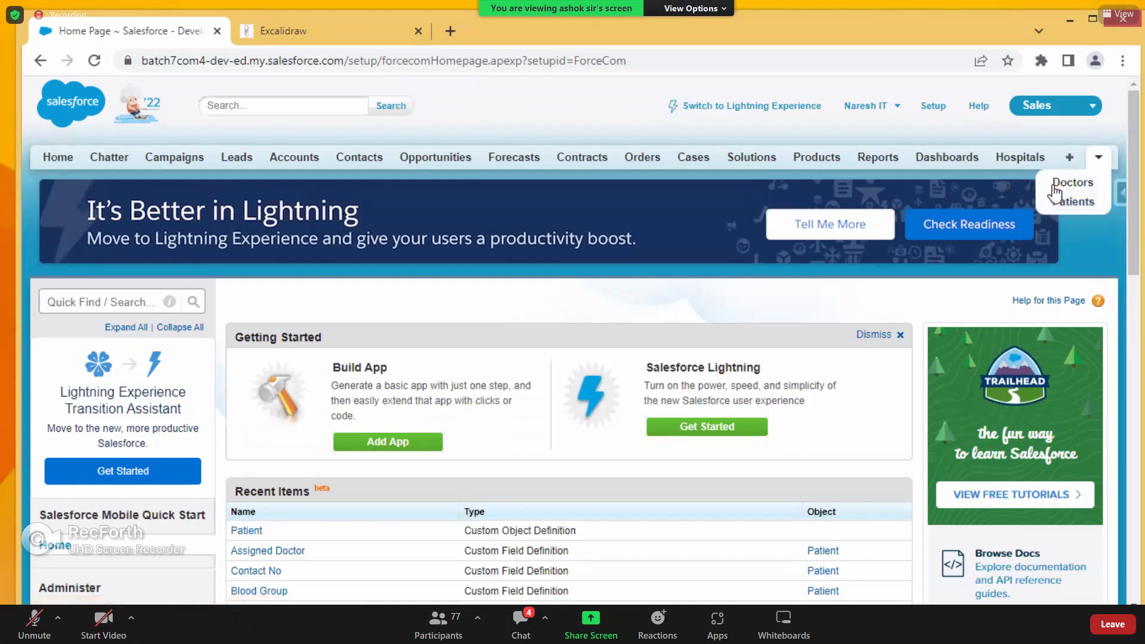
- Switch to Salesforce, open a blank New Patient form from Patients and point out its Assigned Doctor field
click(1064, 205)
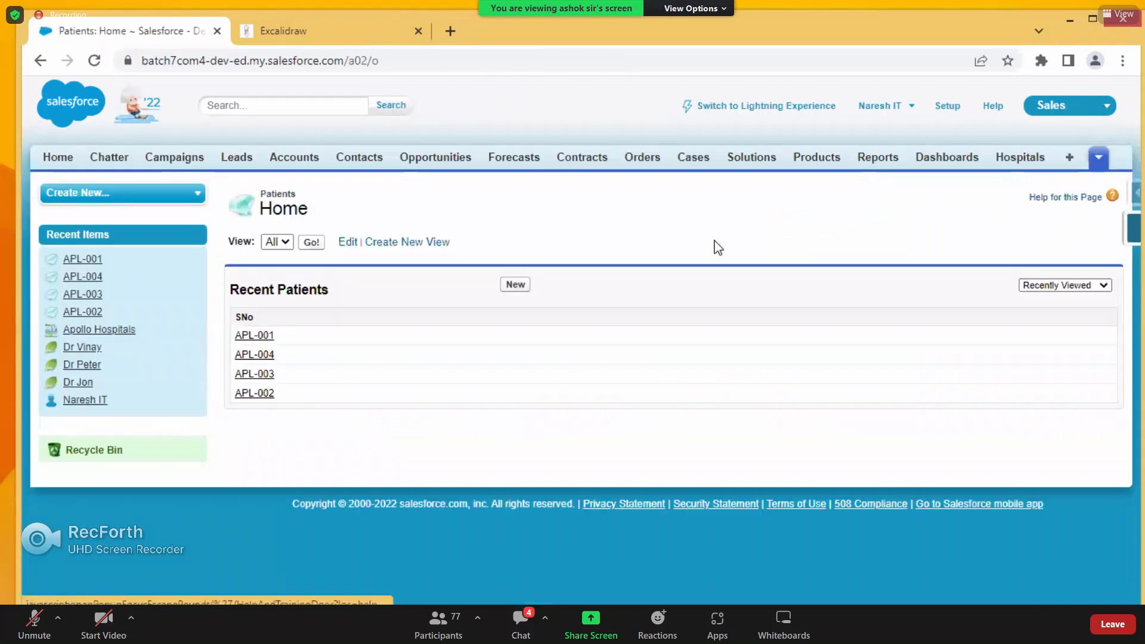
click(516, 287)
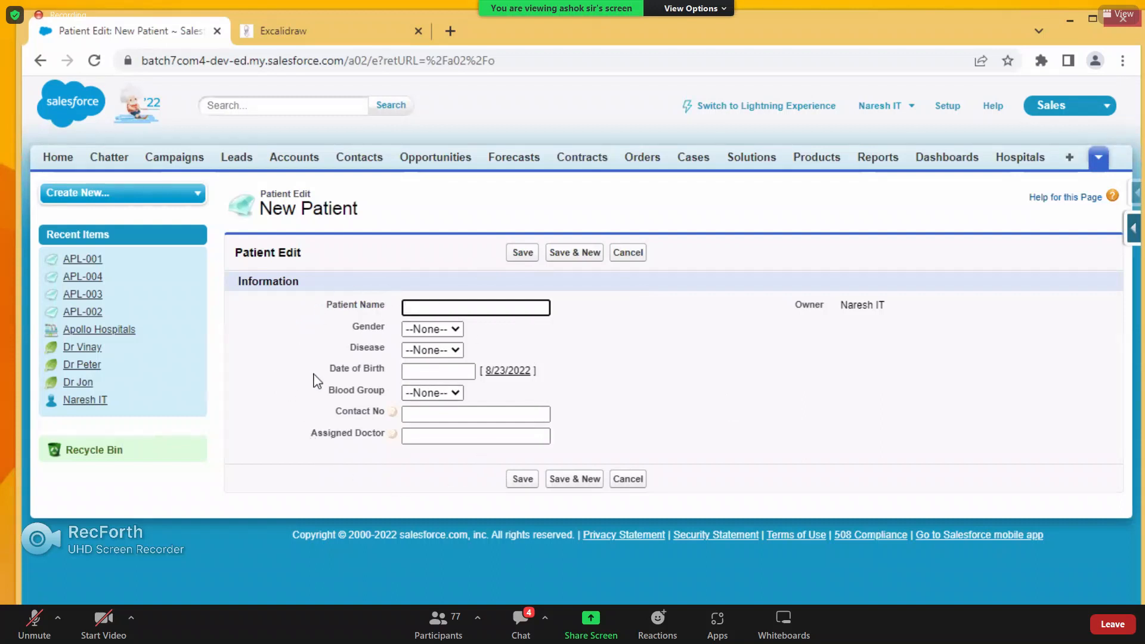
drag(309, 437, 383, 437)
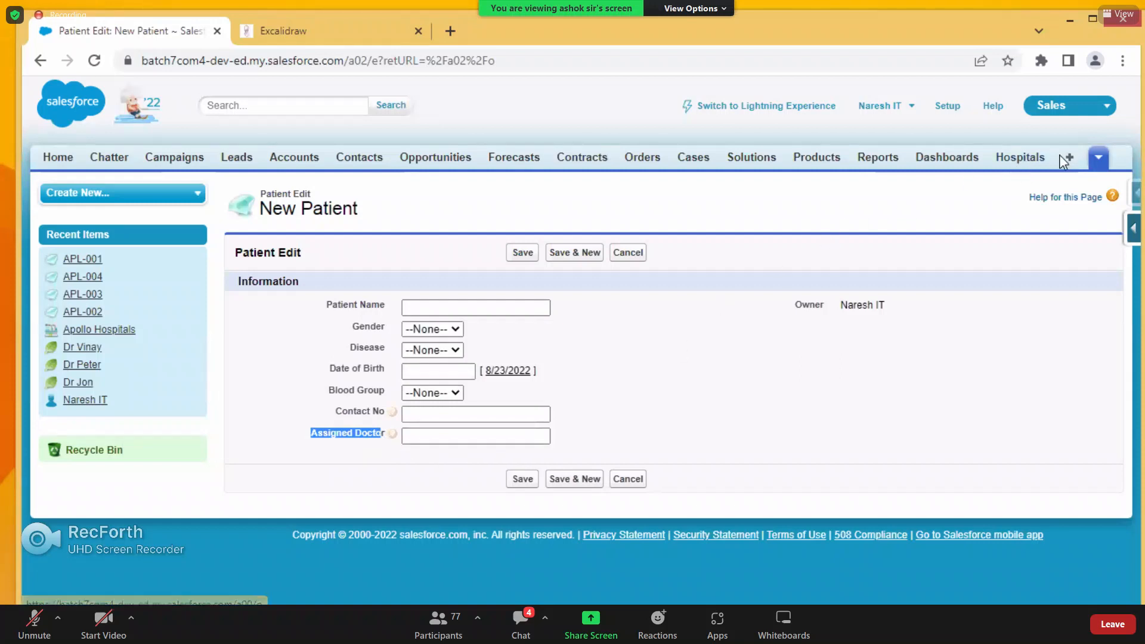
- Open Doctors in a separate browser tab, view the doctor list and return to the New Patient form
click(1095, 160)
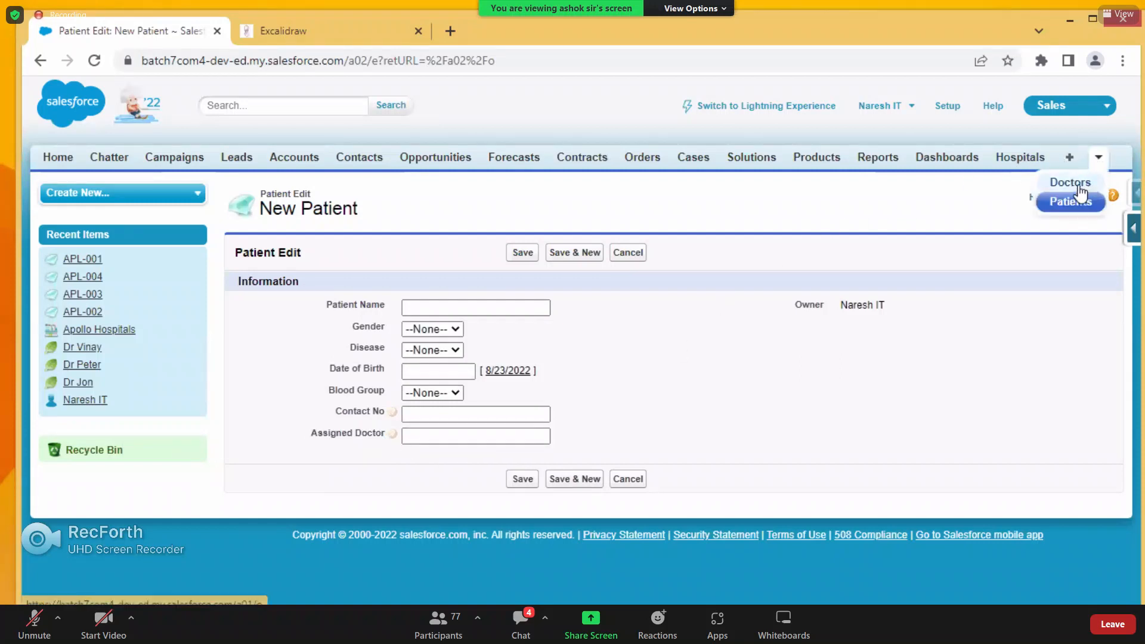
right_click(1081, 188)
click(1026, 196)
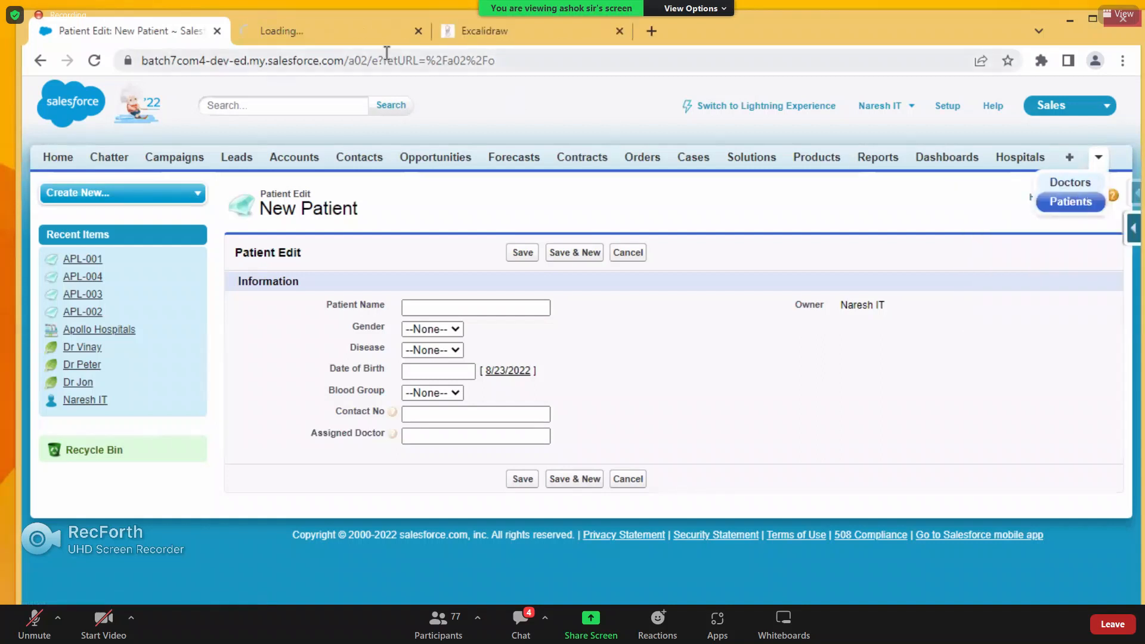
click(331, 30)
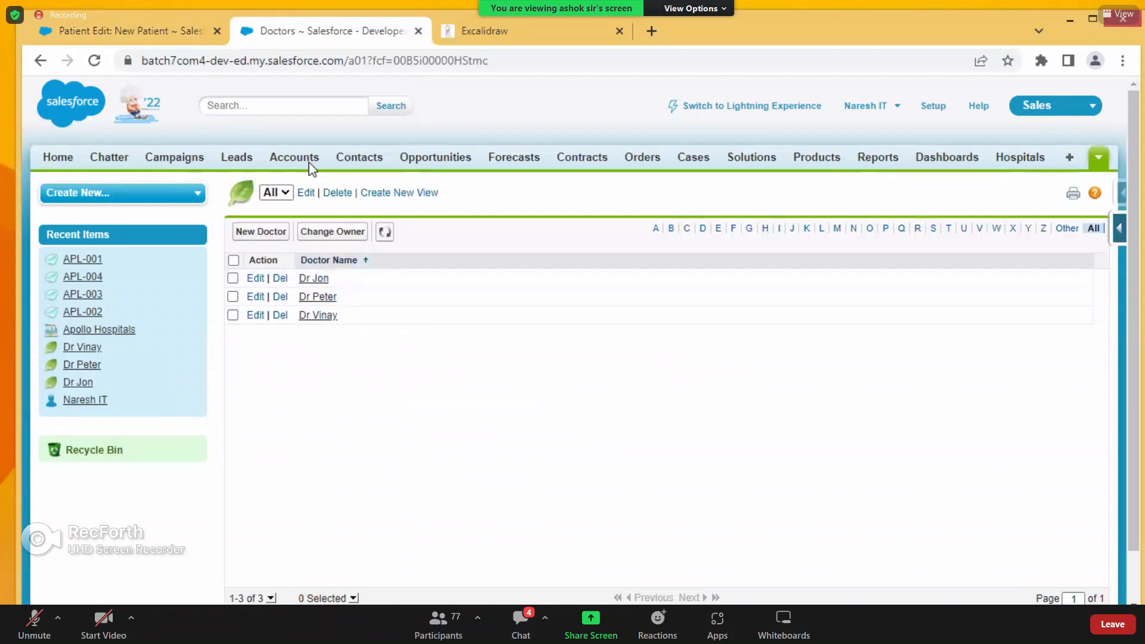
click(179, 31)
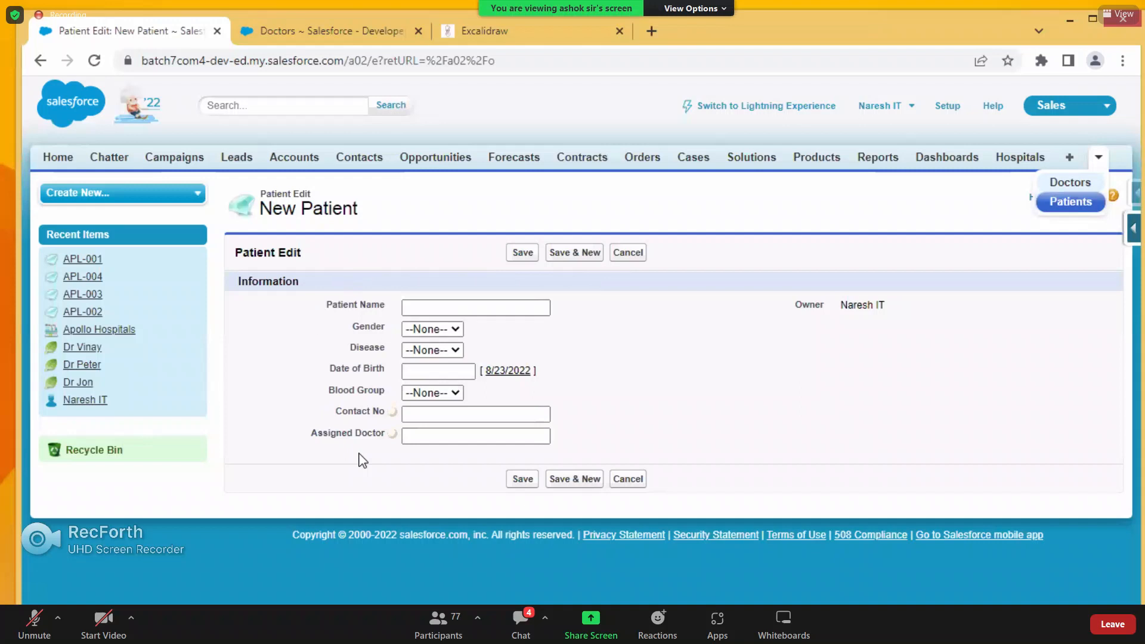
- Open Hospitals in a separate browser tab, view the recent hospitals and return to the New Patient form
right_click(1001, 157)
click(1008, 169)
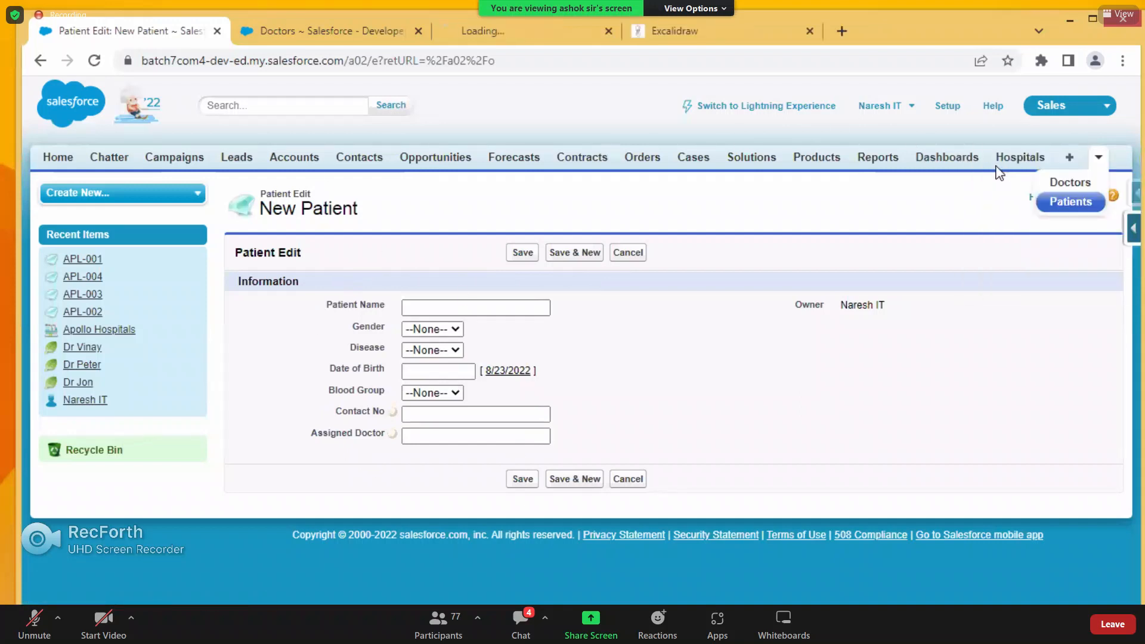
click(499, 26)
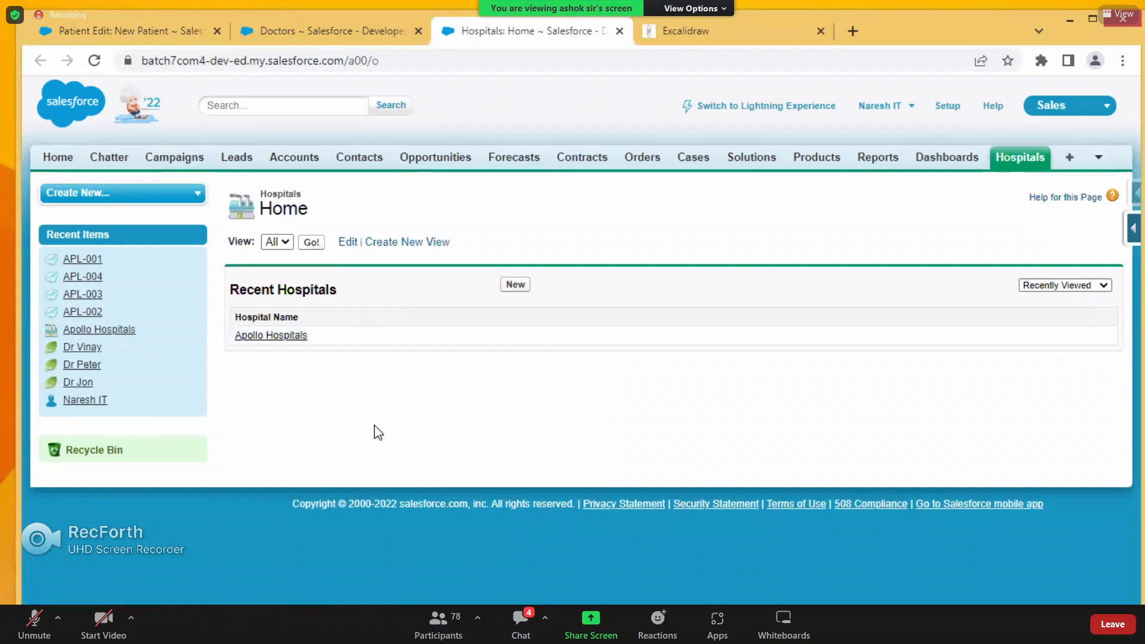
click(212, 35)
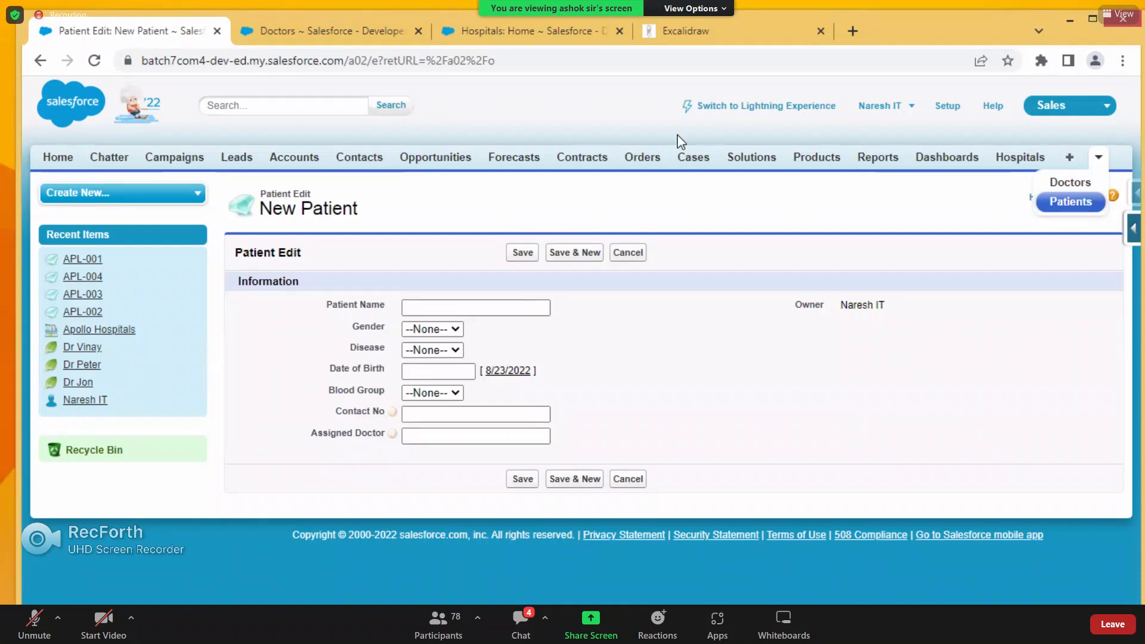
- Switch to Excalidraw and add the heading Relationships in large text below the Google Drive sketch
click(740, 33)
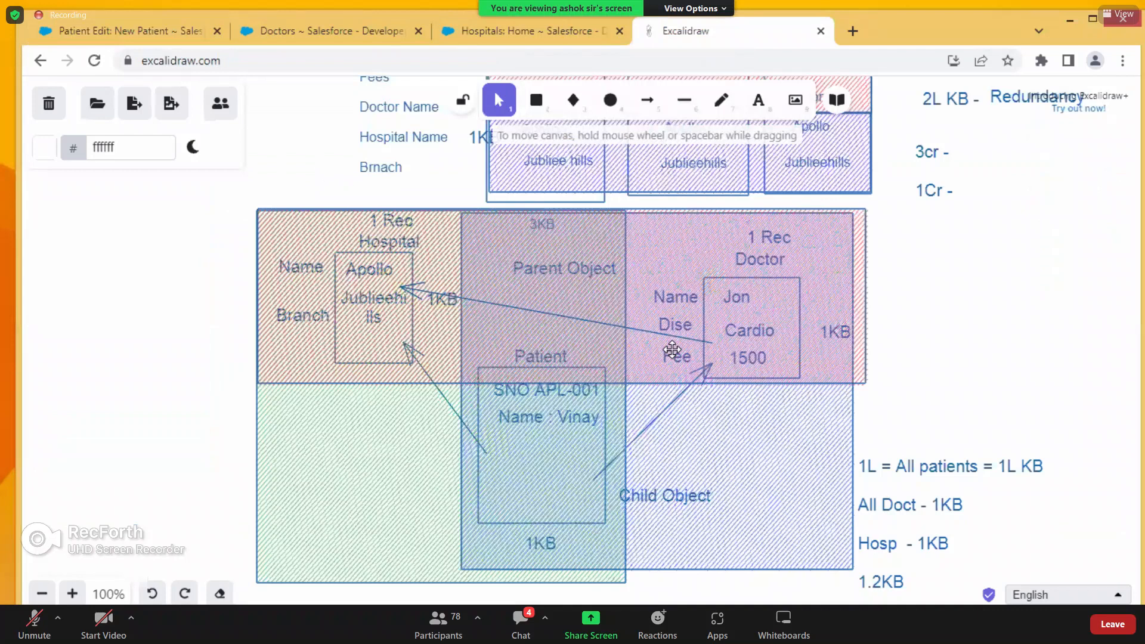
scroll(672, 350, down, 3)
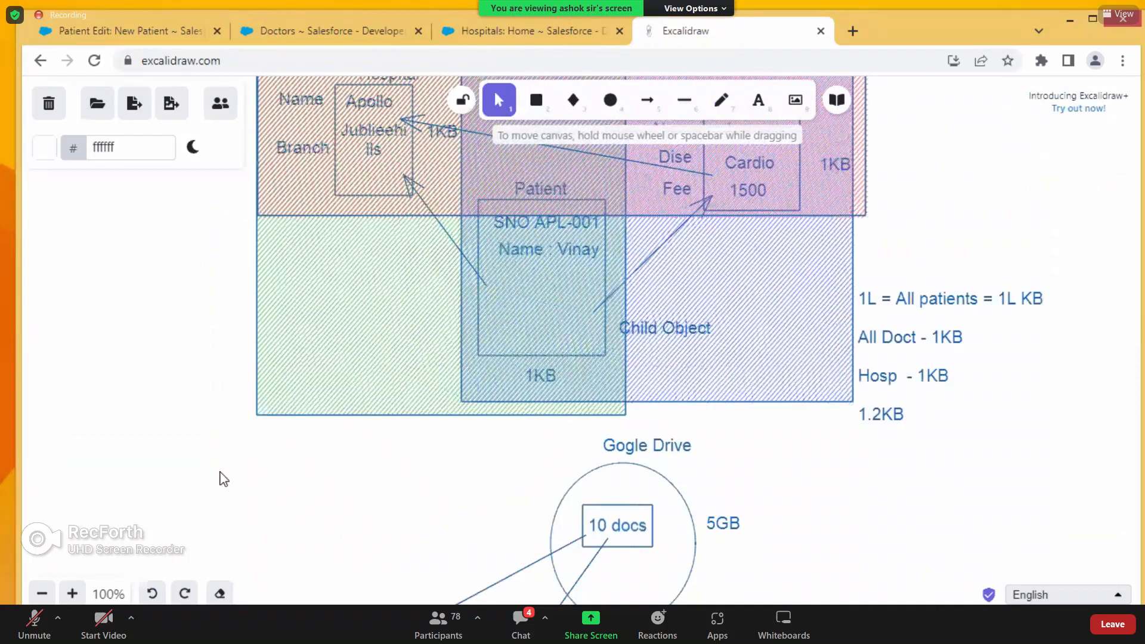
scroll(327, 470, down, 7)
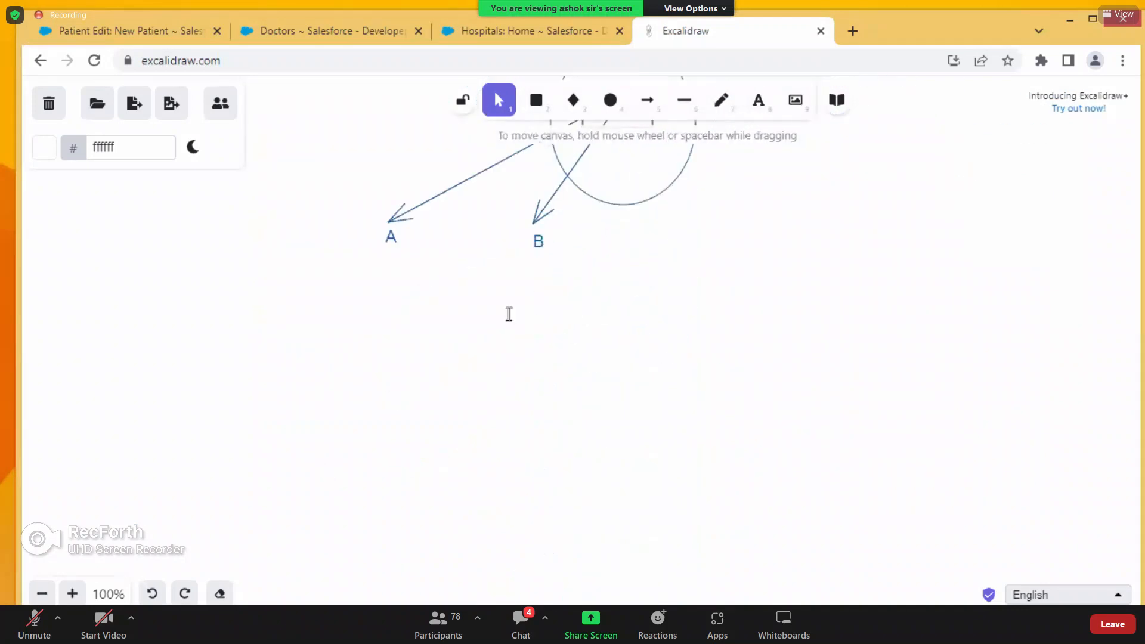
double_click(509, 314)
click(138, 270)
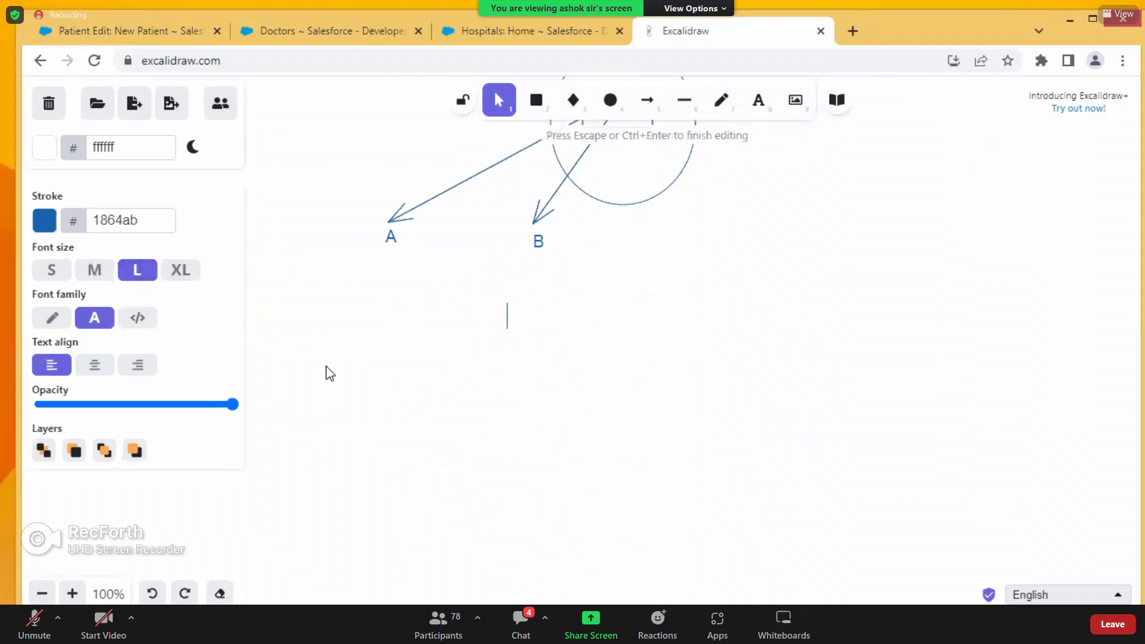
text(Relationships)
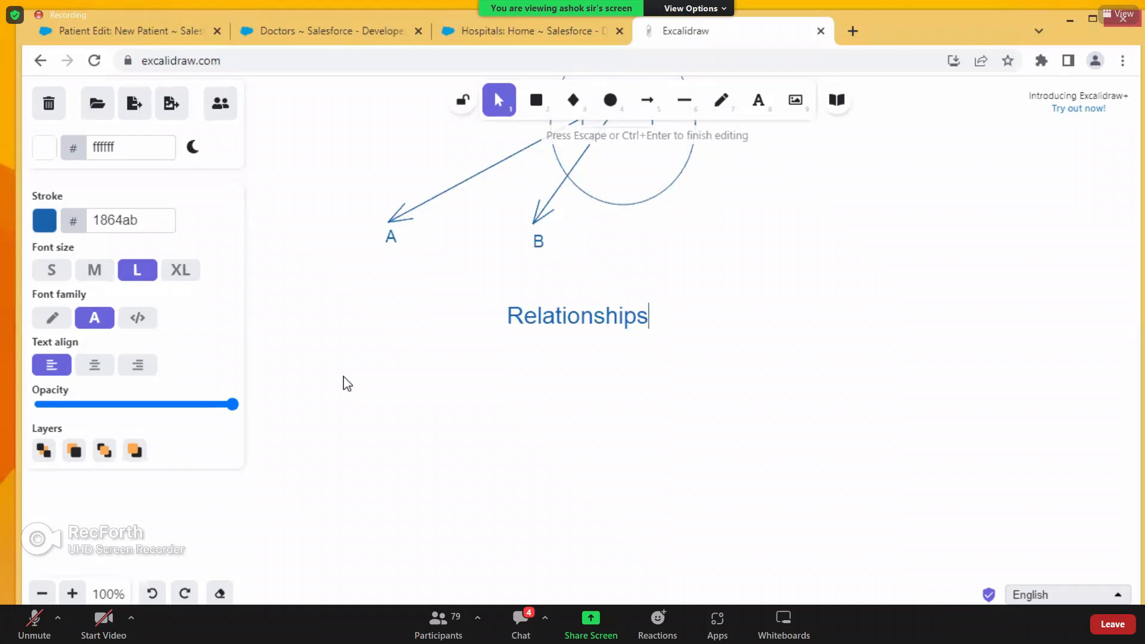
- List "1. Lookup" and "2. Master detail" under the Relationships heading, leaving a blank line between heading and list
key(Return)
key(Return)
text(1. Lookup)
key(Return)
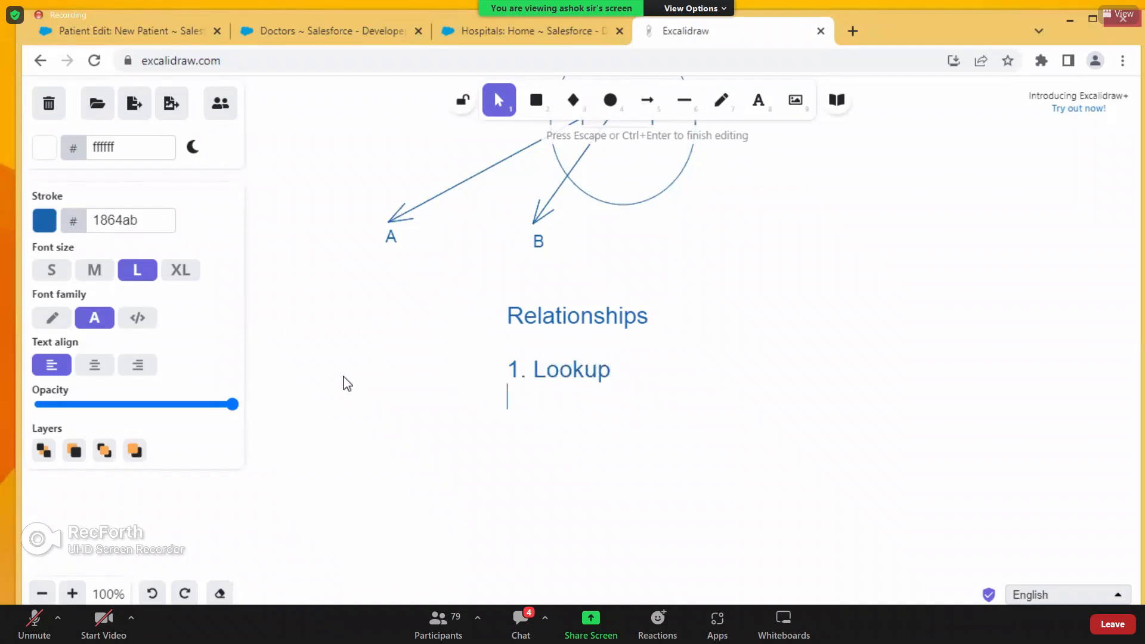
text(2. Master )
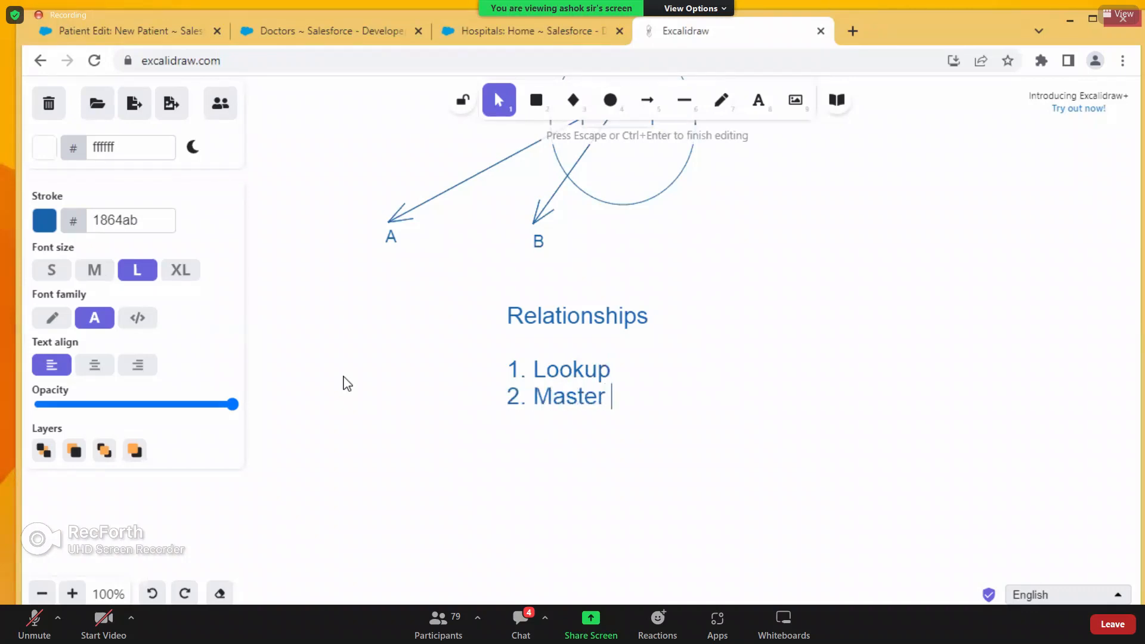
text(detail)
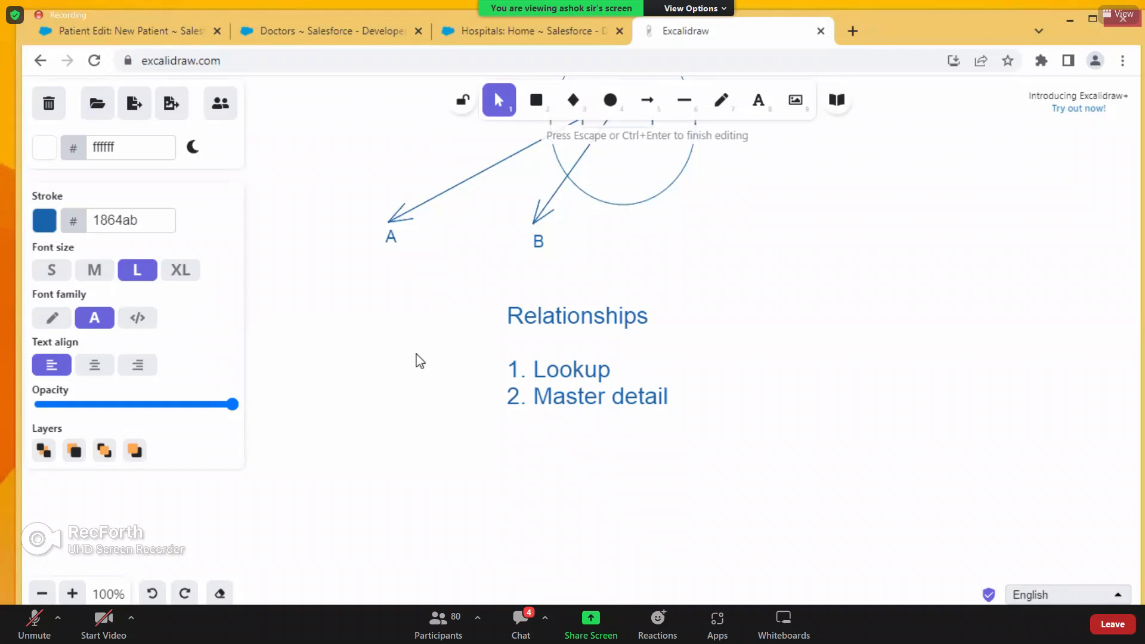
- Add the notes "- optional" beside Lookup and "- mandatory" beside Master detail
double_click(687, 368)
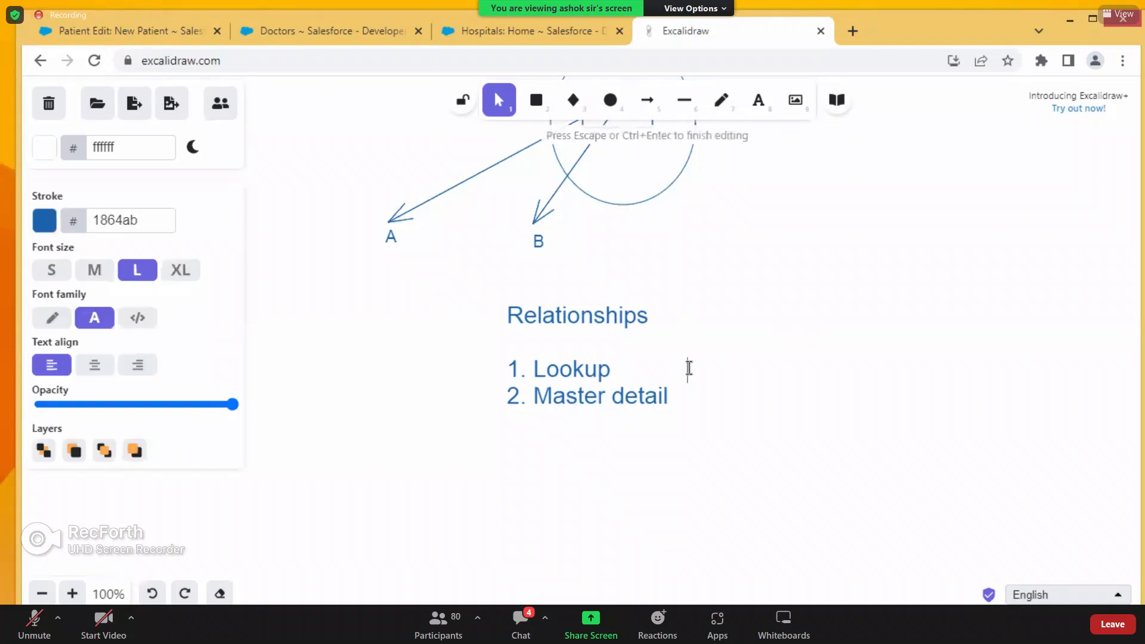
text(optional)
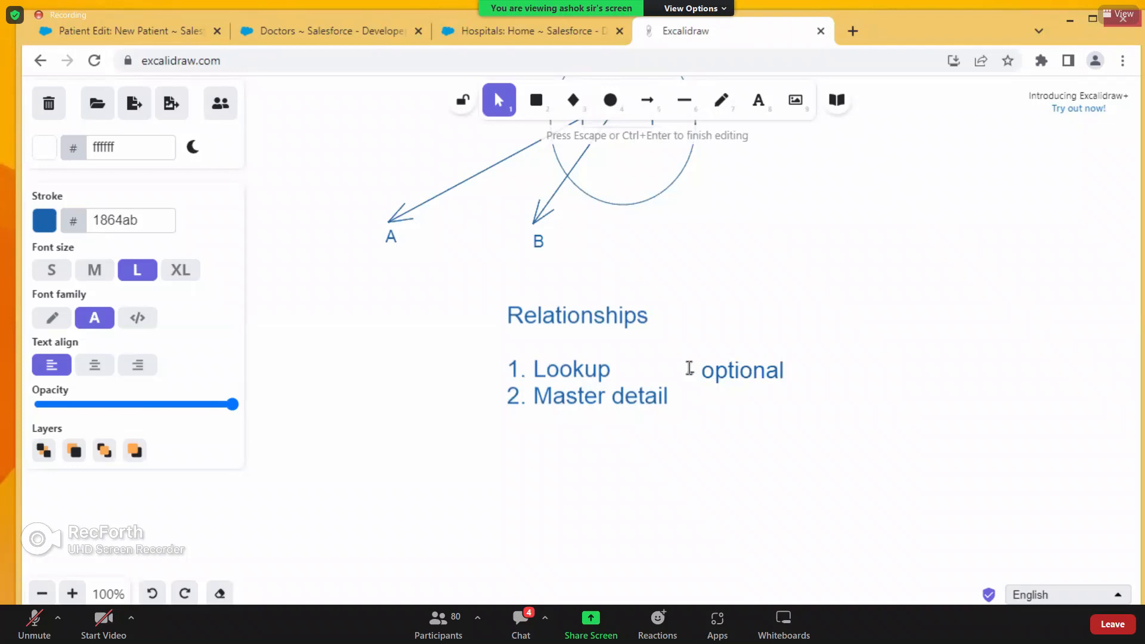
key(Return)
text(- mandatory)
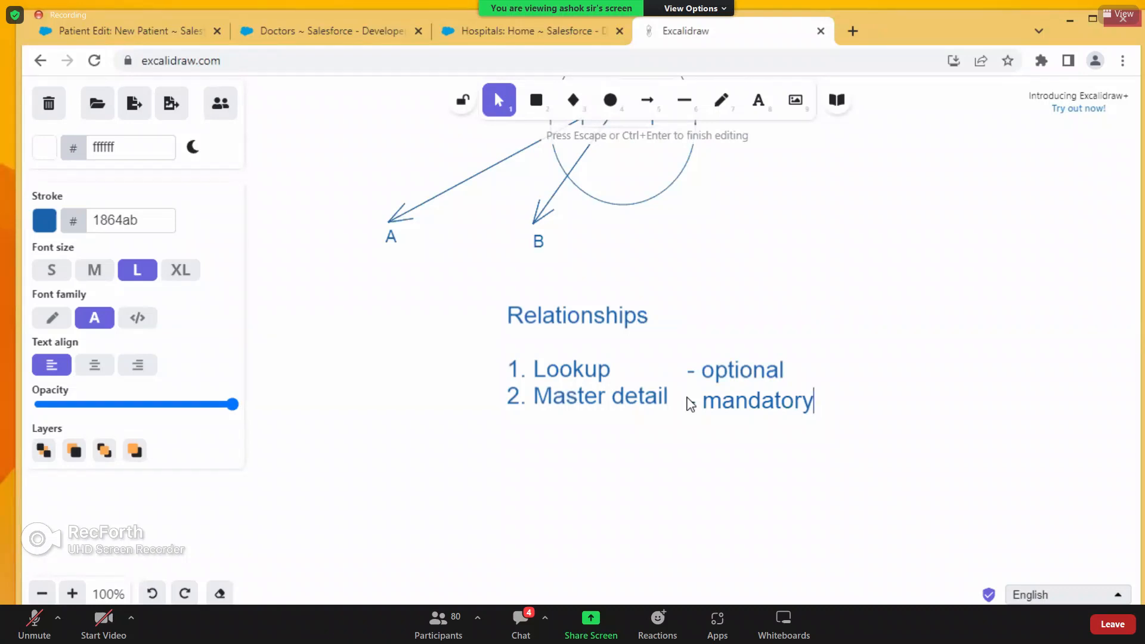
- Switch to the New Patient form in Salesforce and save the patient record with all fields left empty
click(151, 35)
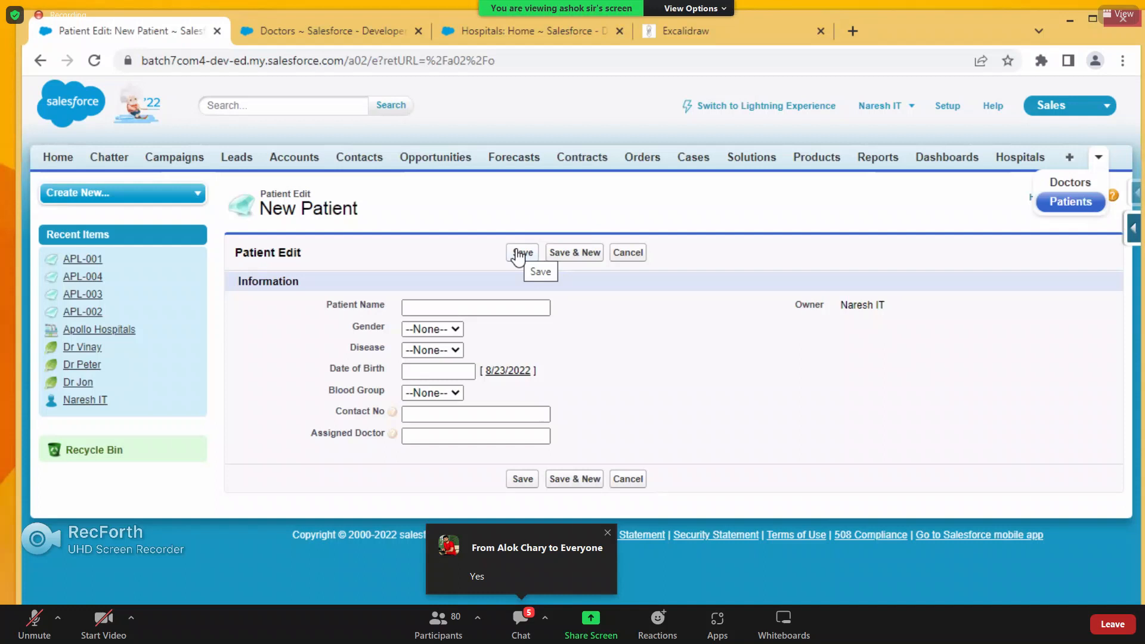
click(519, 254)
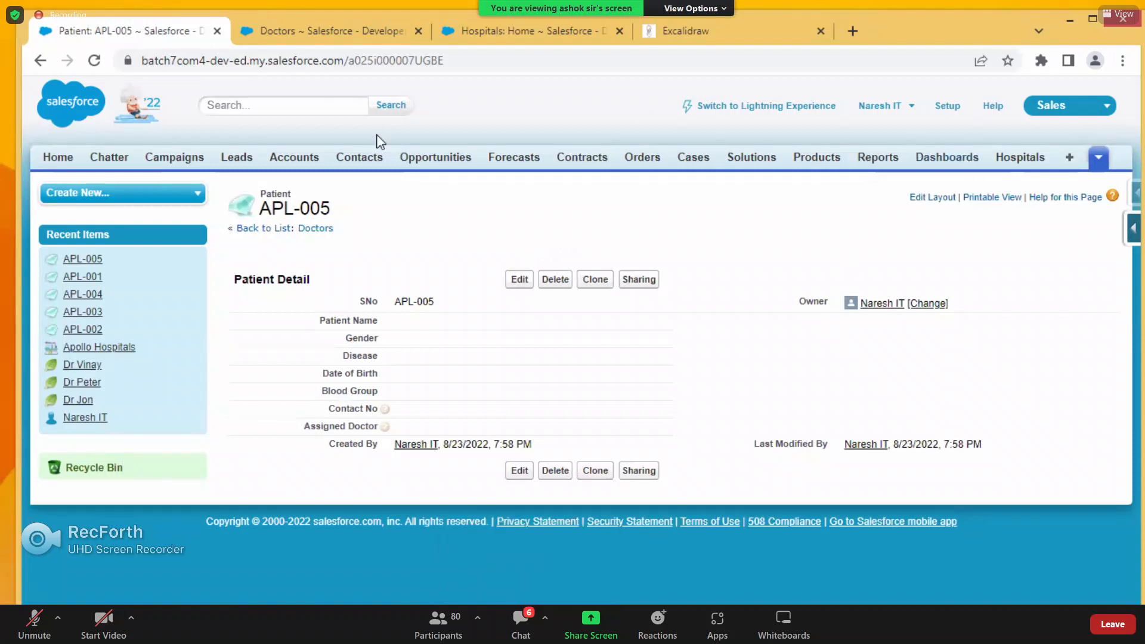
- Start a new doctor record and try to save it with Doctor Name and Specialization left empty
click(298, 35)
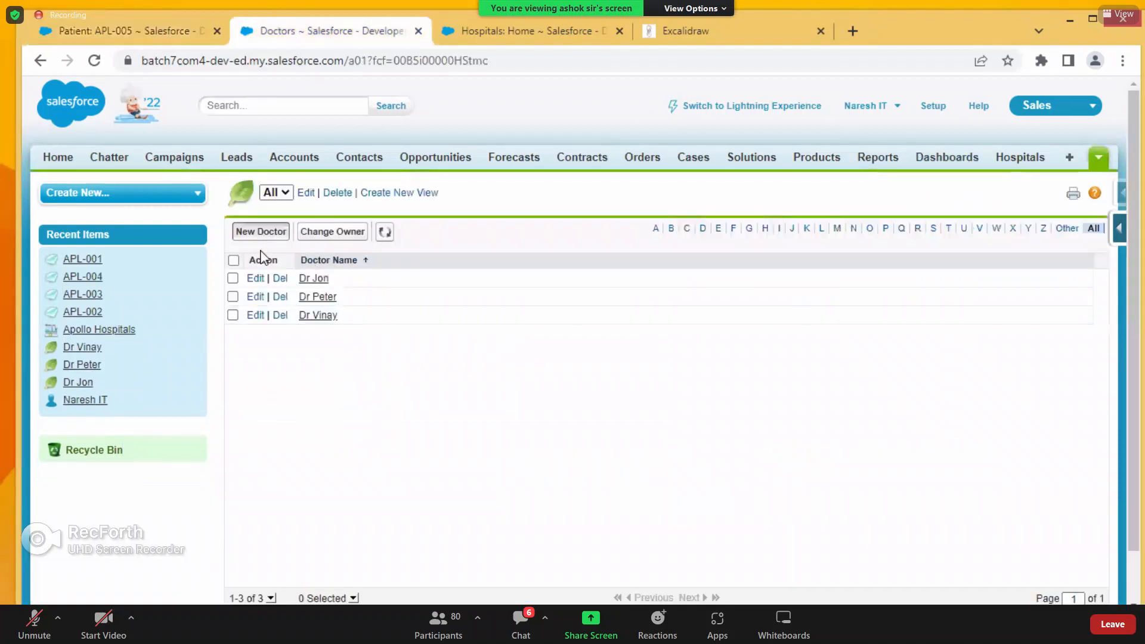
click(262, 232)
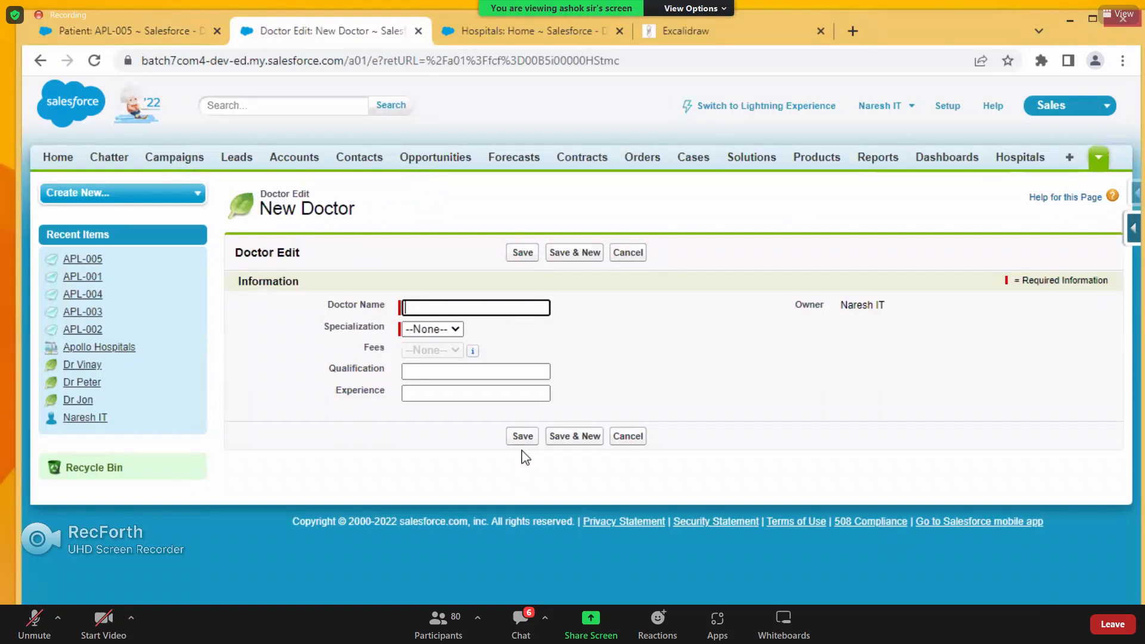
click(517, 253)
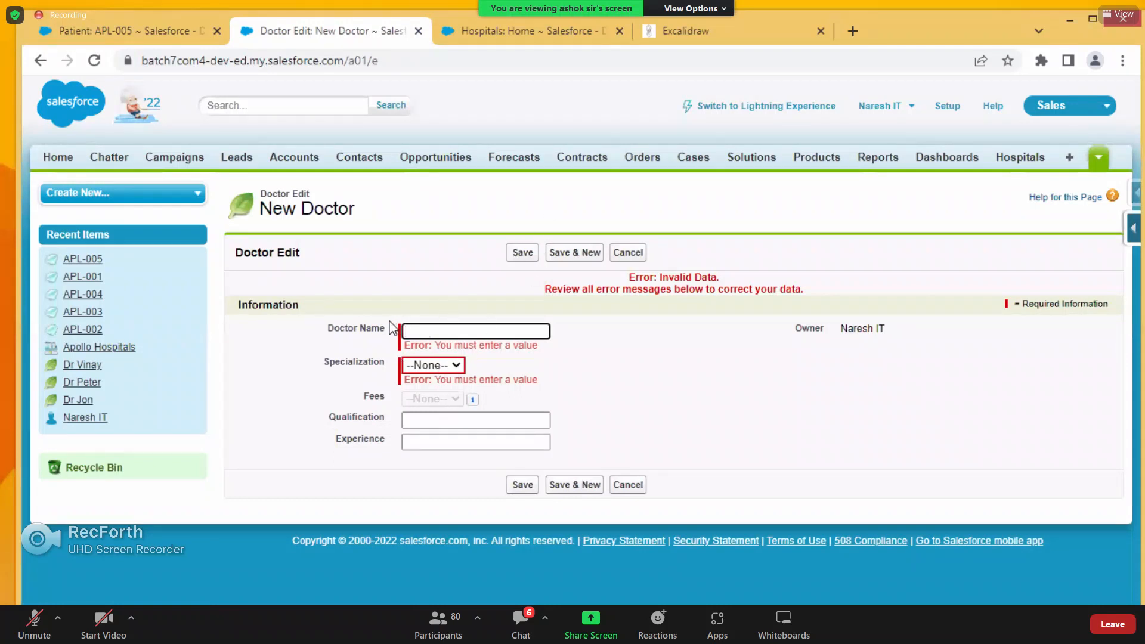
click(331, 337)
drag(331, 338, 381, 335)
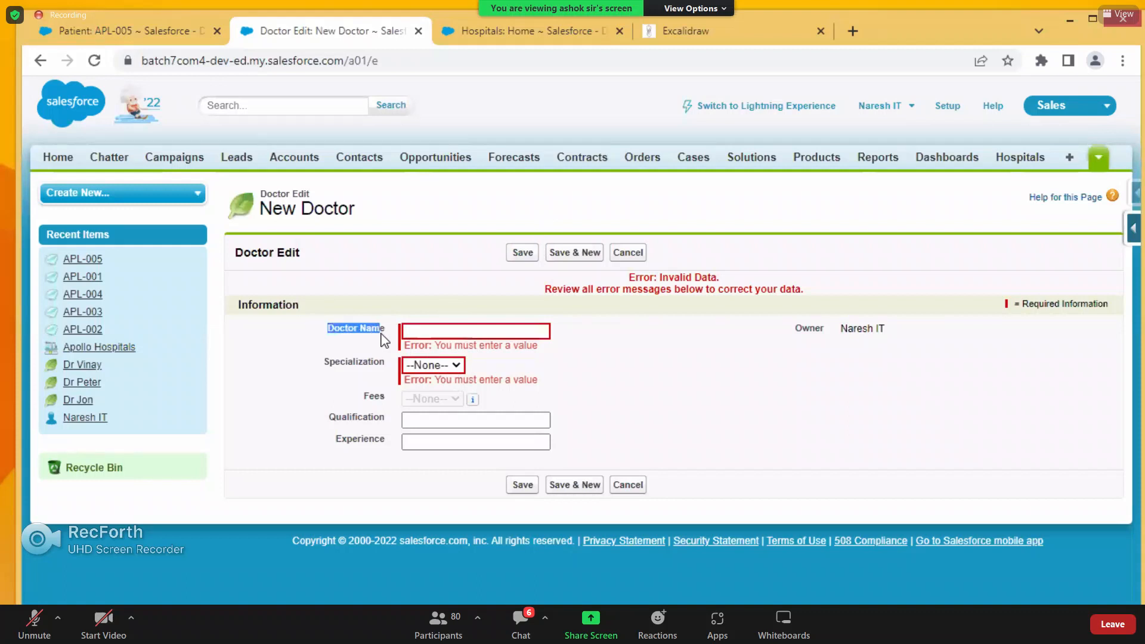
- Open the blank patient record for editing and compare it with the Excalidraw Relationships notes and the New Doctor form
click(137, 31)
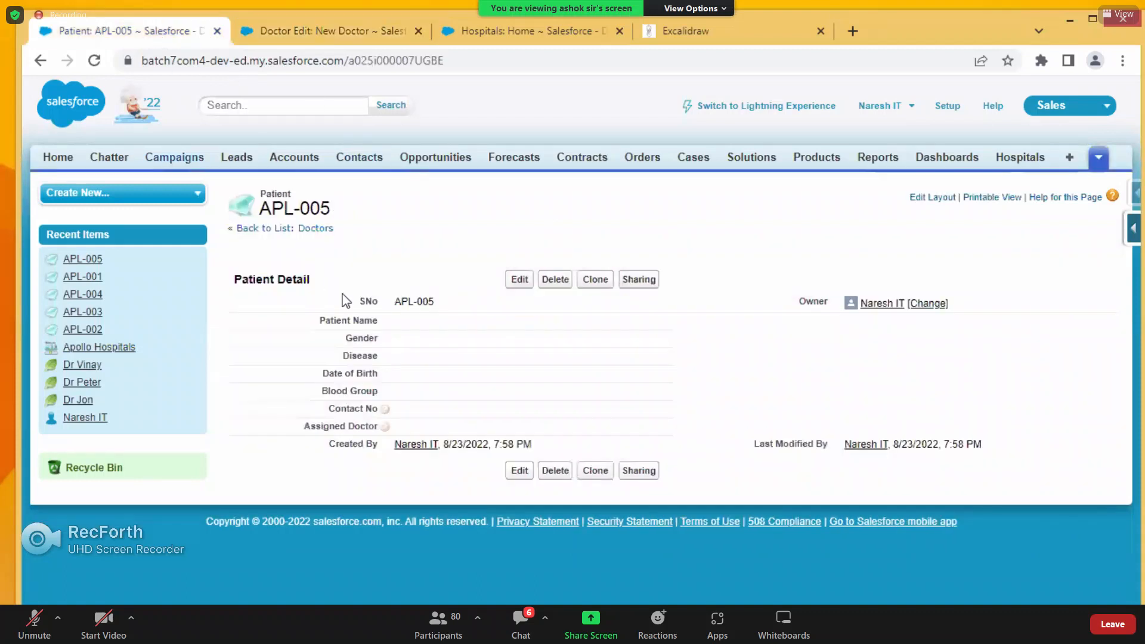
click(516, 283)
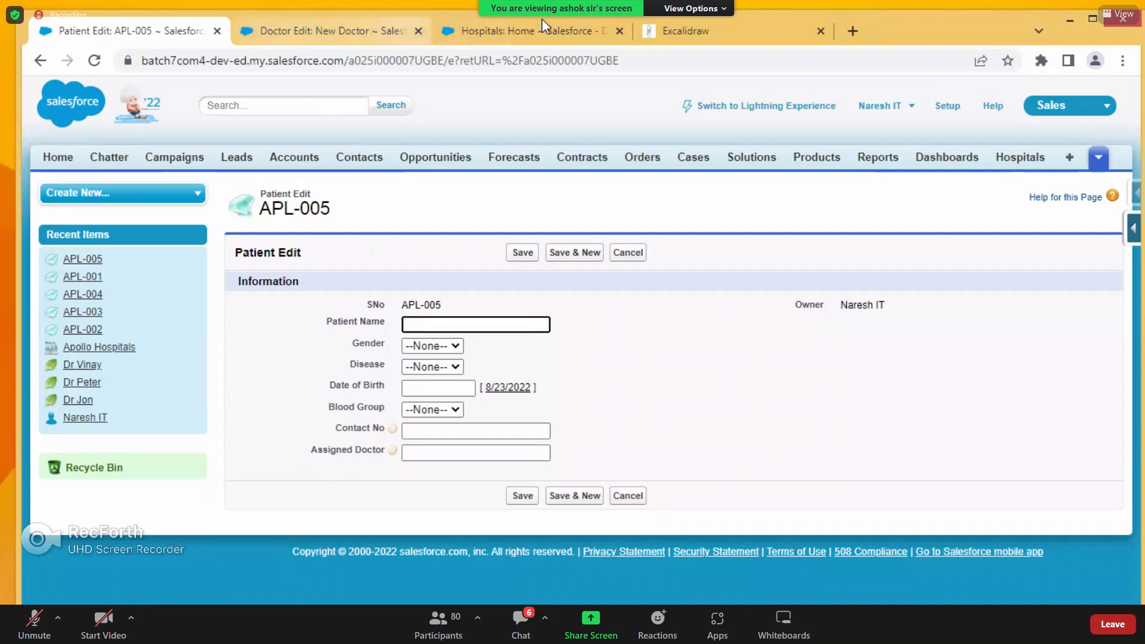
click(649, 27)
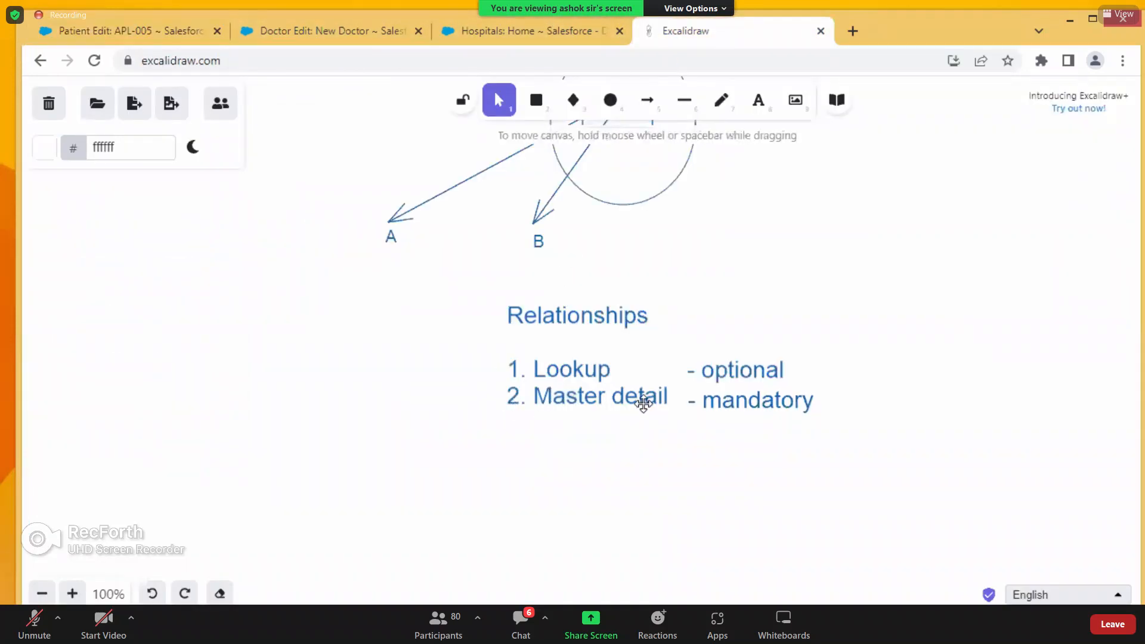
click(332, 27)
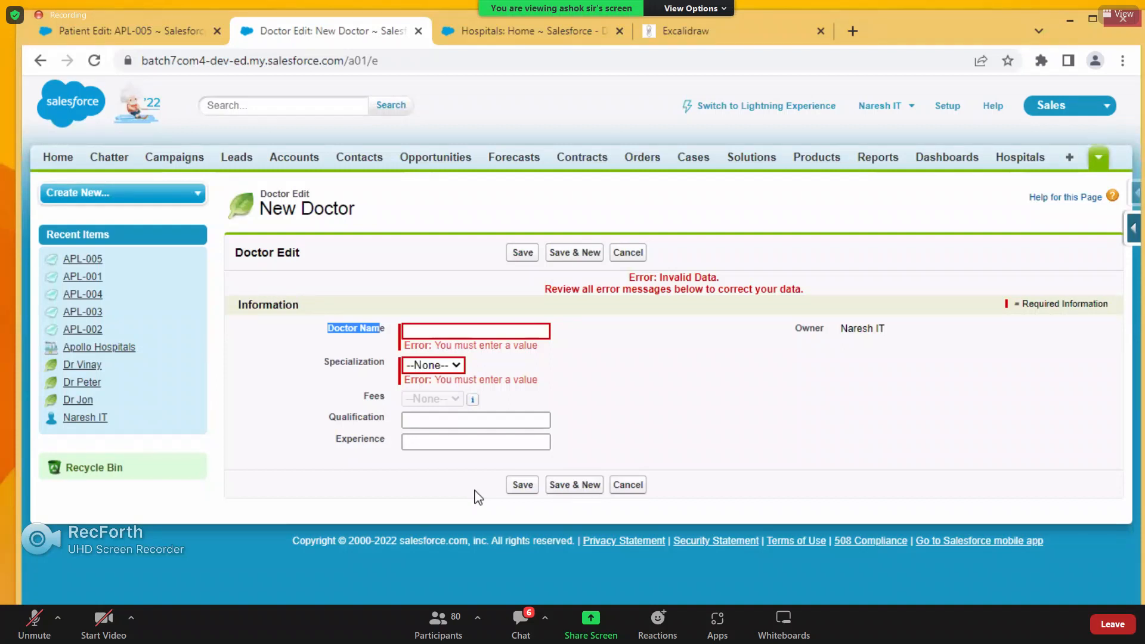
click(199, 33)
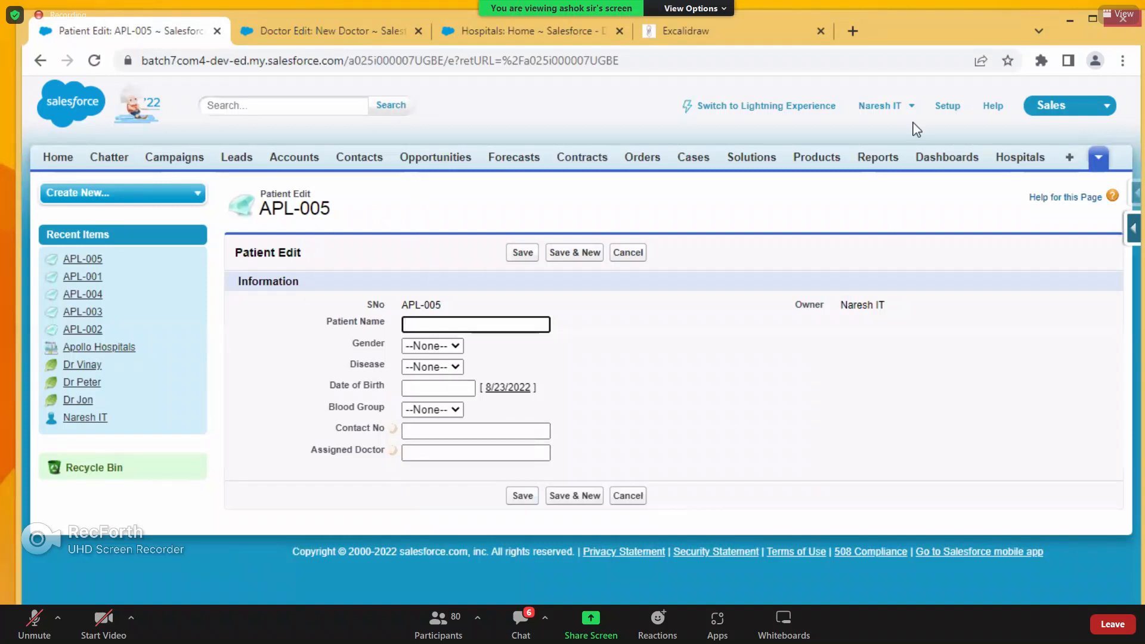
- Find the custom objects list in Salesforce Setup by searching for "objects" and open the Patient object's definition
click(947, 107)
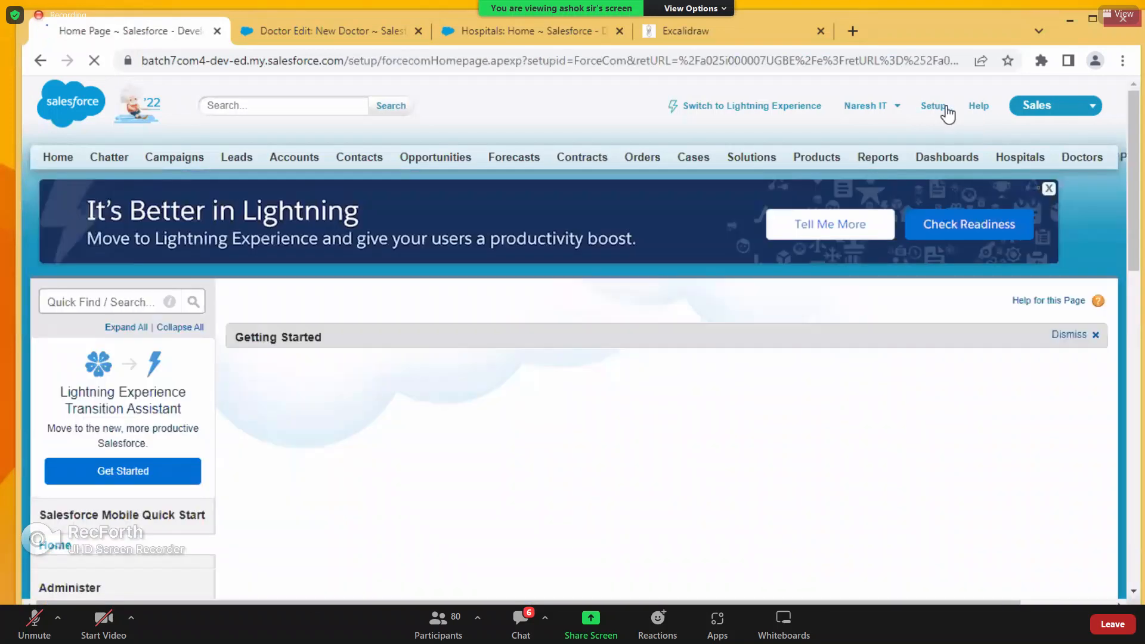
click(137, 300)
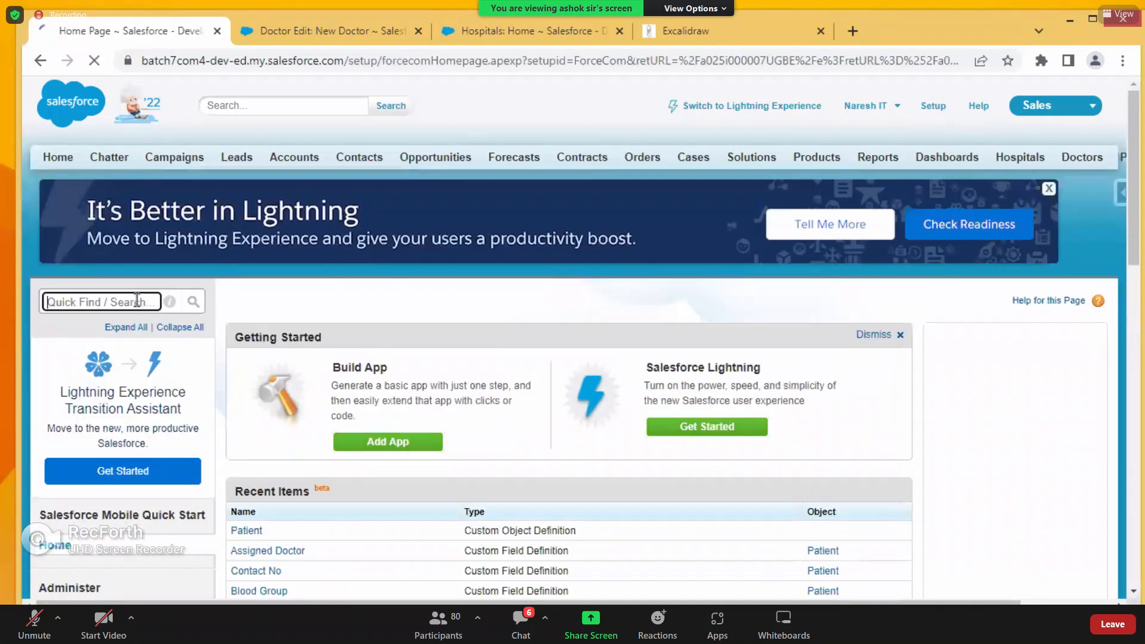
text(objects)
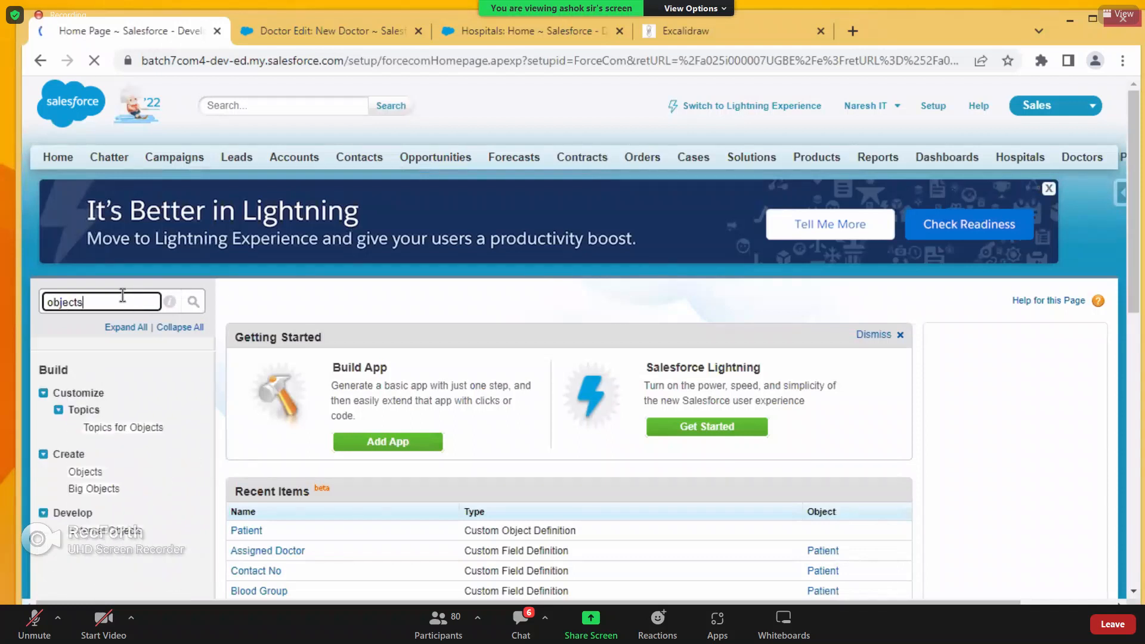
scroll(128, 301, down, 3)
click(84, 304)
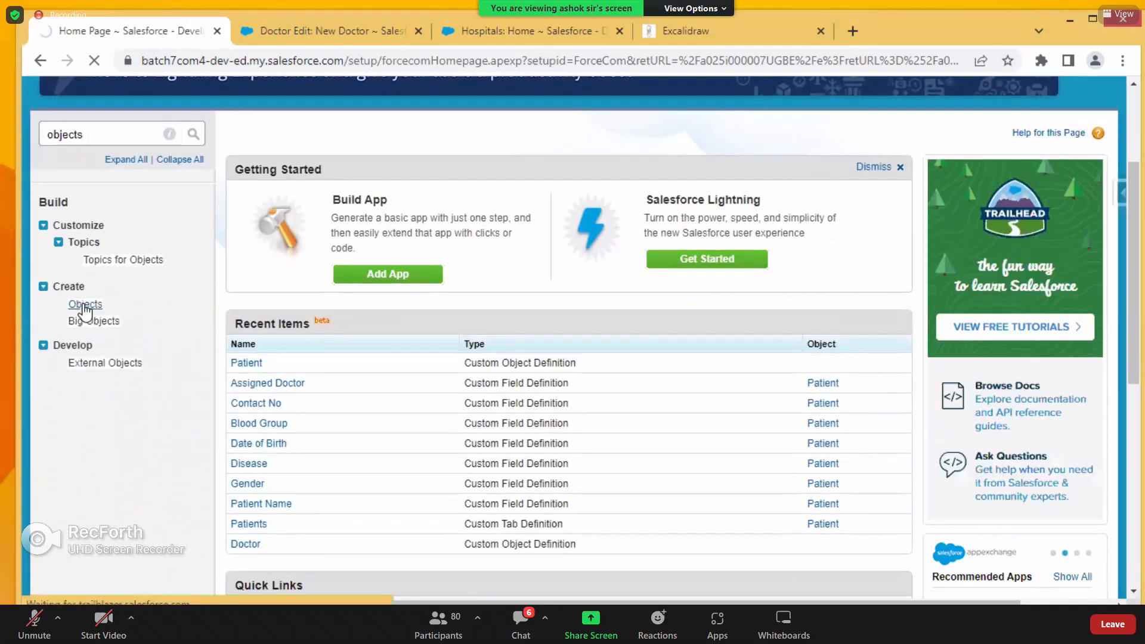
scroll(358, 358, down, 2)
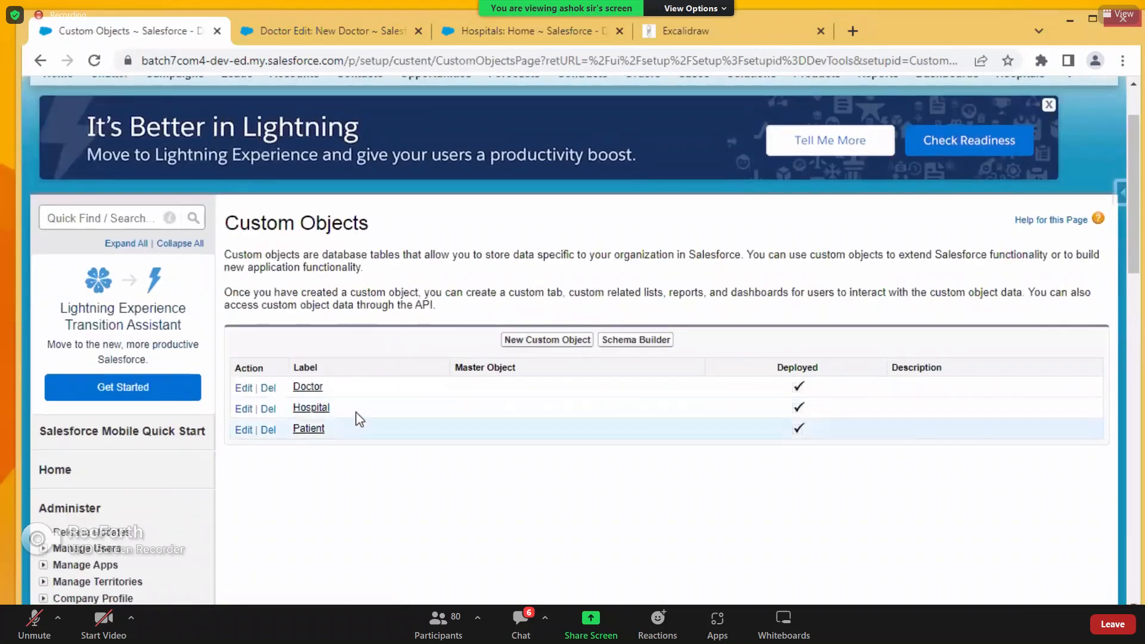
click(309, 429)
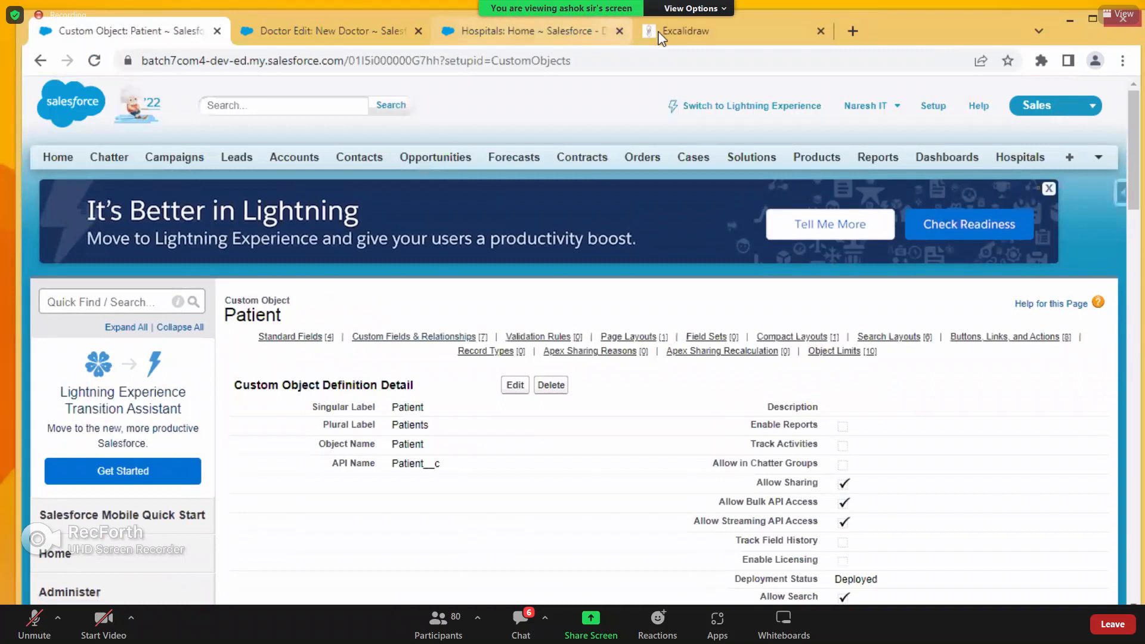
- Review the hospital, doctor and patient diagram in Excalidraw, and examine the Patient object's Custom Fields & Relationships section in Salesforce
click(685, 30)
scroll(601, 222, up, 5)
scroll(601, 358, up, 3)
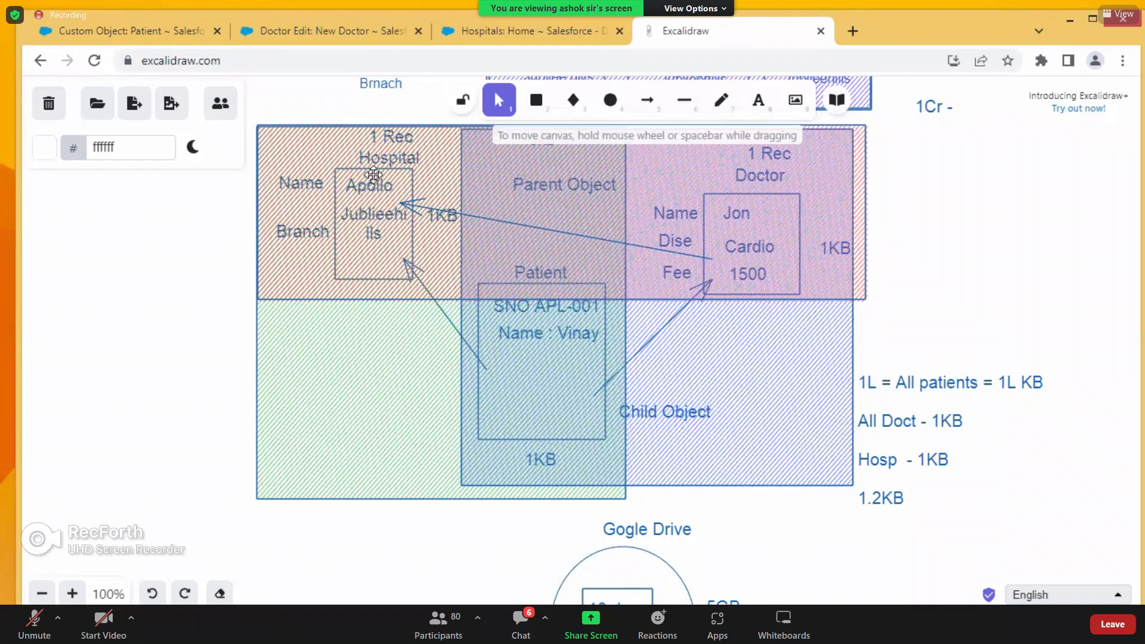
click(143, 33)
scroll(602, 270, down, 10)
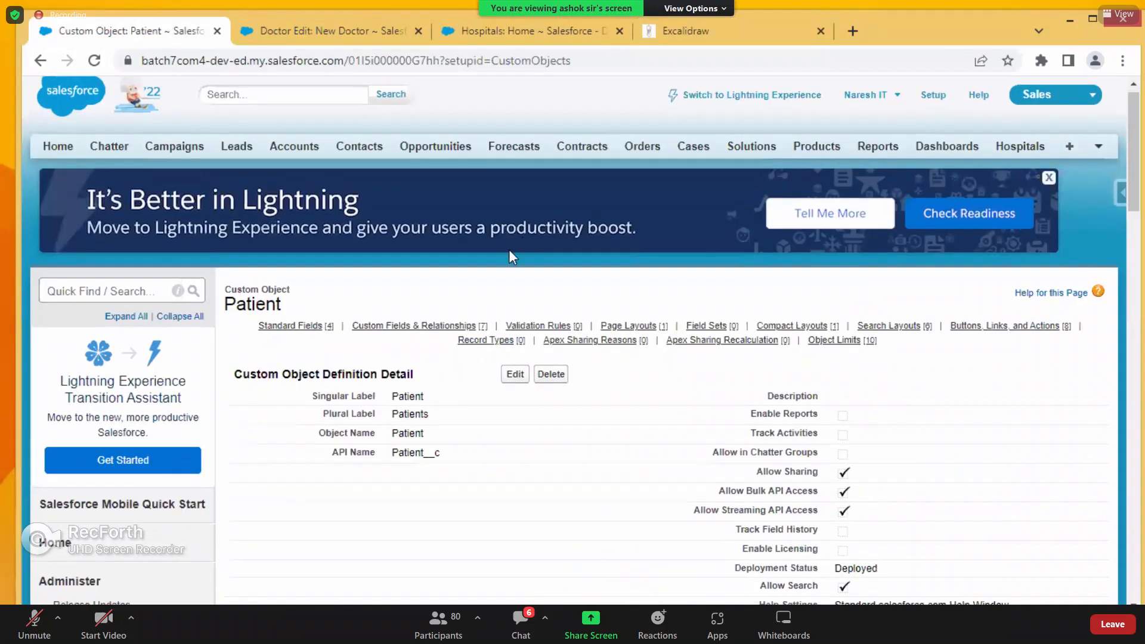
drag(232, 230, 413, 234)
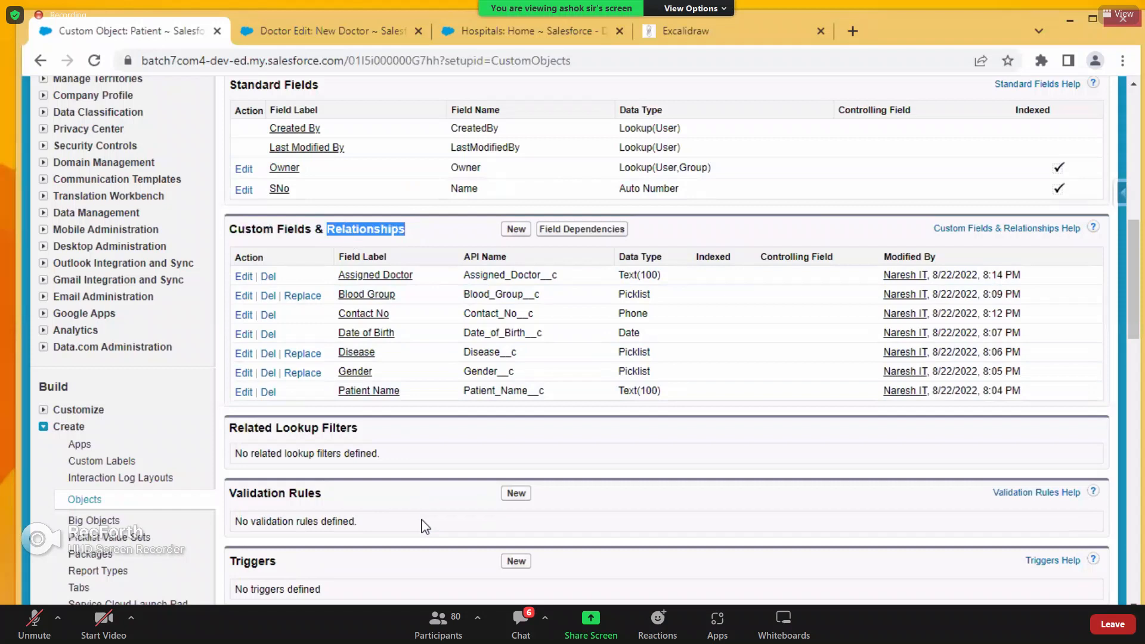
- Start a new custom field on the Patient object, choose Lookup Relationship as its data type and proceed
click(512, 231)
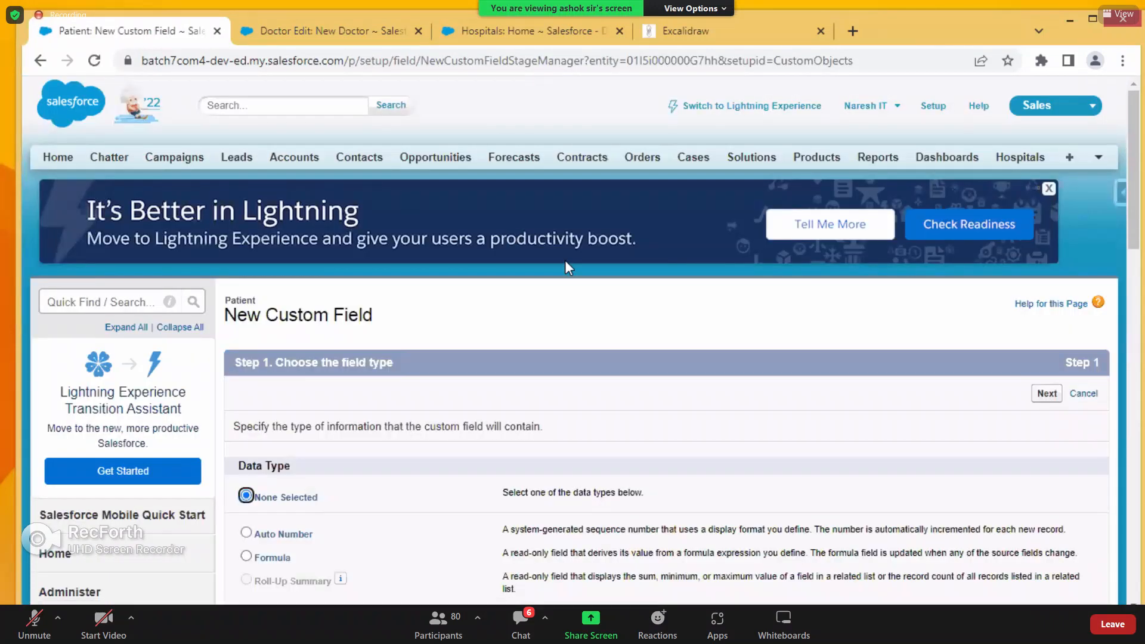
scroll(564, 260, down, 5)
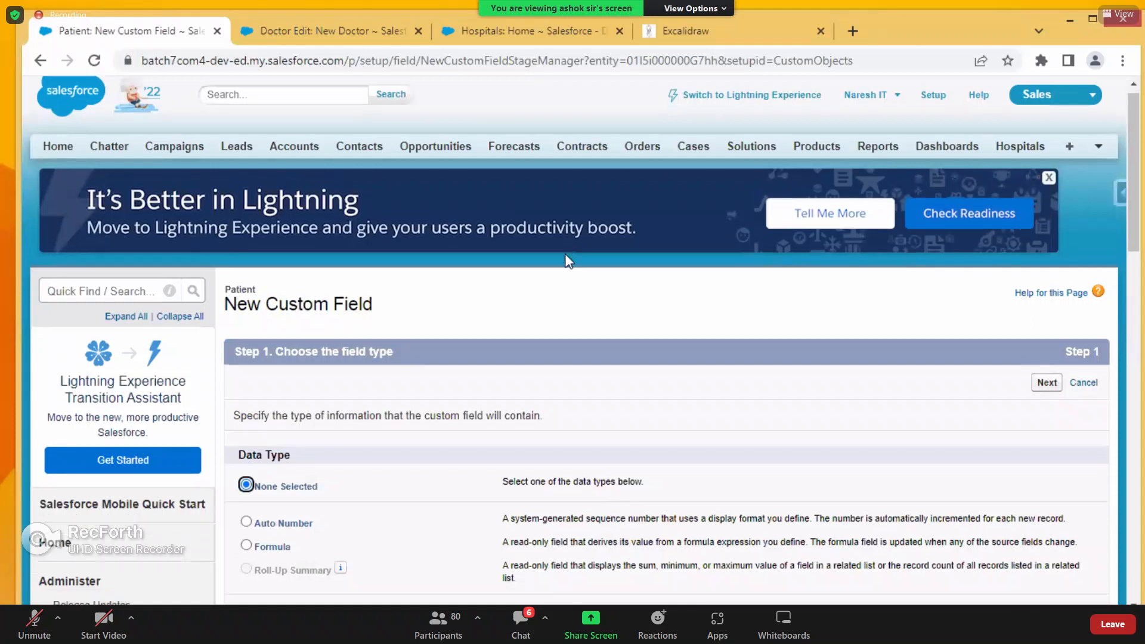
scroll(577, 234, down, 3)
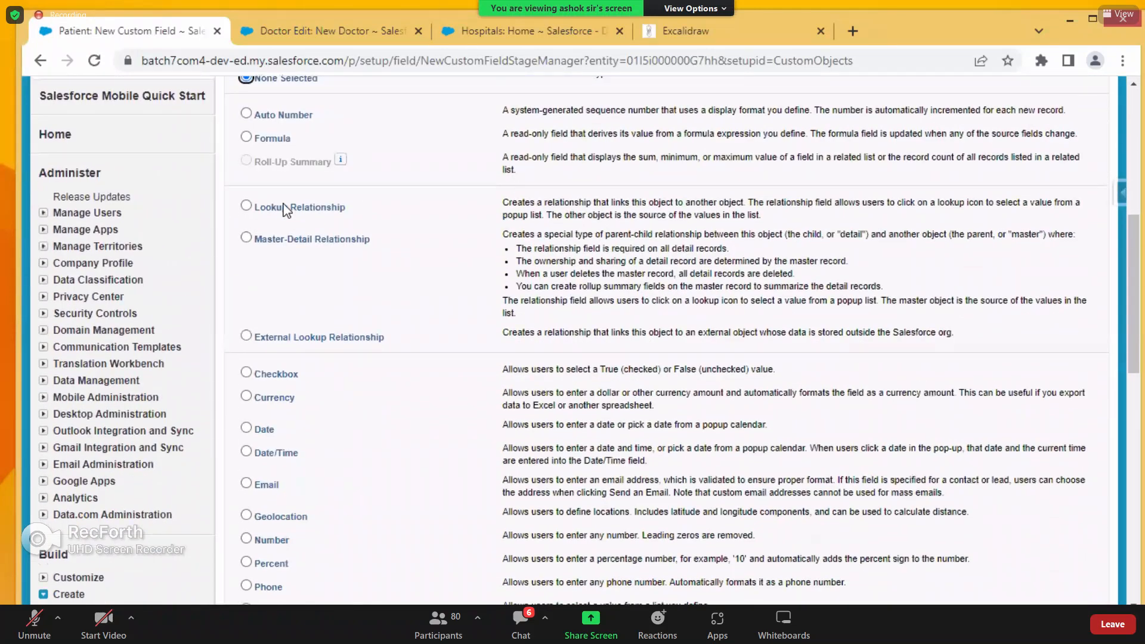
drag(256, 209, 351, 210)
drag(255, 240, 366, 241)
drag(259, 338, 388, 314)
drag(255, 209, 372, 215)
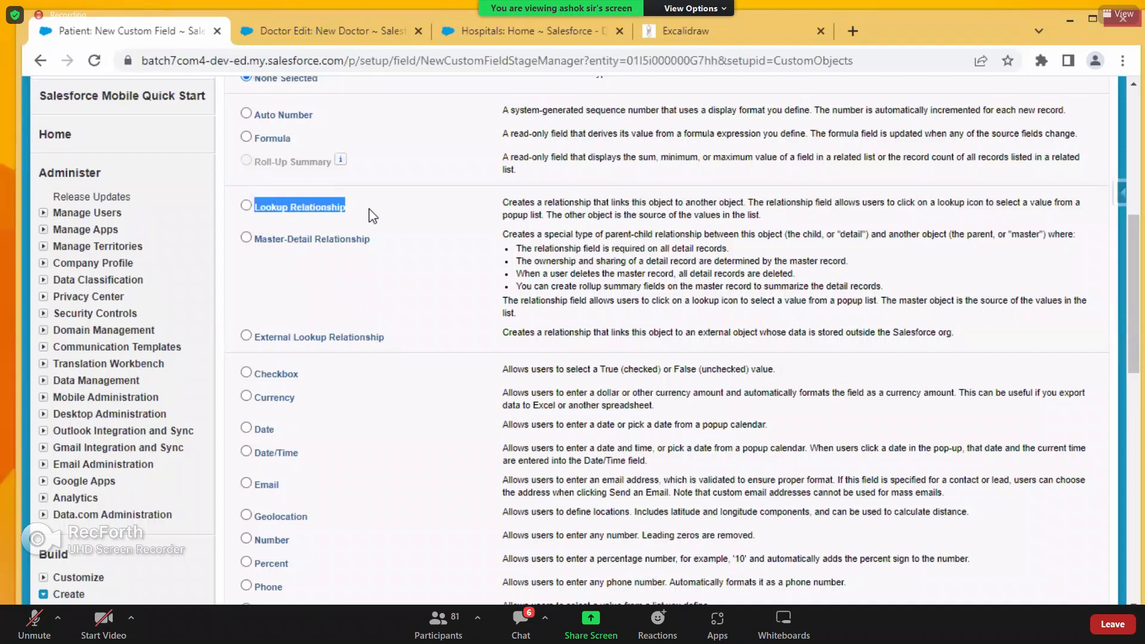
click(246, 205)
scroll(624, 306, down, 4)
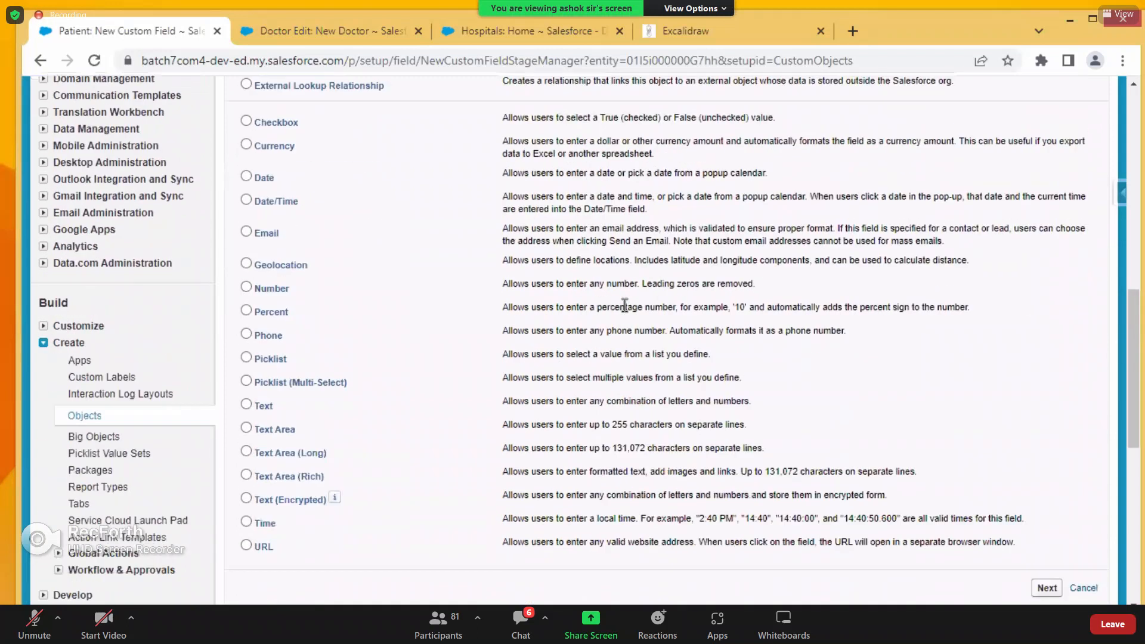
click(1046, 588)
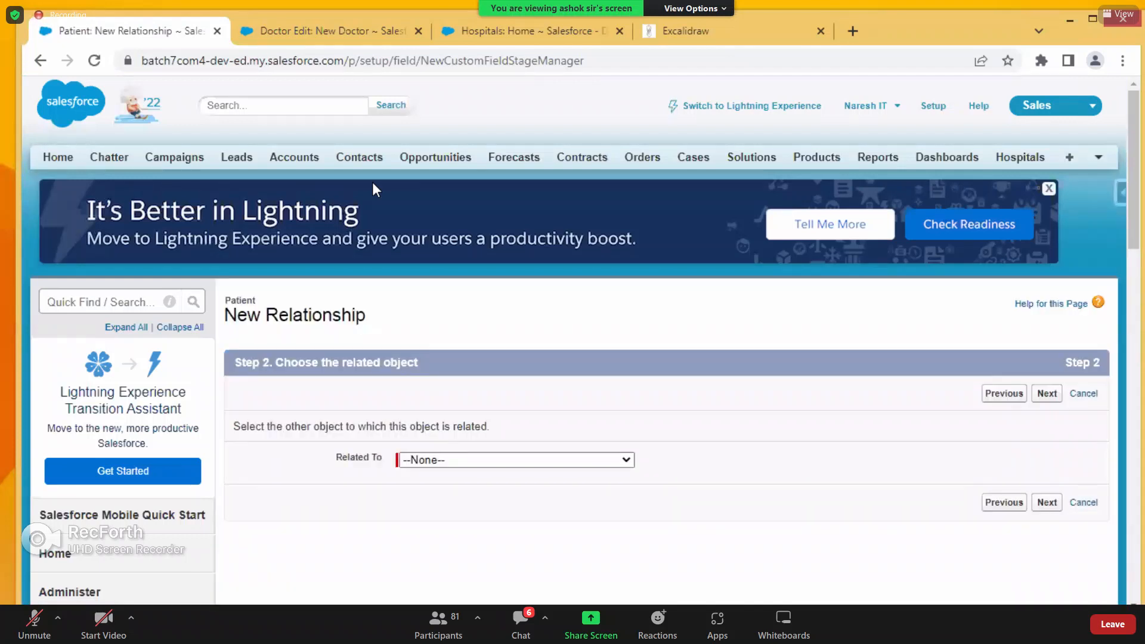
- Relate the Patient lookup field to the Hospital object and continue to the label and name settings
scroll(461, 322, down, 5)
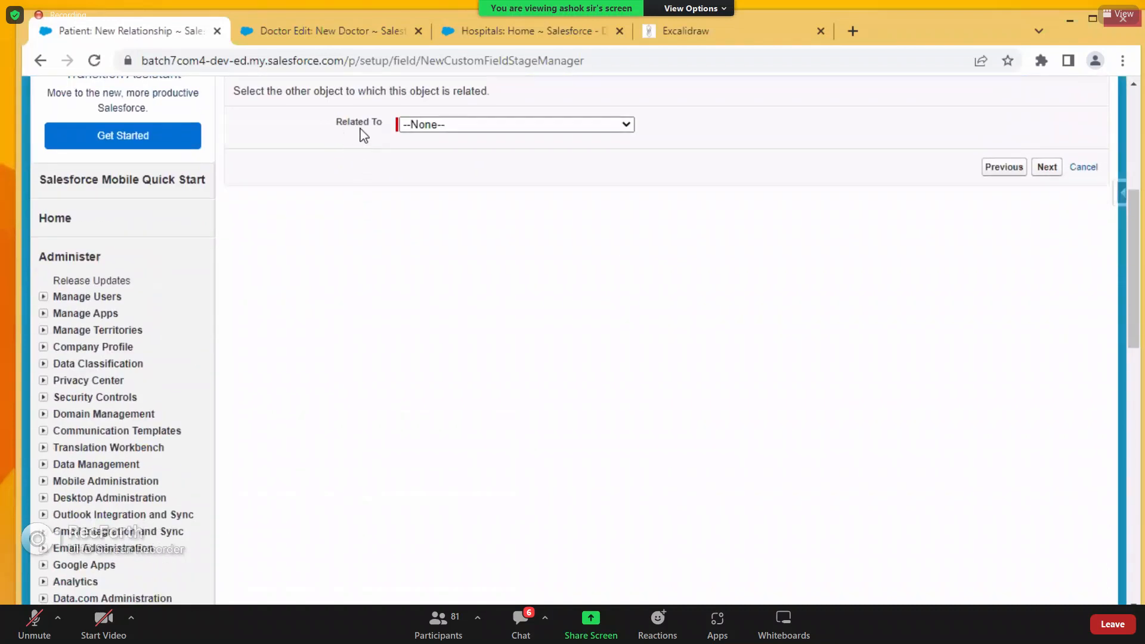
click(418, 124)
scroll(458, 352, down, 12)
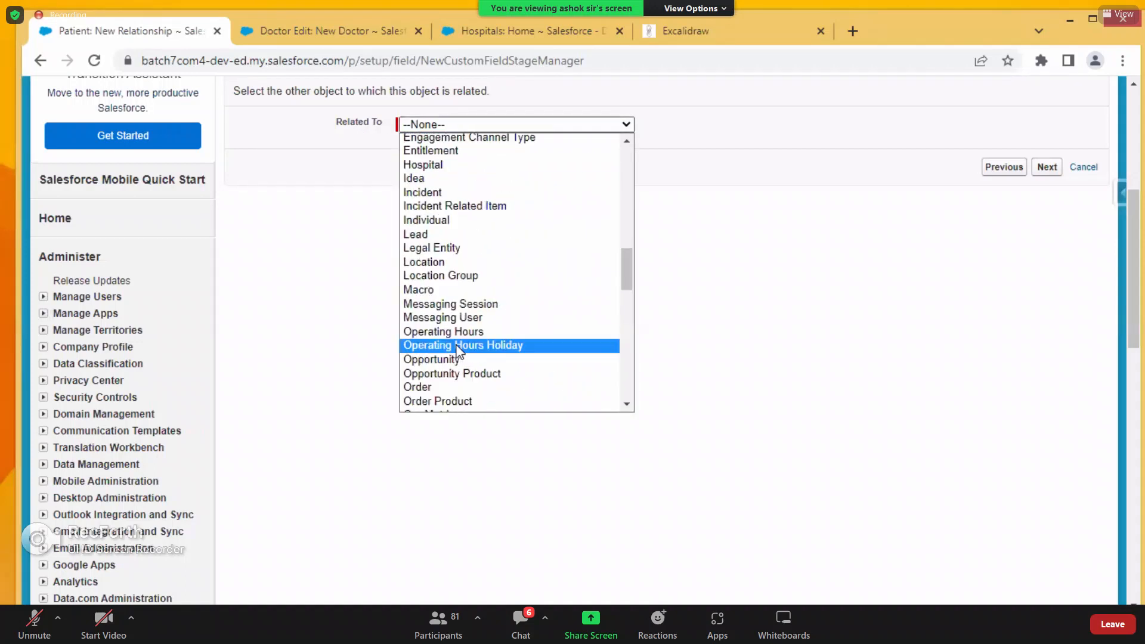
scroll(458, 352, down, 1)
scroll(458, 351, up, 5)
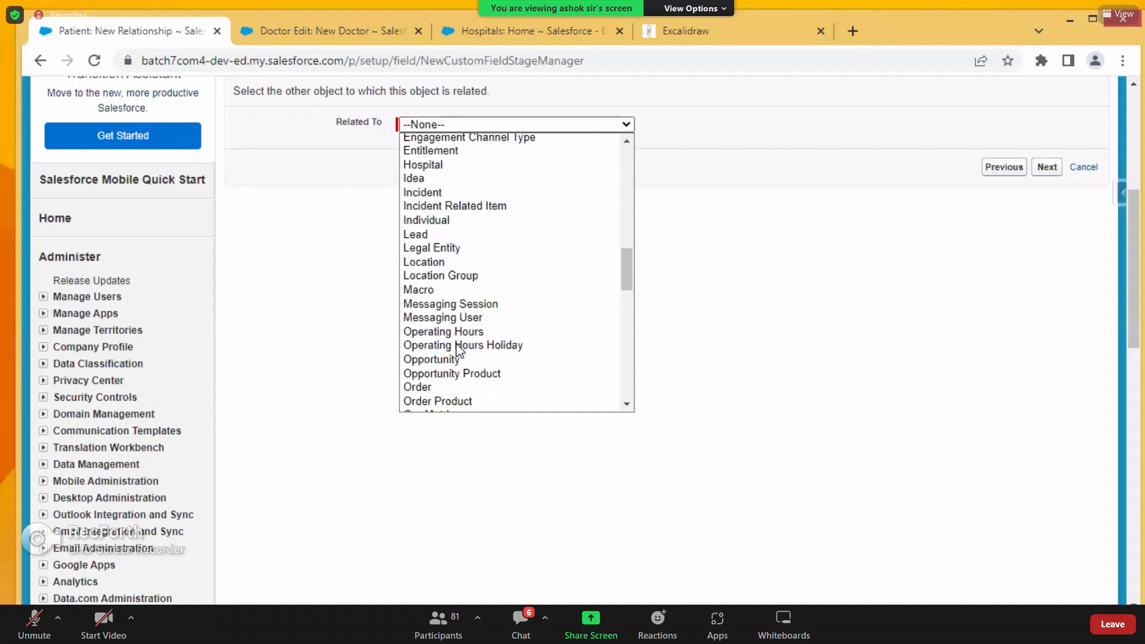
click(423, 165)
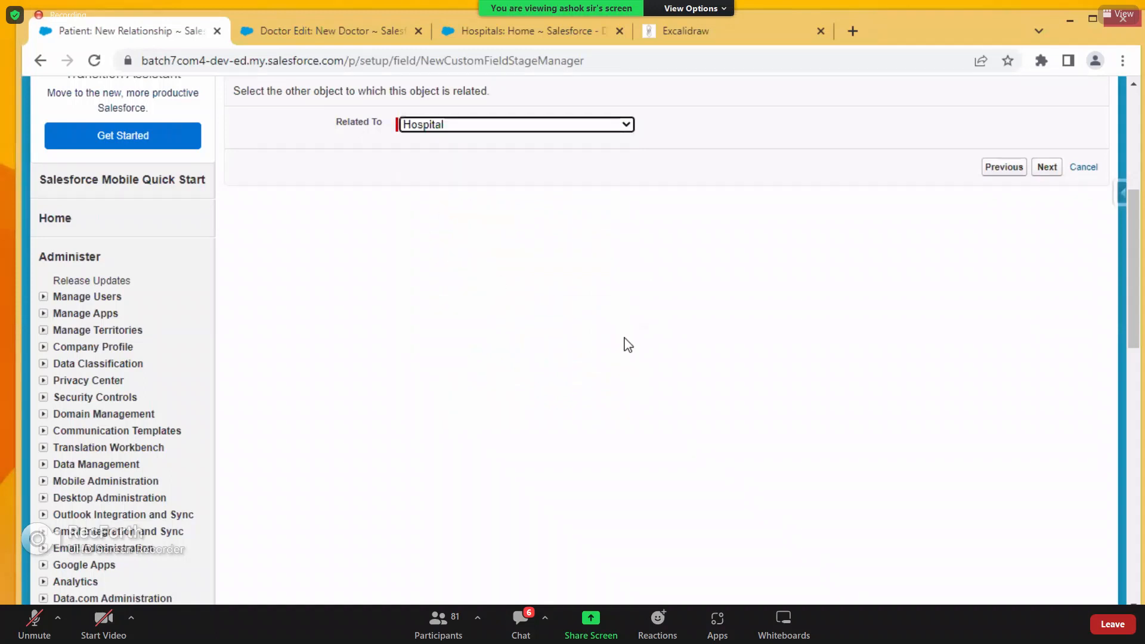
click(1048, 176)
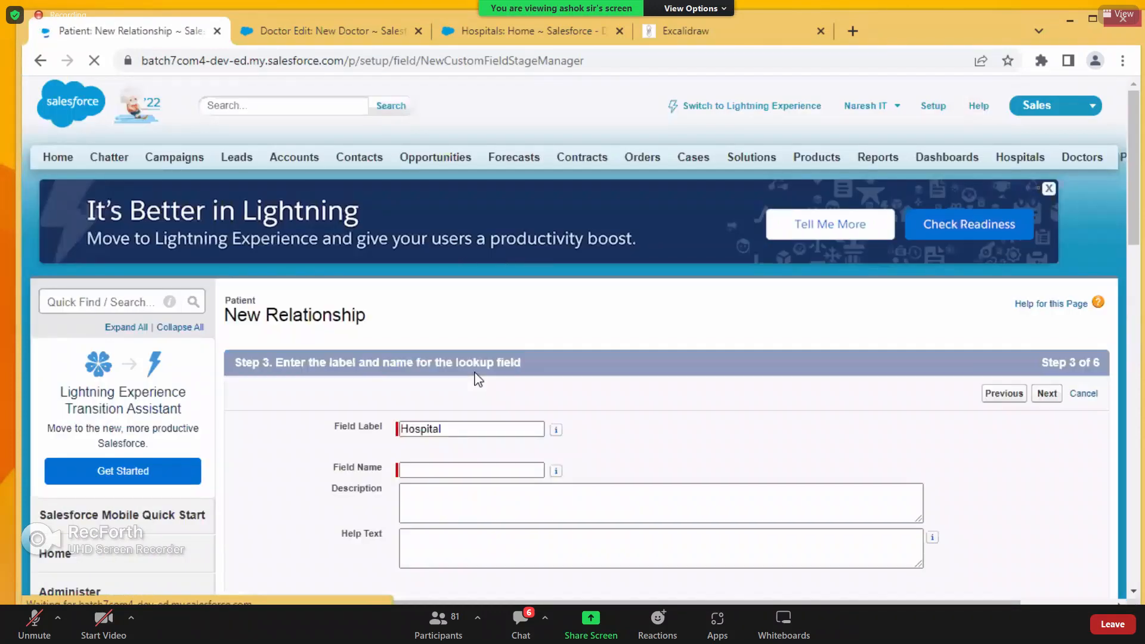
- Fill in the lookup's field name as Hospital from its label and review the Child Relationship Name setting
scroll(477, 376, down, 3)
click(446, 261)
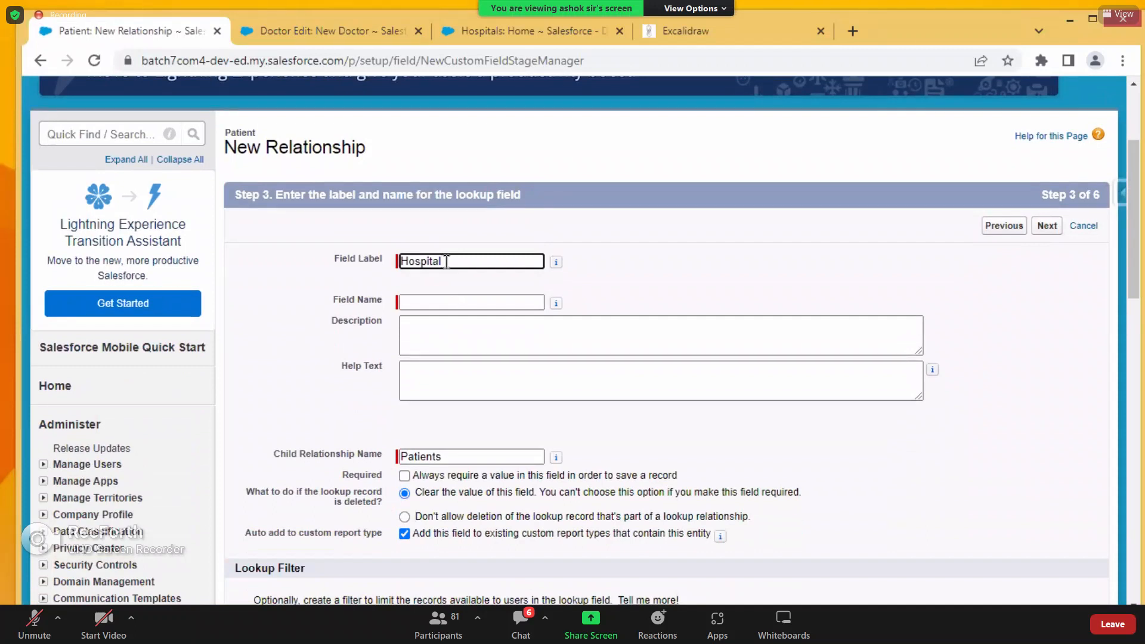
key(Tab)
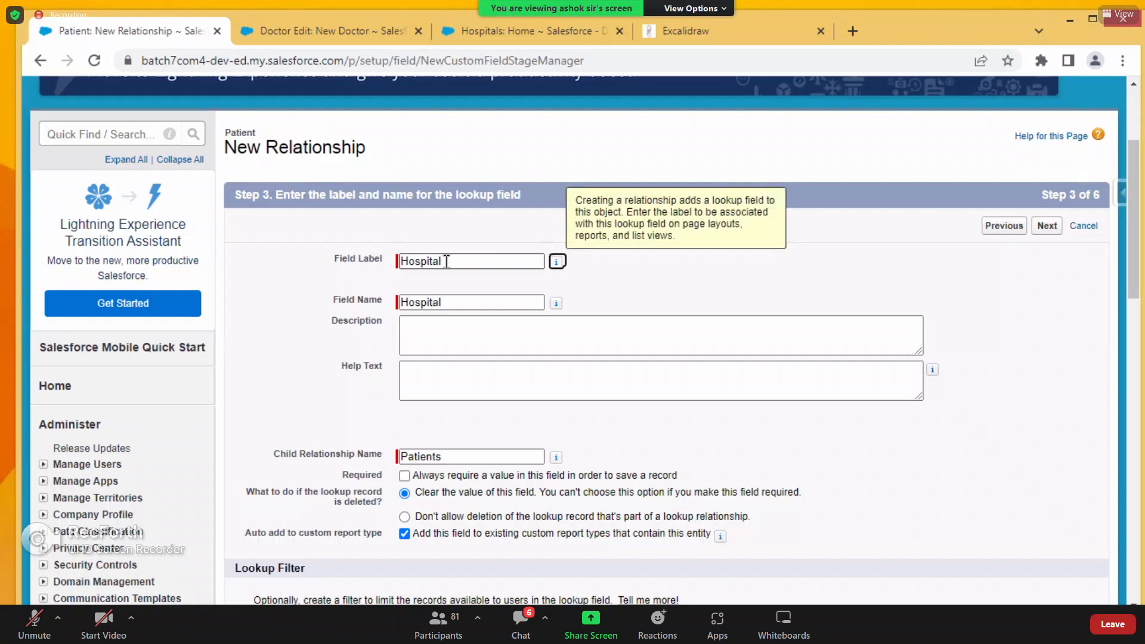
scroll(393, 216, down, 2)
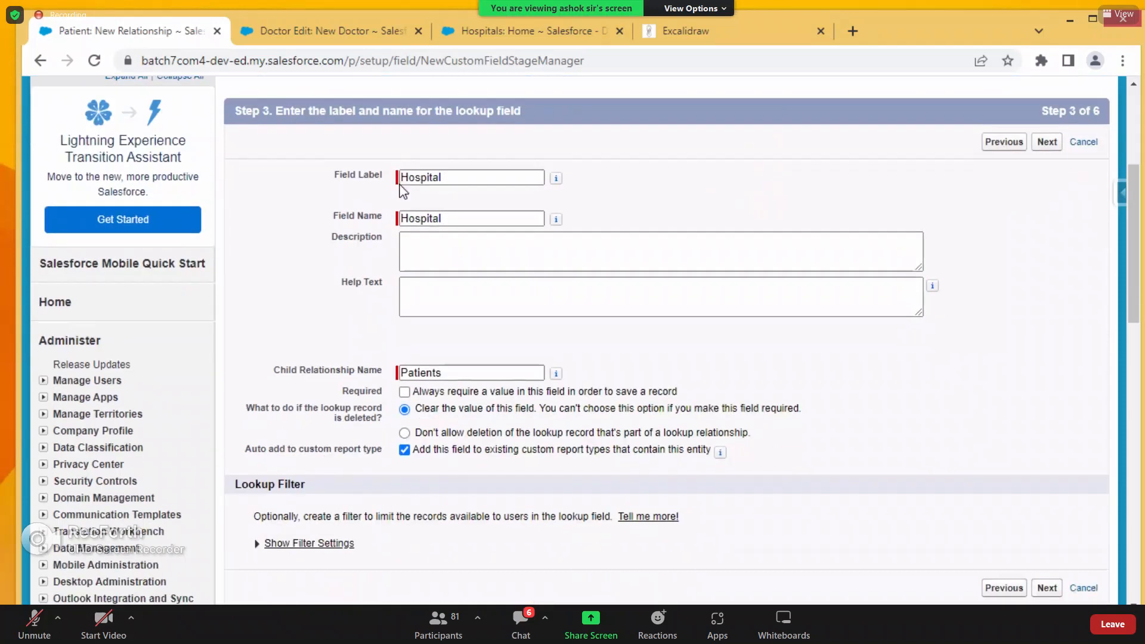
drag(273, 370, 426, 369)
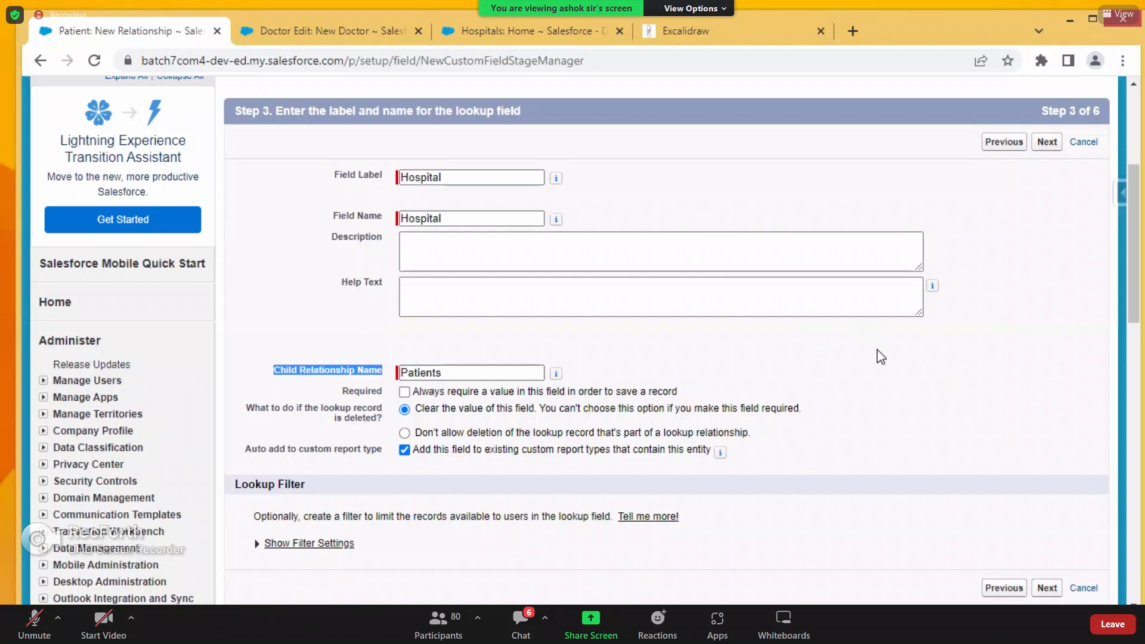
- Make the Hospital lookup field visible to all profiles, keep it on the Patient Layout, and continue to the related list settings
scroll(954, 325, up, 3)
click(1046, 310)
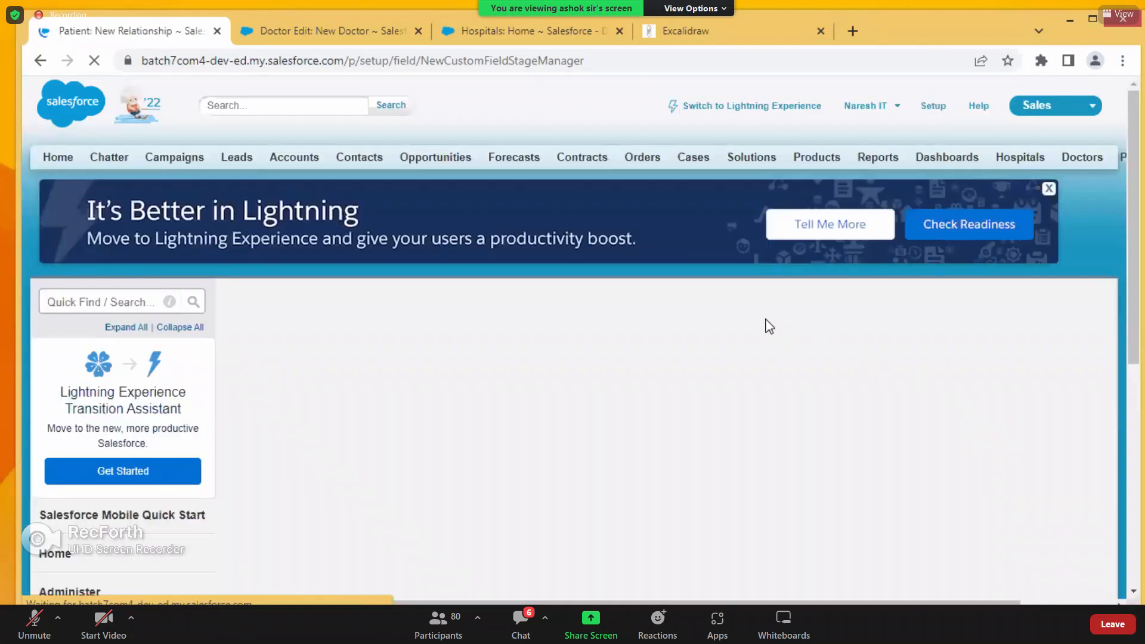
scroll(764, 324, down, 3)
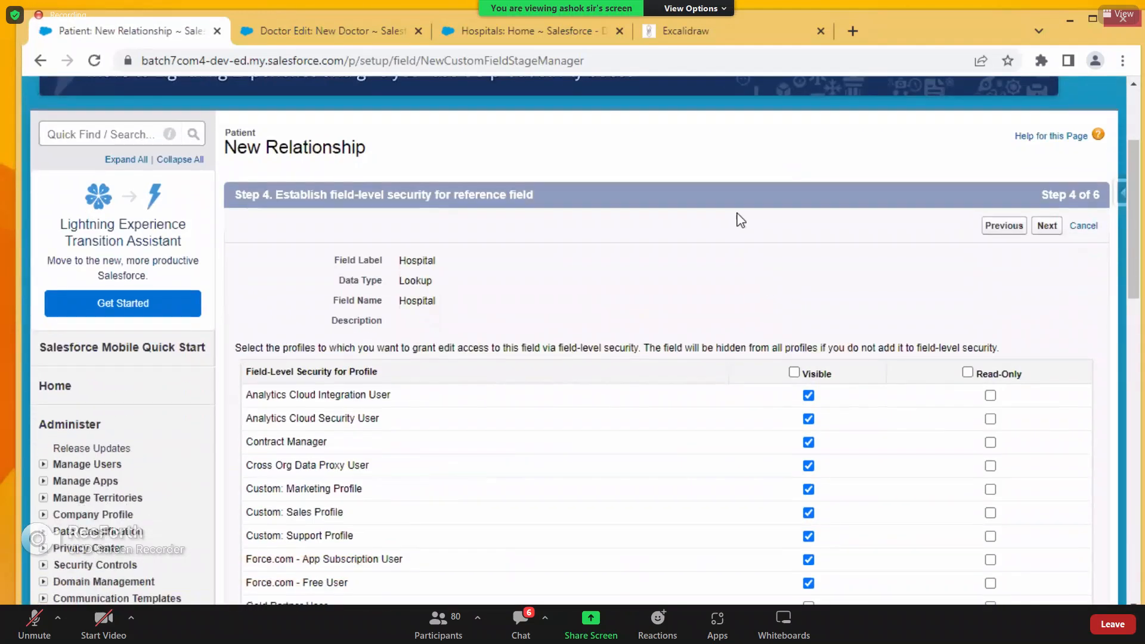
scroll(682, 229, down, 2)
double_click(428, 196)
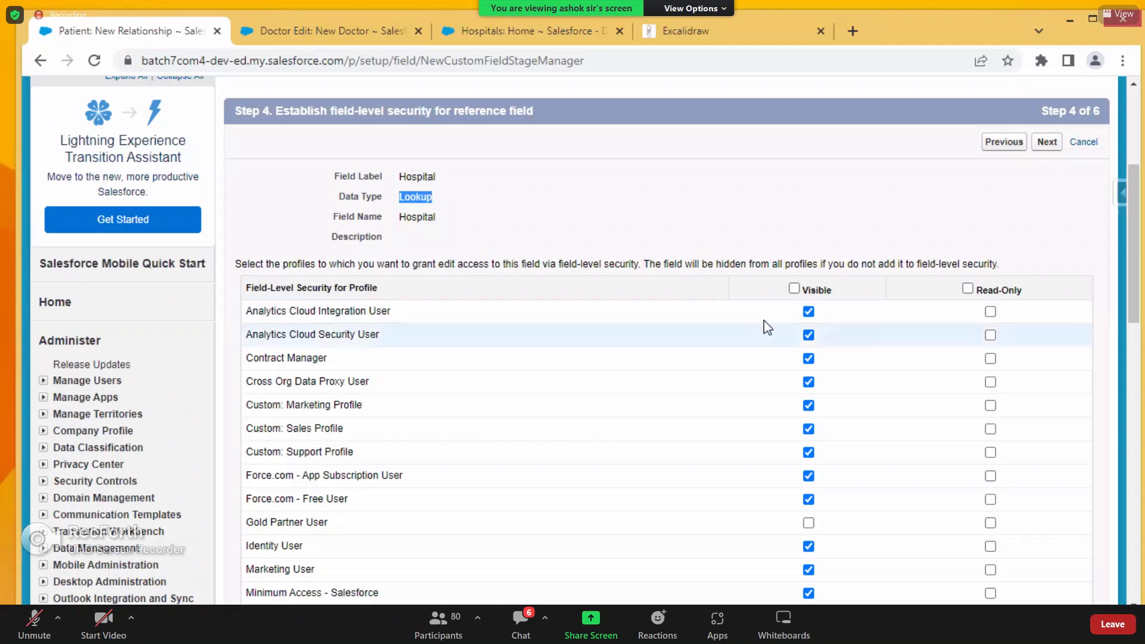
click(793, 288)
click(1047, 142)
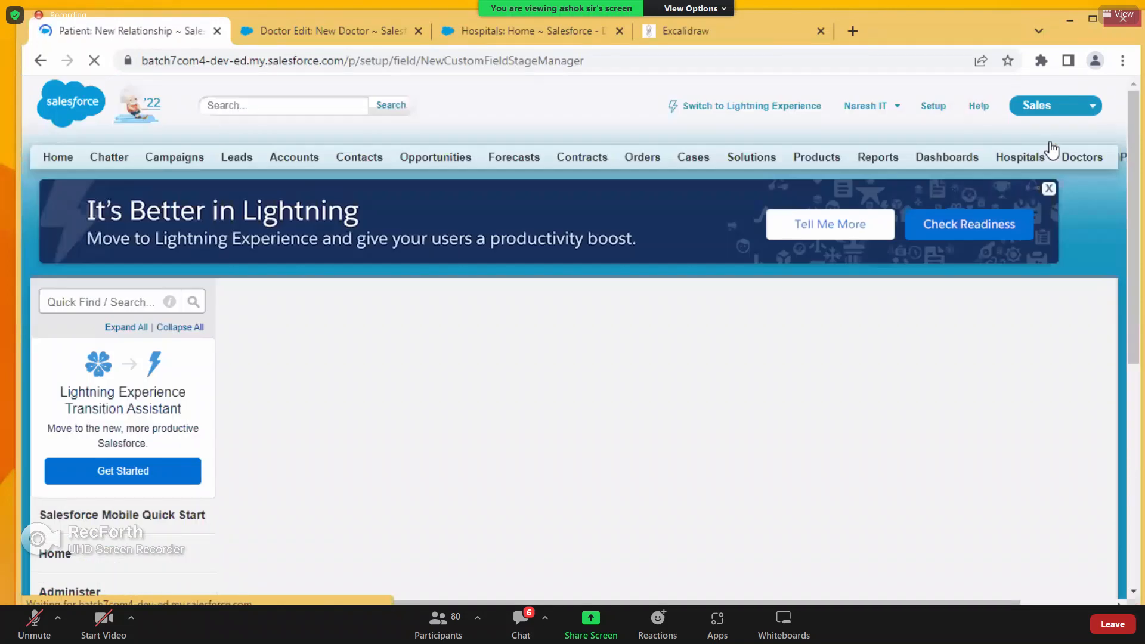
scroll(636, 289, down, 3)
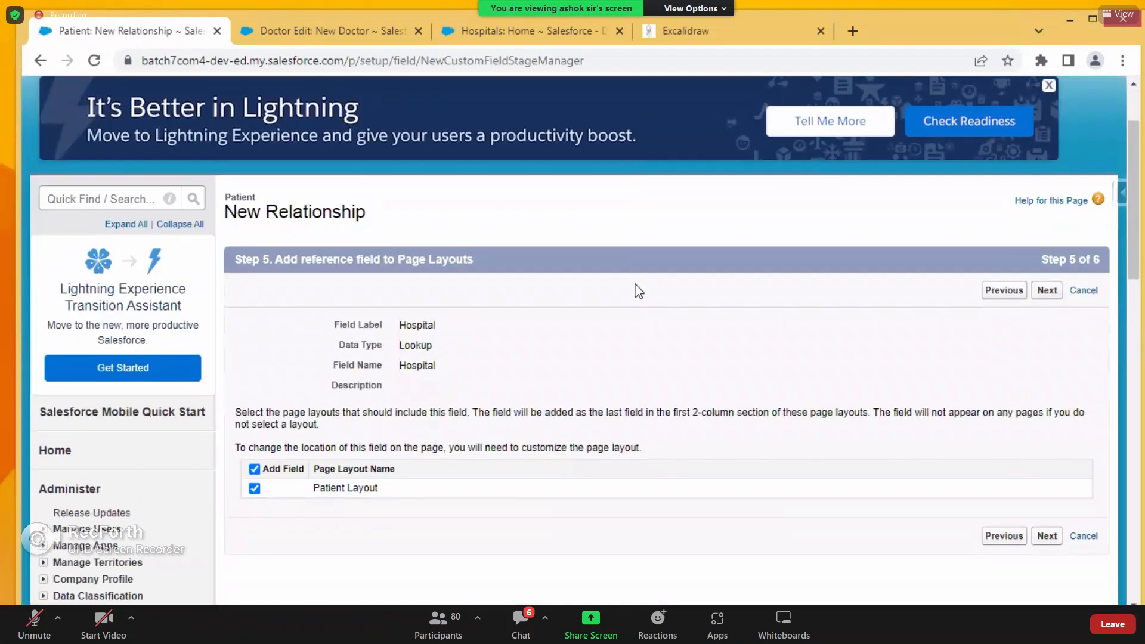
click(1047, 226)
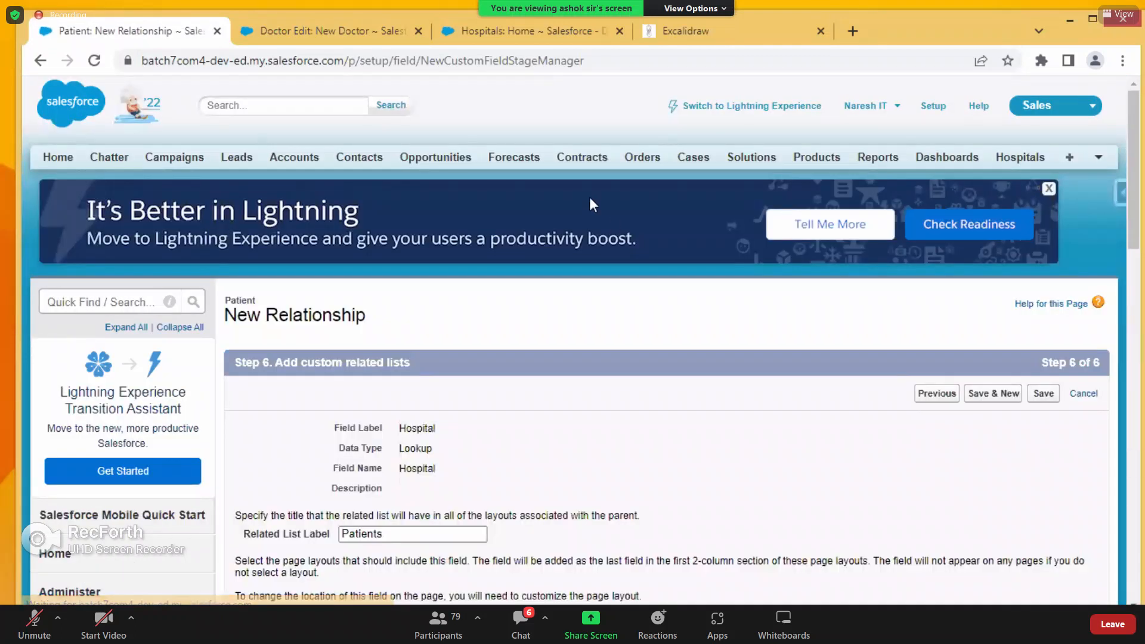
- Review the Hospital lookup's field label, data type, field name and related list label before saving
scroll(589, 197, down, 3)
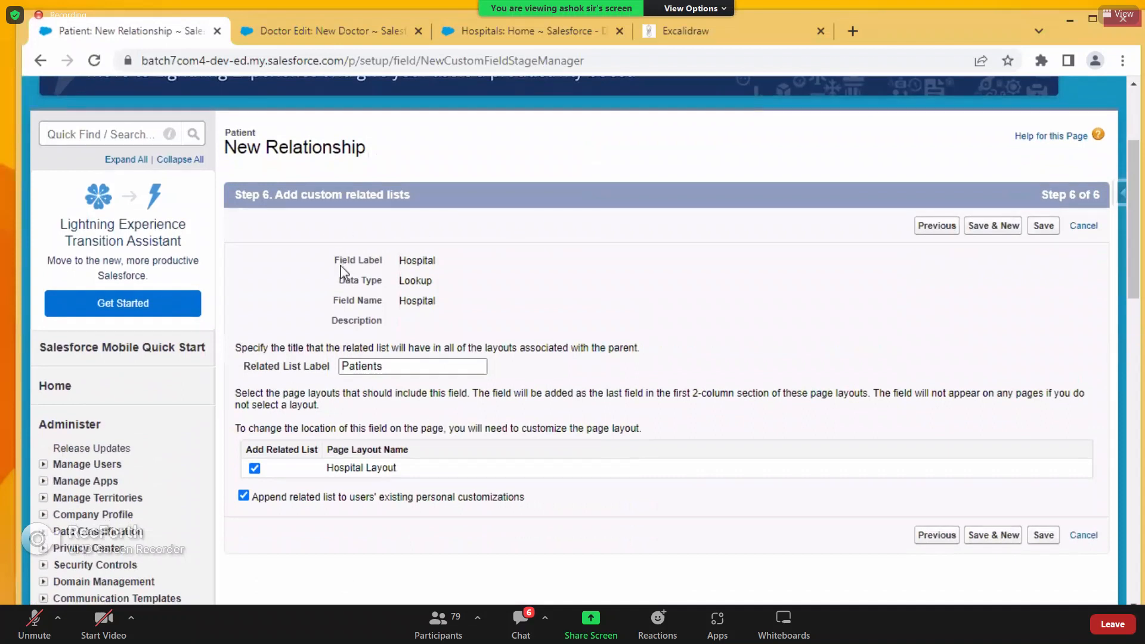
drag(334, 261, 382, 280)
double_click(417, 261)
click(424, 282)
double_click(424, 282)
drag(337, 301, 386, 301)
click(405, 302)
double_click(405, 302)
drag(245, 366, 329, 375)
double_click(361, 366)
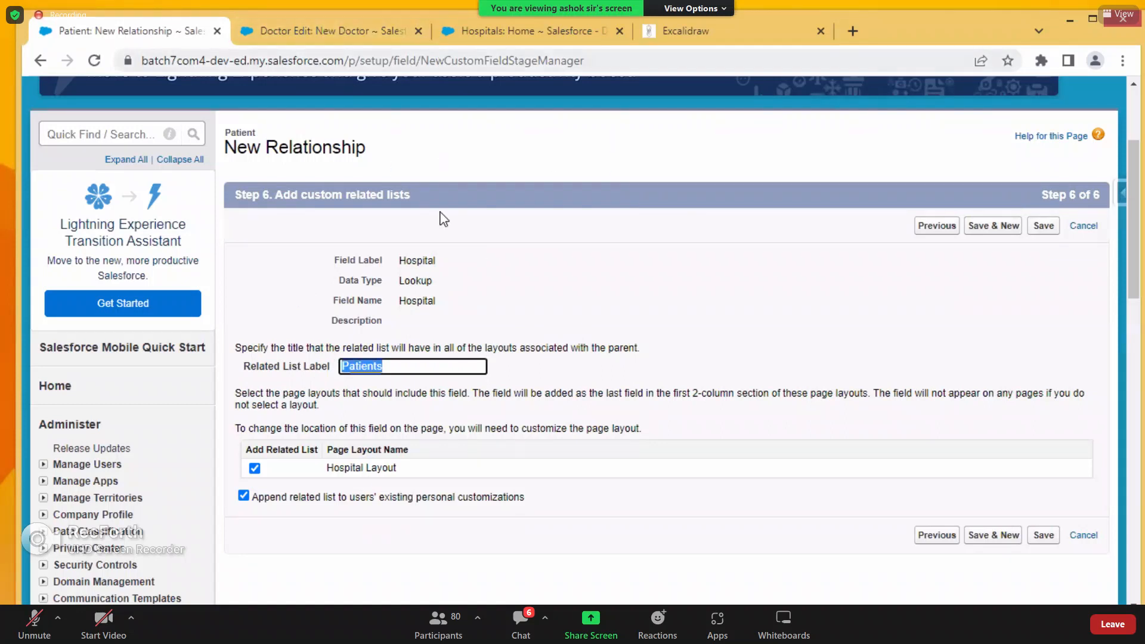
- Check the Apollo Hospitals record's detail page for related lists, and return to the new relationship setup
click(517, 35)
click(303, 335)
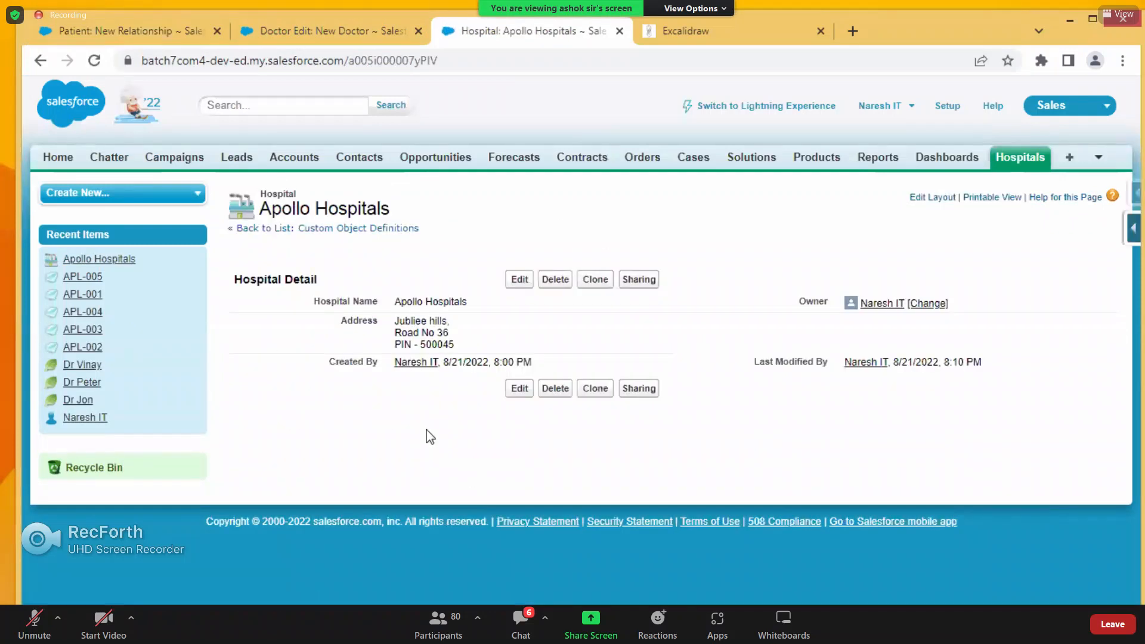
click(181, 35)
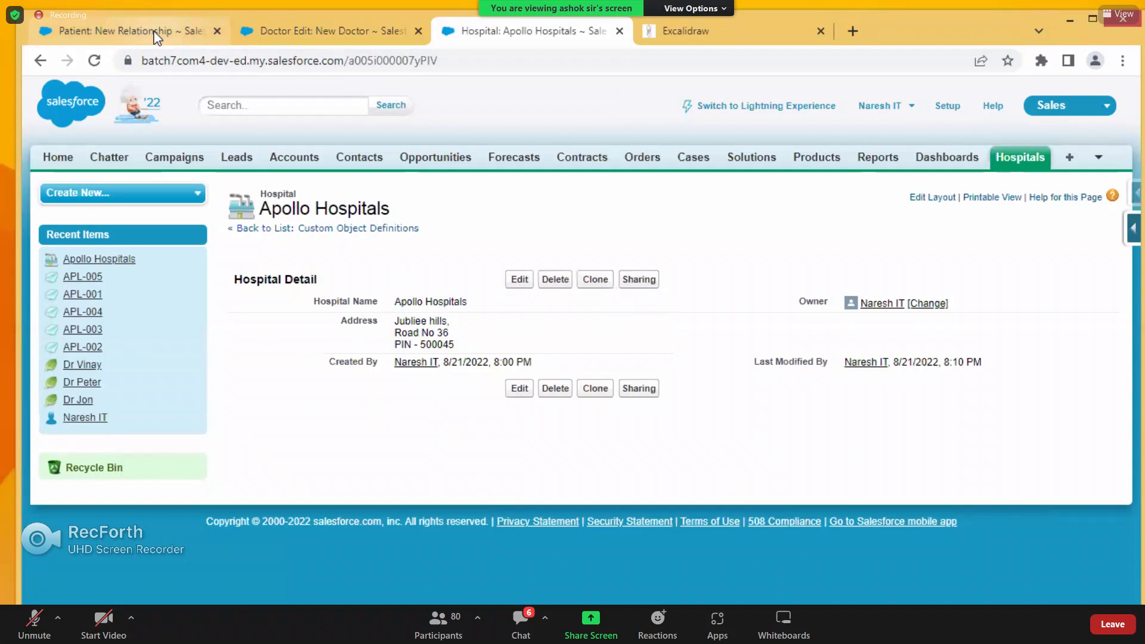
- Save the Hospital lookup field and examine its API name and data type among the Patient object's custom fields
click(1043, 225)
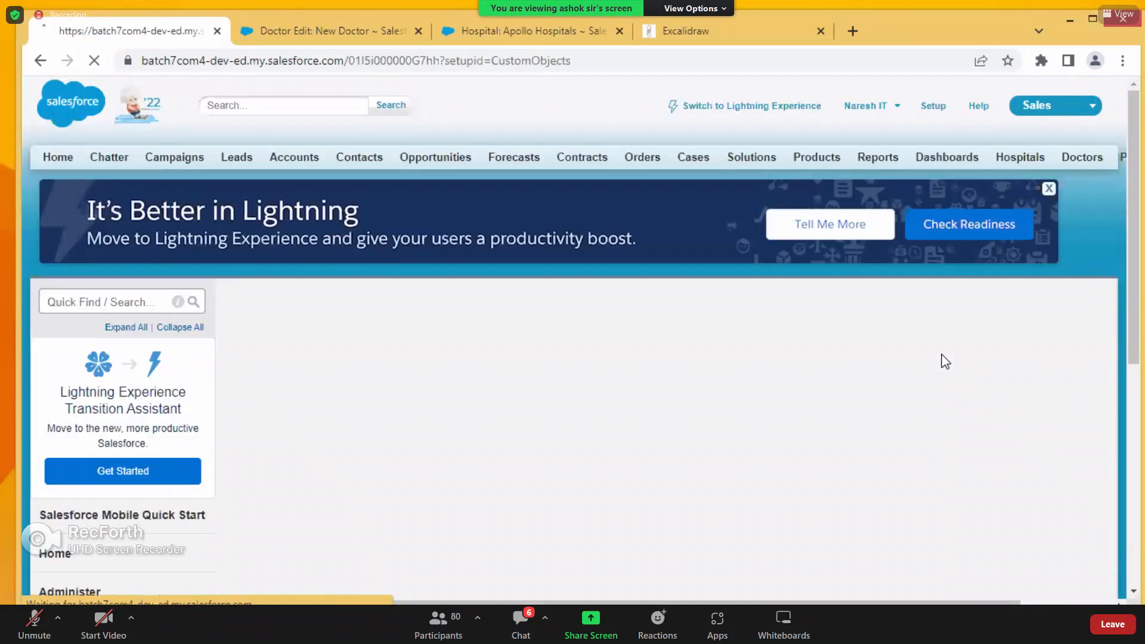
scroll(620, 405, down, 7)
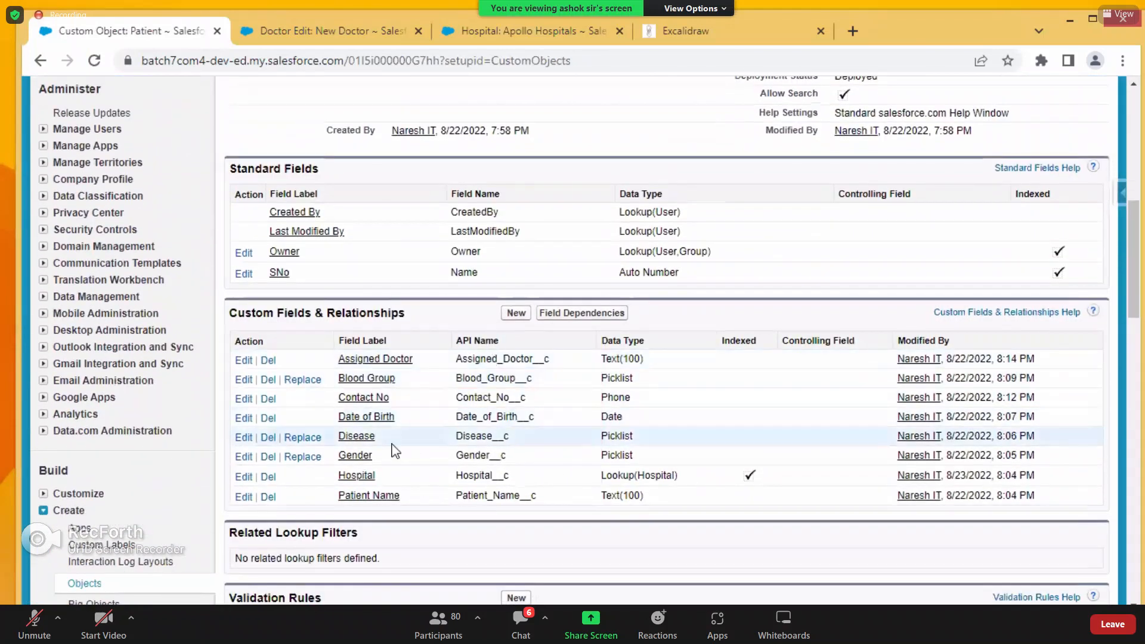
drag(518, 482, 458, 483)
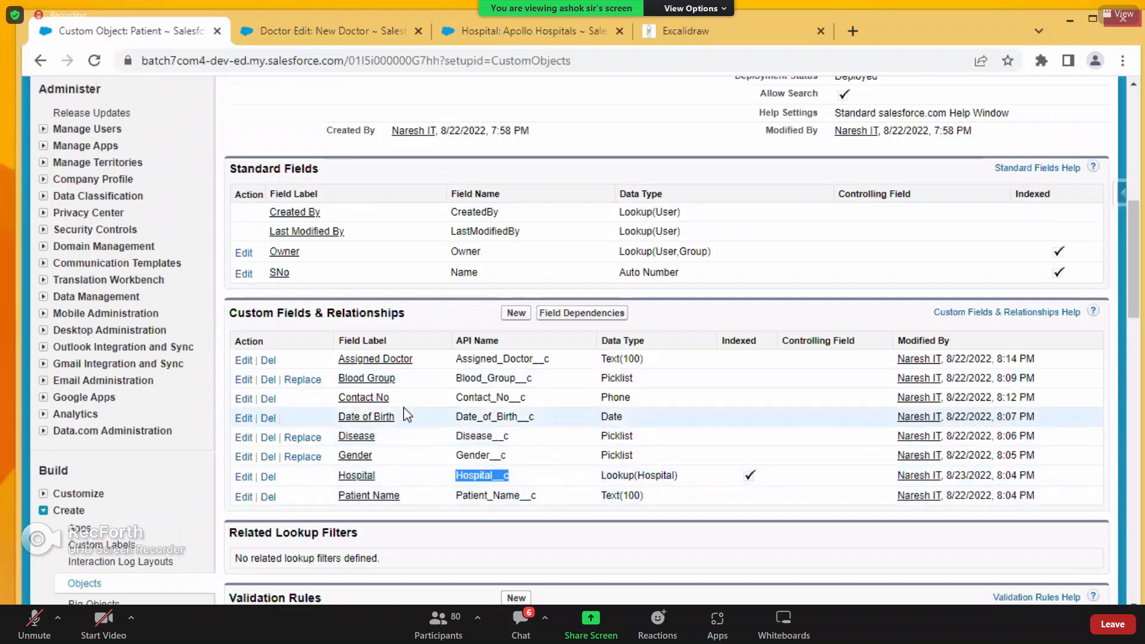
drag(687, 477, 605, 479)
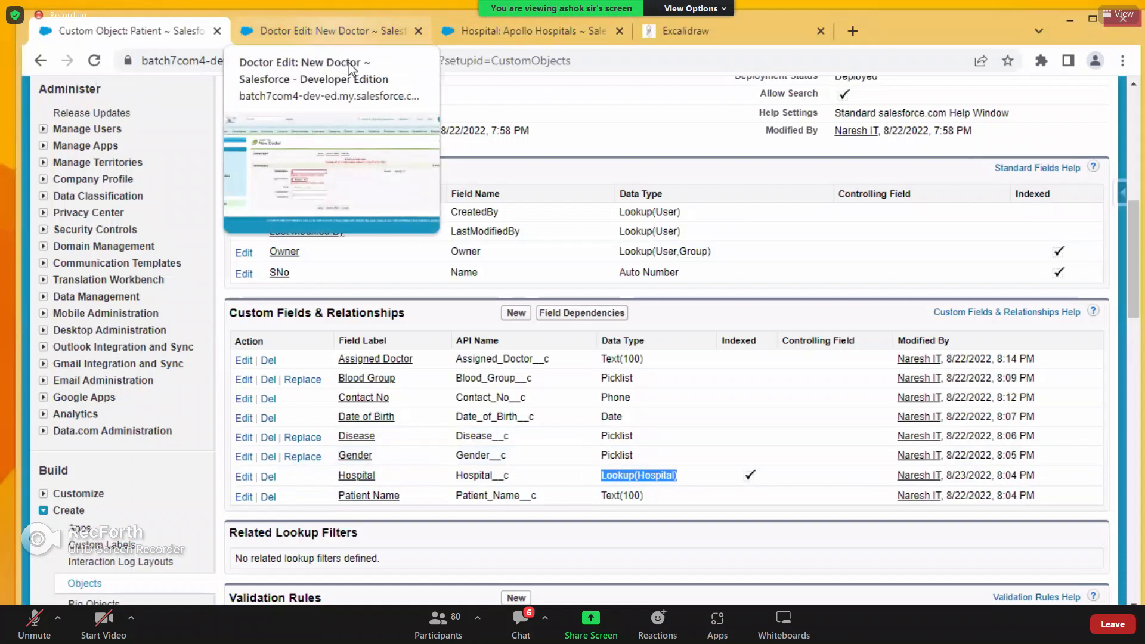
- Open the Patients tab in a new browser tab and start a new patient record
scroll(467, 304, up, 10)
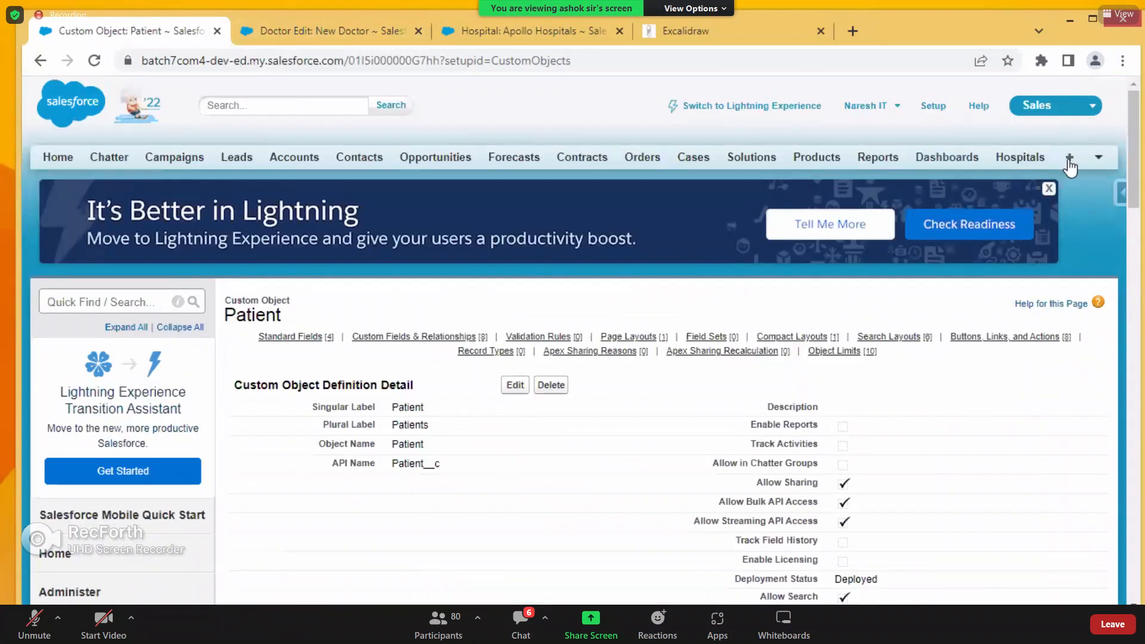
click(1097, 160)
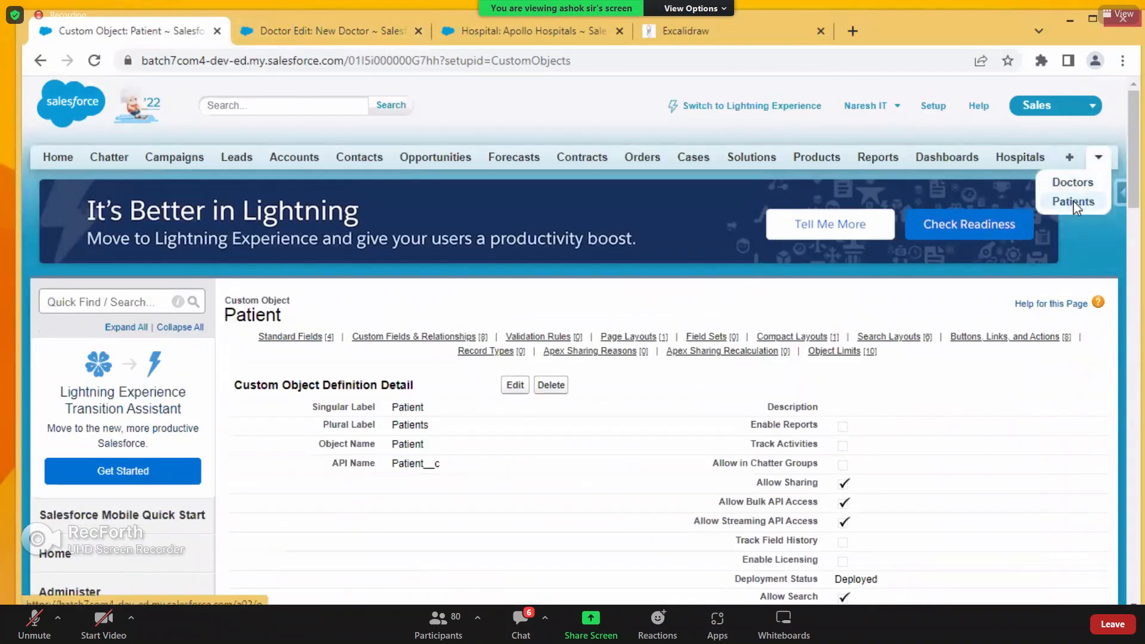
right_click(1071, 200)
click(1043, 214)
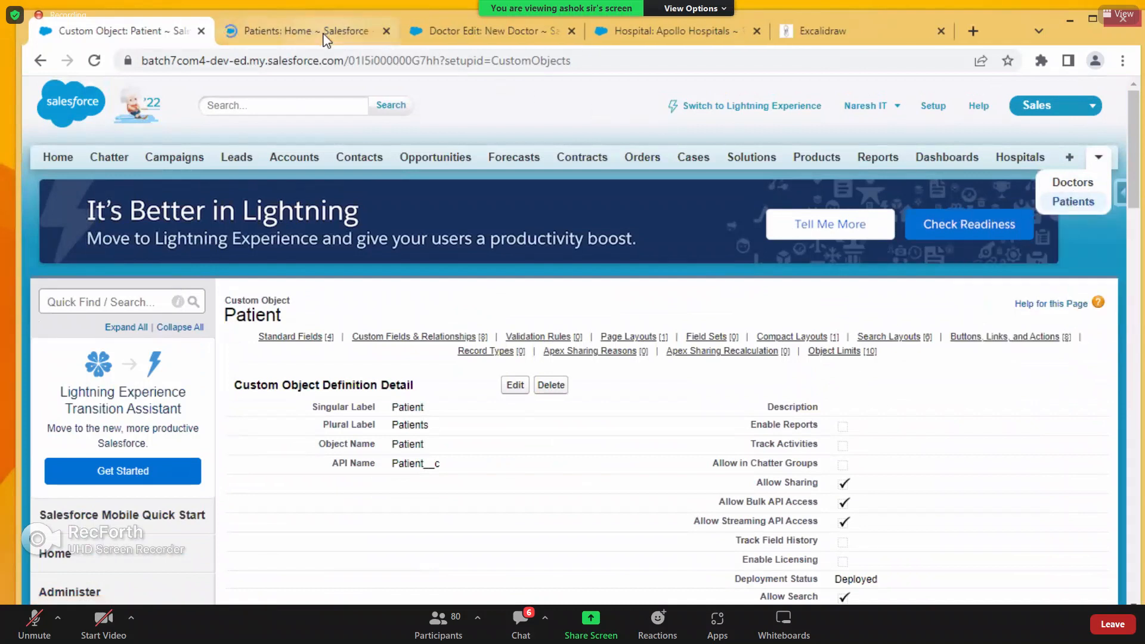
click(325, 35)
click(515, 285)
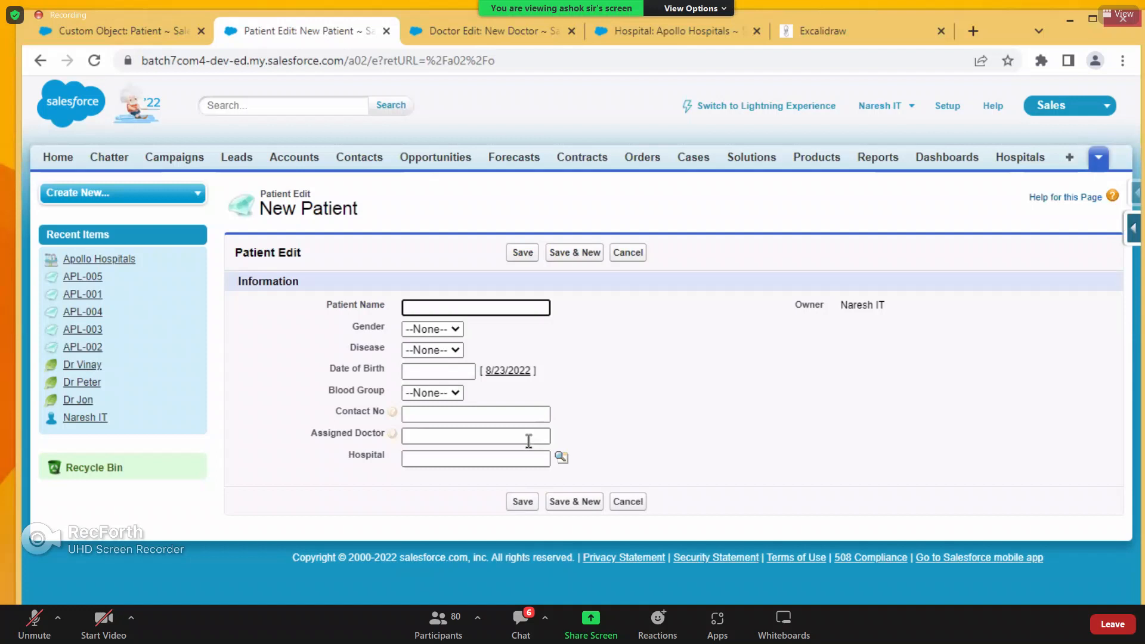
- Choose Apollo Hospitals for the new patient's Hospital field through its lookup window
drag(345, 460, 398, 460)
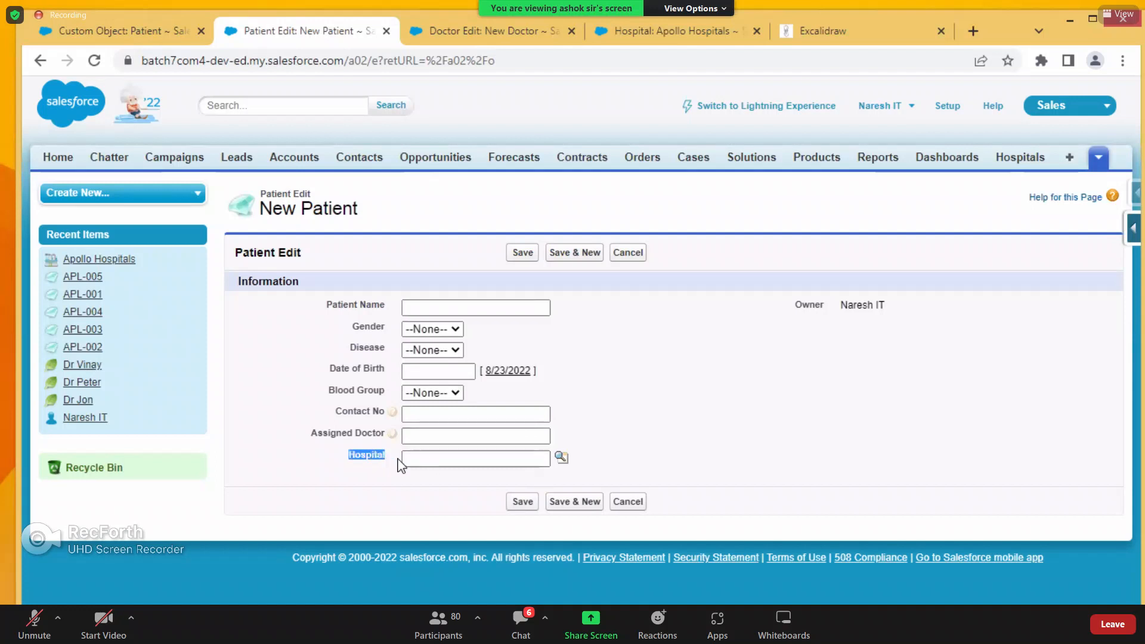
click(561, 459)
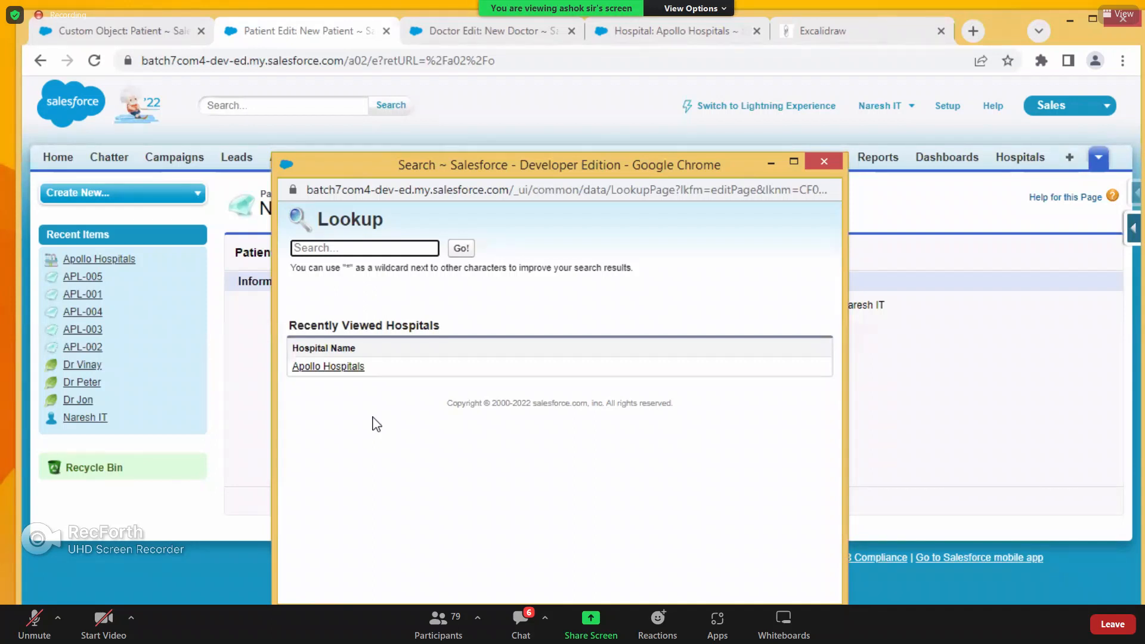
click(341, 366)
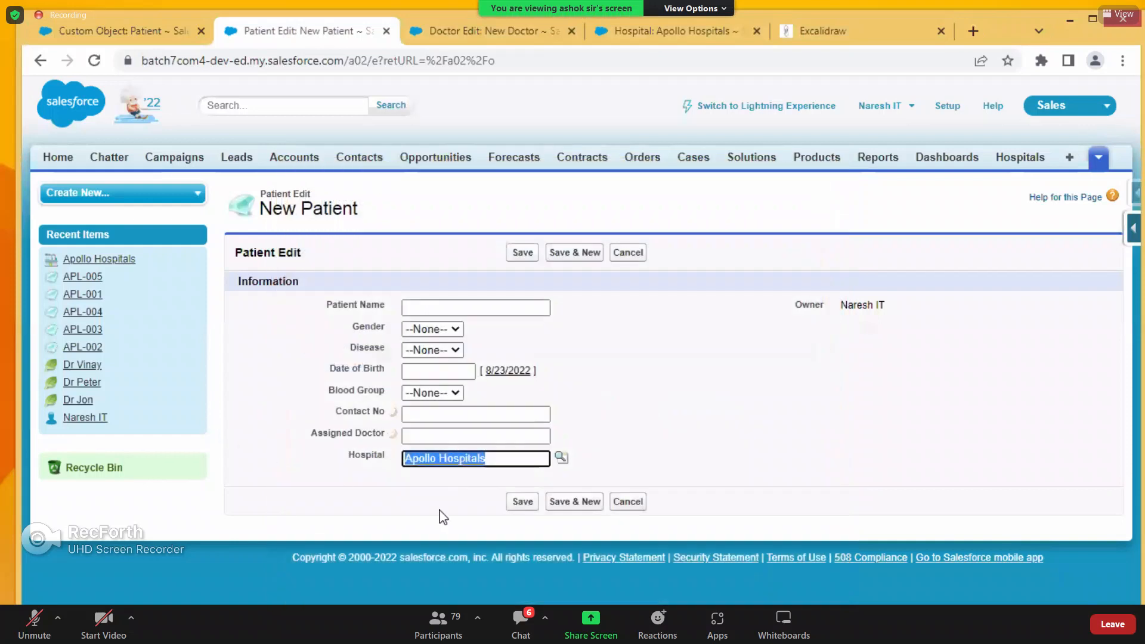
click(604, 442)
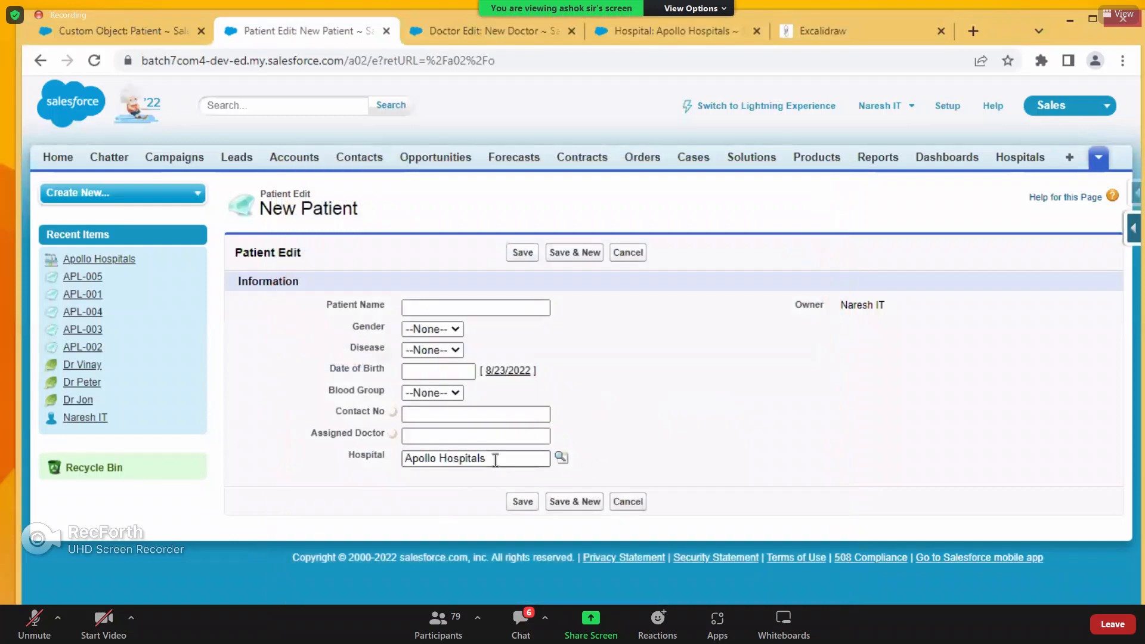
drag(496, 461, 361, 470)
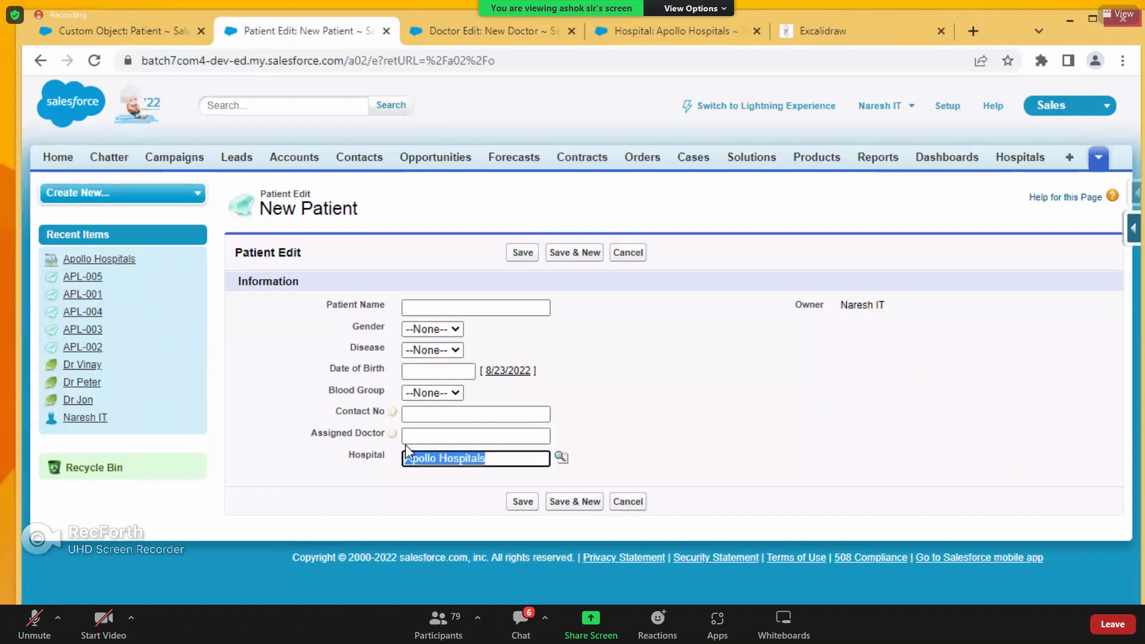
- Enter the patient's name, and set Gender to Male and Disease to Cardio
click(424, 305)
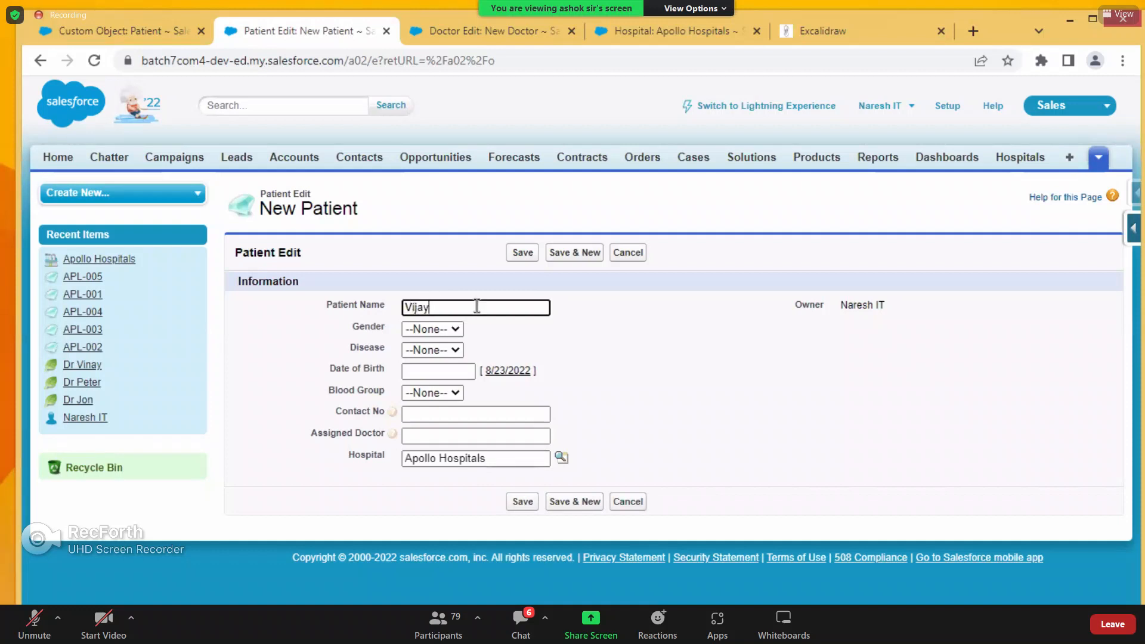
click(454, 330)
click(438, 358)
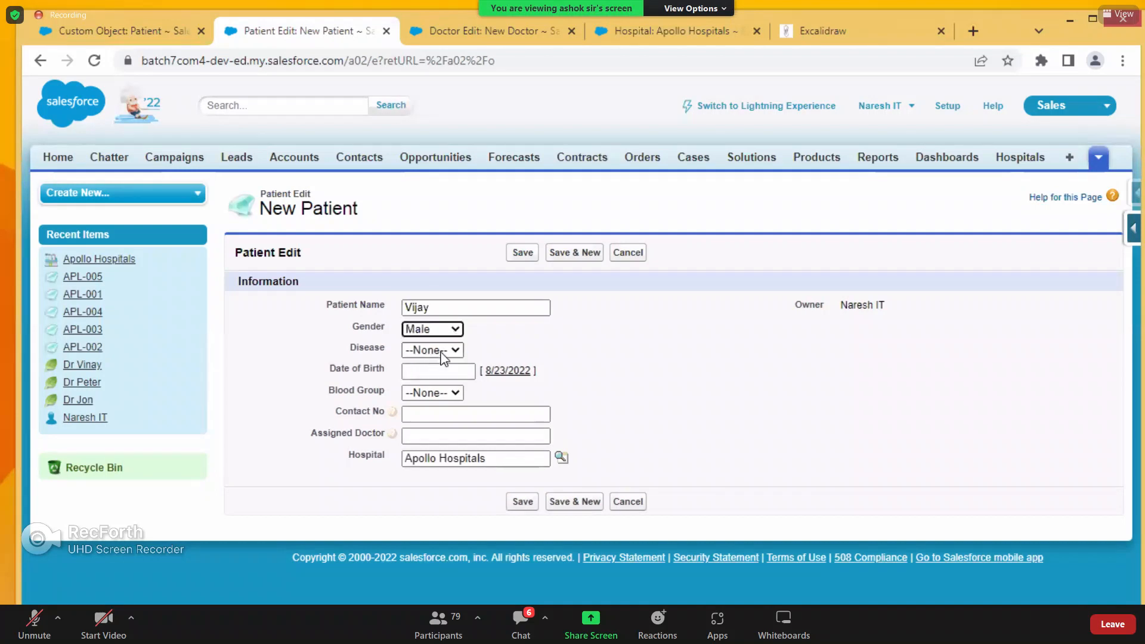
click(440, 350)
click(429, 393)
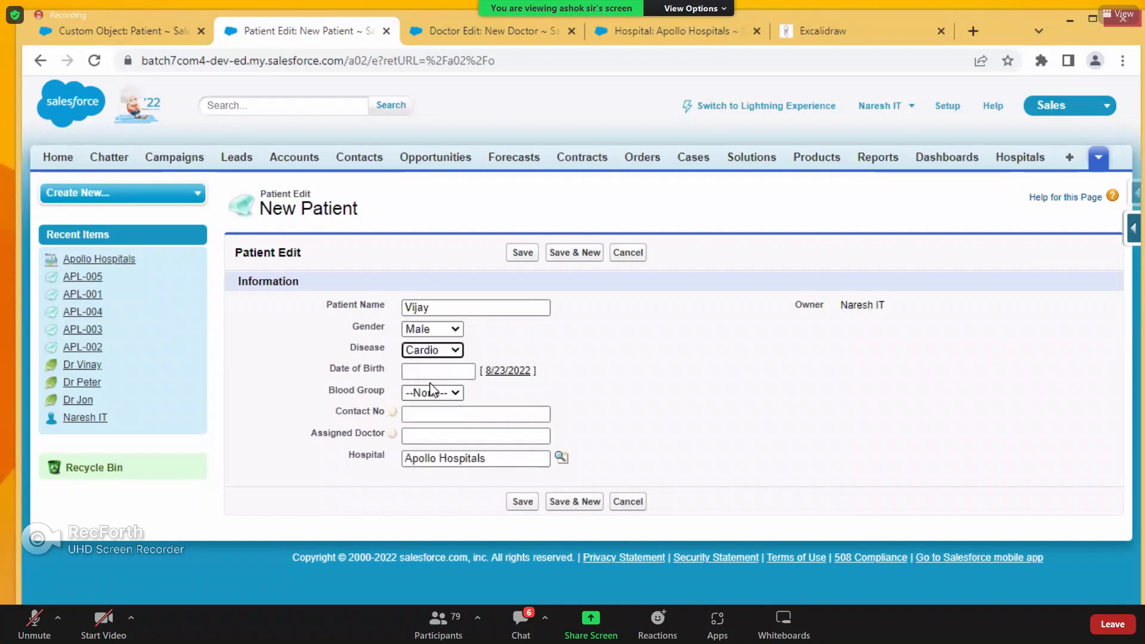
- Fill in the patient's date of birth from the calendar and correct its year
click(439, 372)
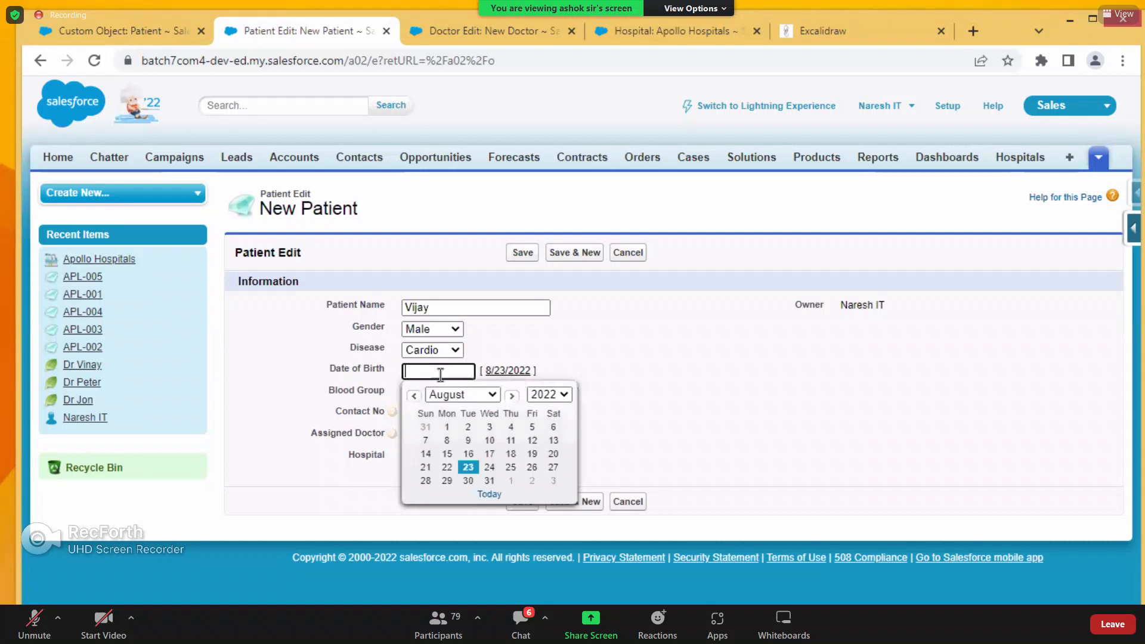
click(489, 440)
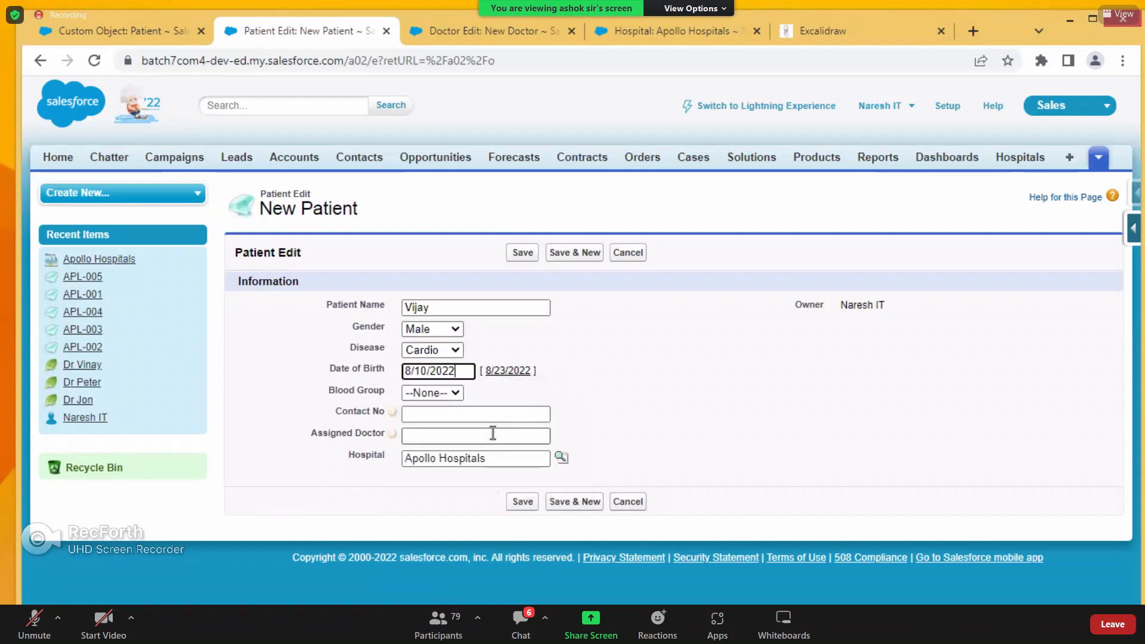
drag(460, 371, 435, 372)
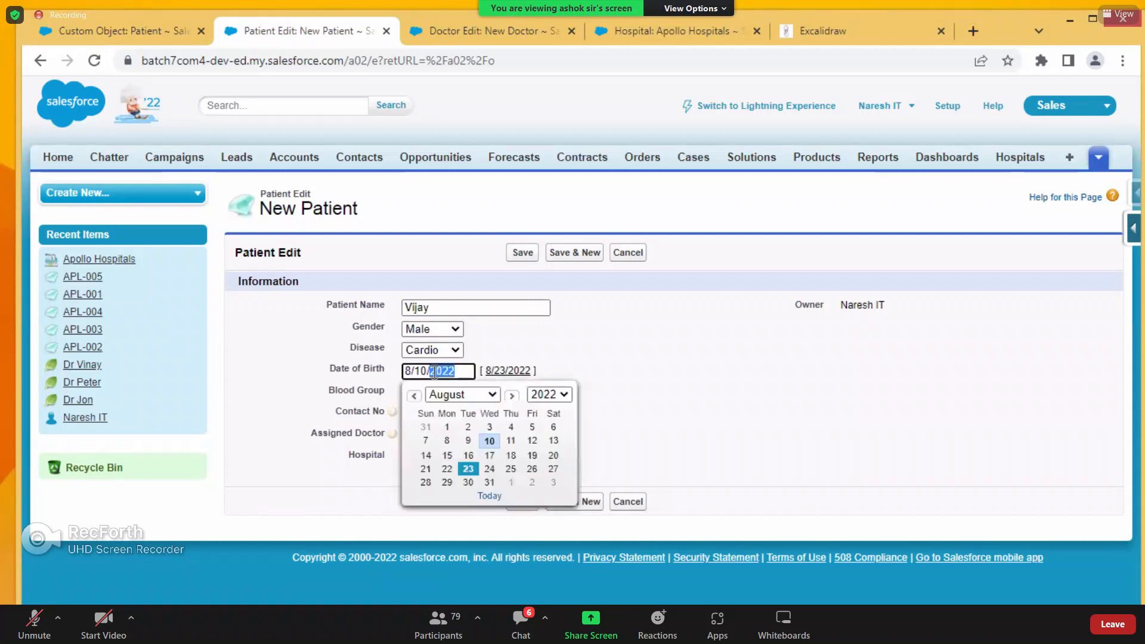
text(200-)
text(0)
click(558, 350)
- Set Blood Group to A+, and fill in the patient's contact number and the assigned doctor's name
click(444, 393)
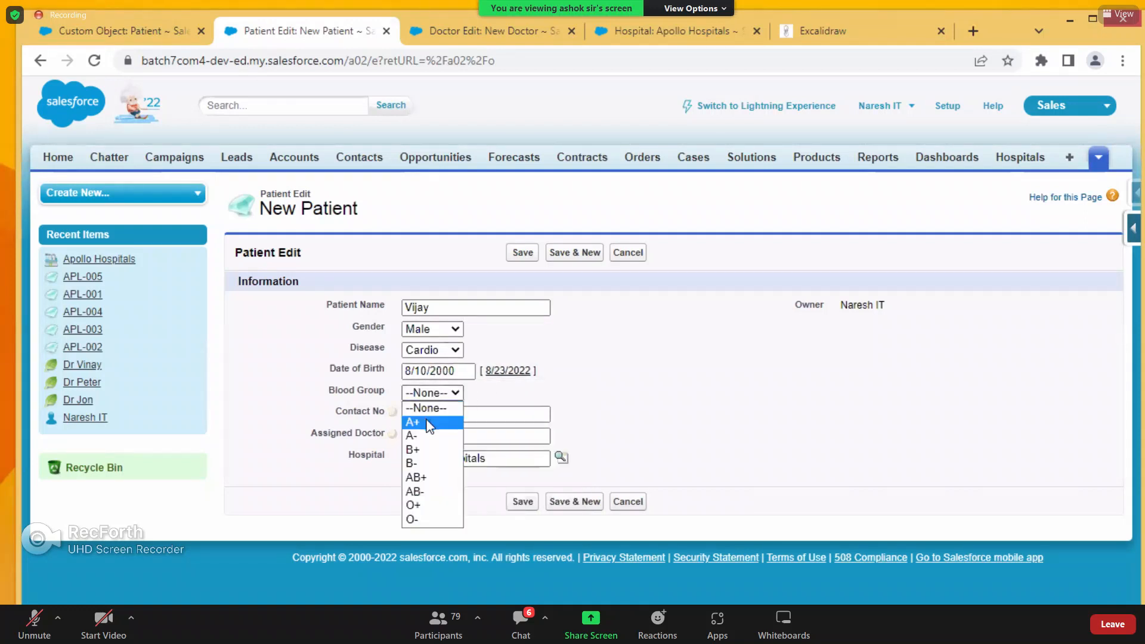
click(439, 421)
click(436, 413)
text(68768798)
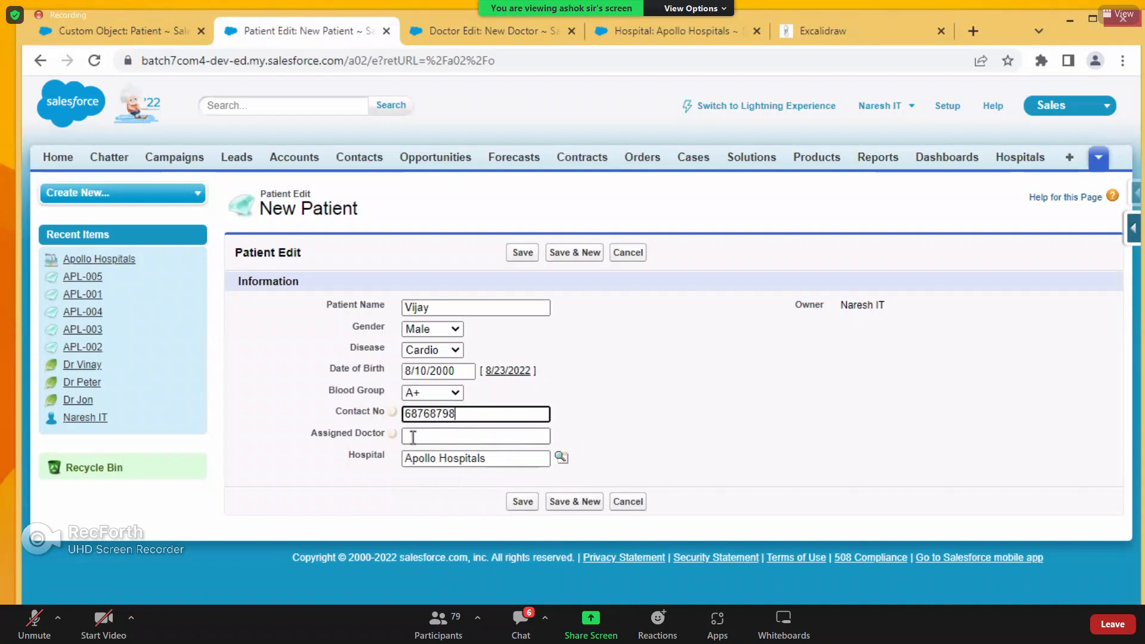
click(416, 438)
text(Dr Jon)
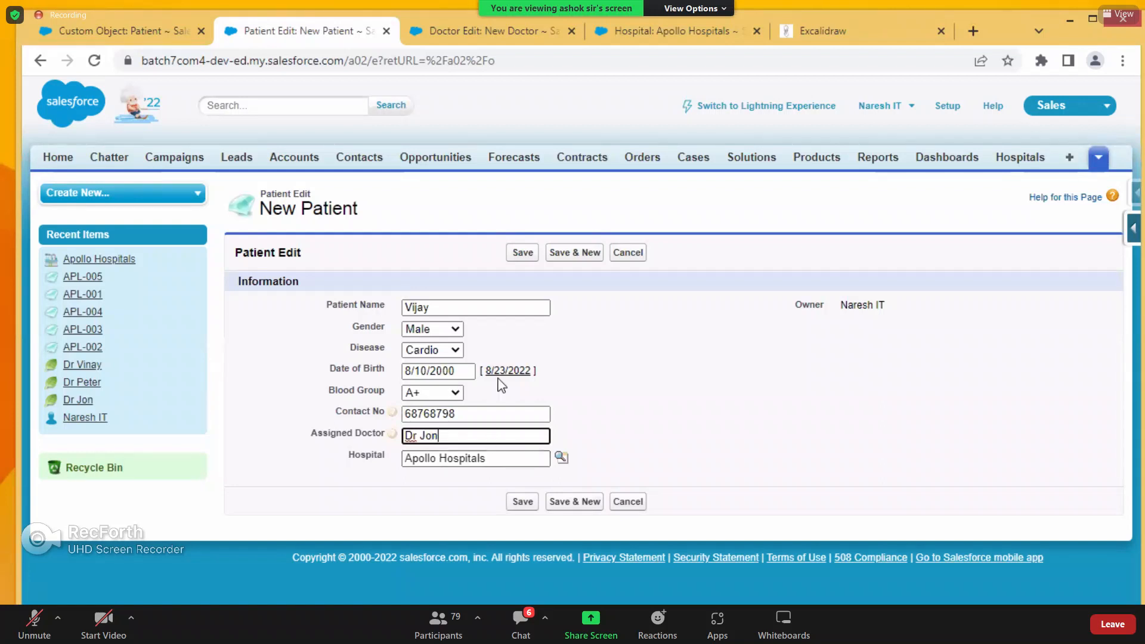
- Save the new patient record and check the Apollo Hospitals link in its Hospital field
click(522, 253)
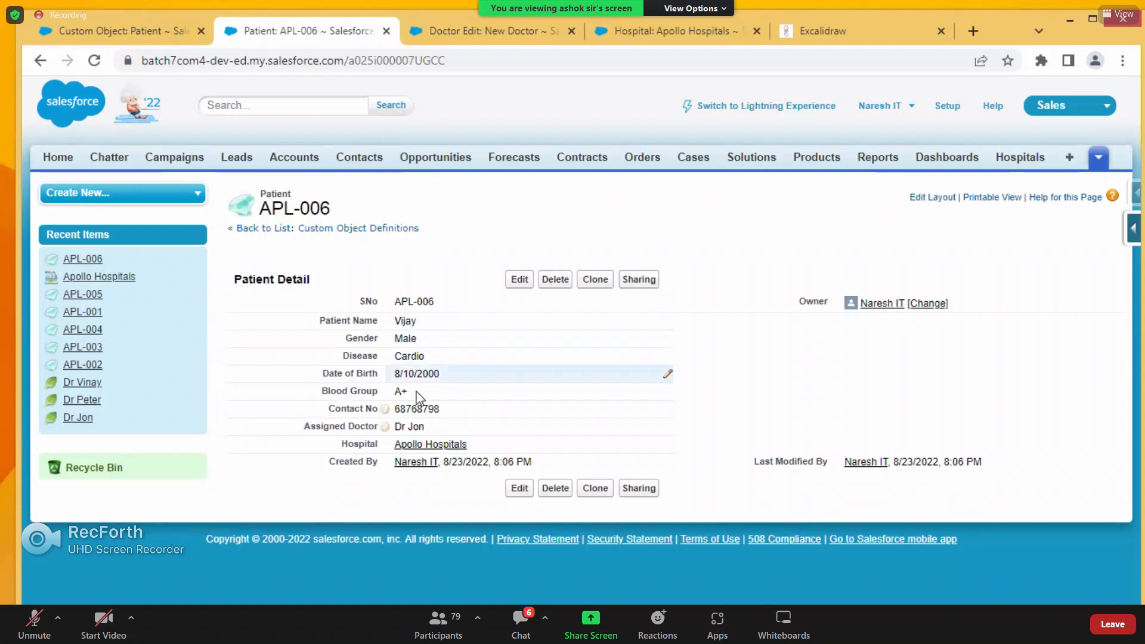
triple_click(440, 444)
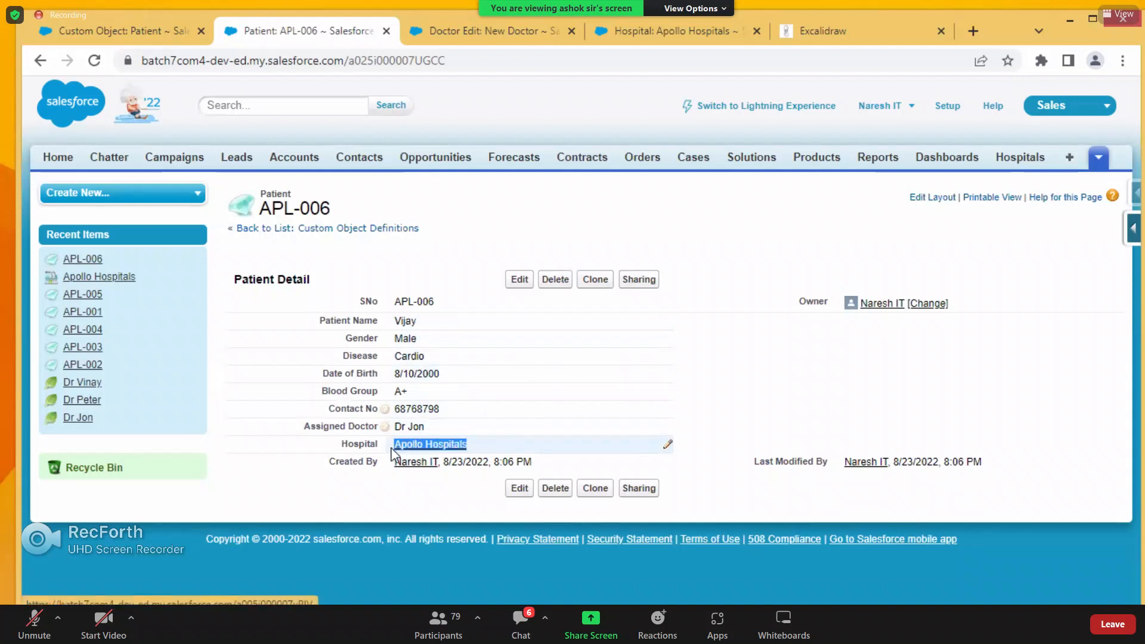
click(397, 491)
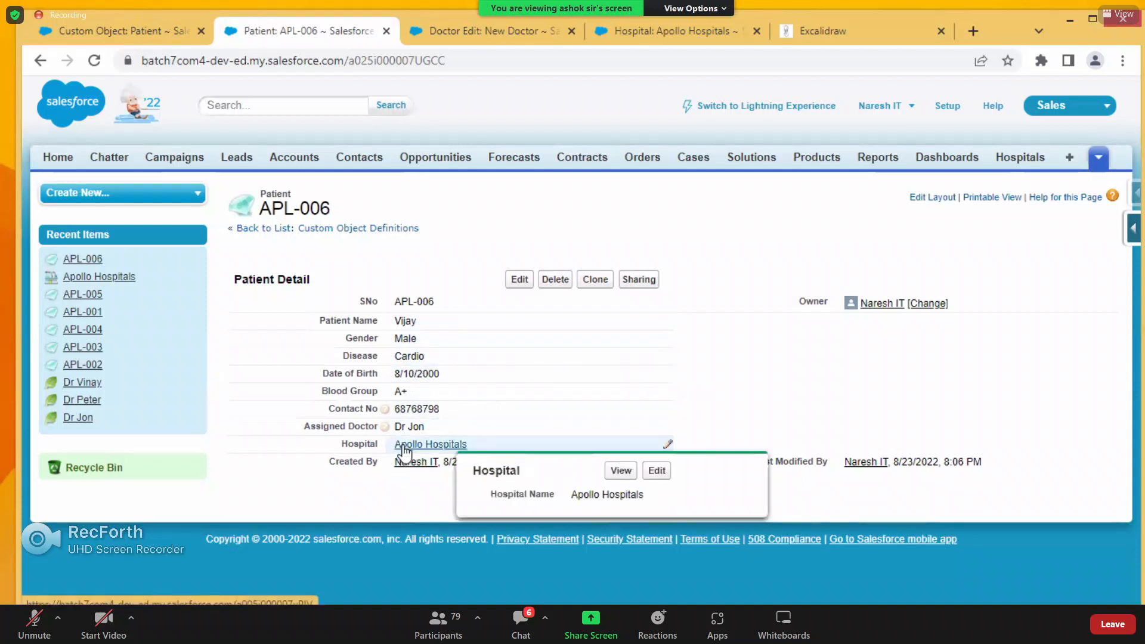
- Open the linked Apollo Hospitals record, compare it with the Hospital–Patient diagram in Excalidraw, and examine its Patients related list
click(404, 446)
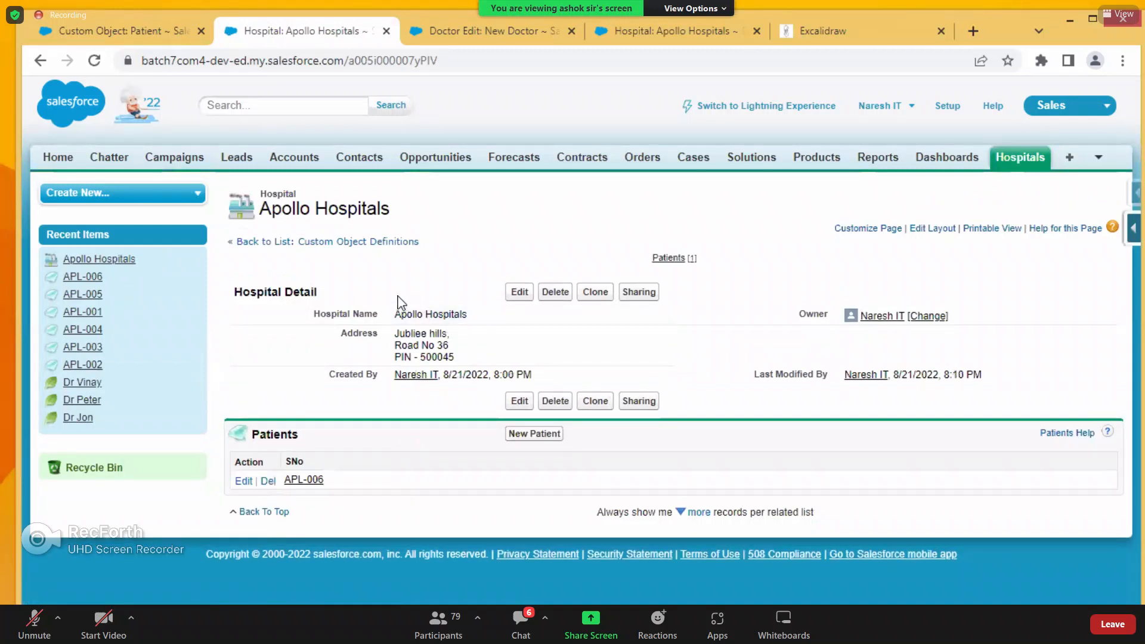
double_click(278, 194)
click(812, 33)
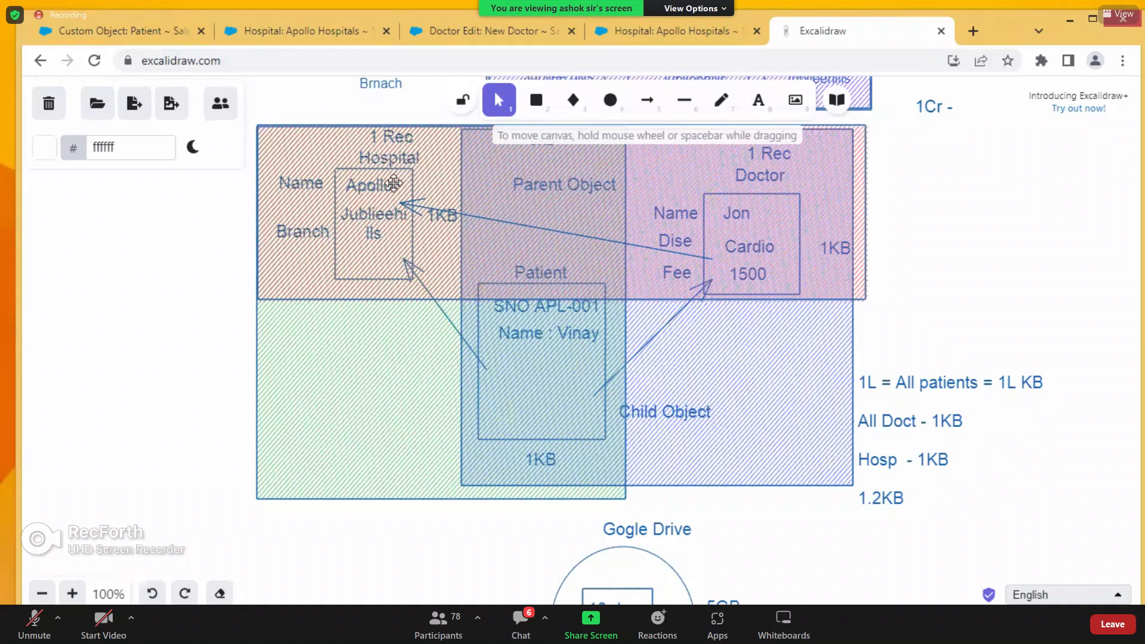
click(292, 32)
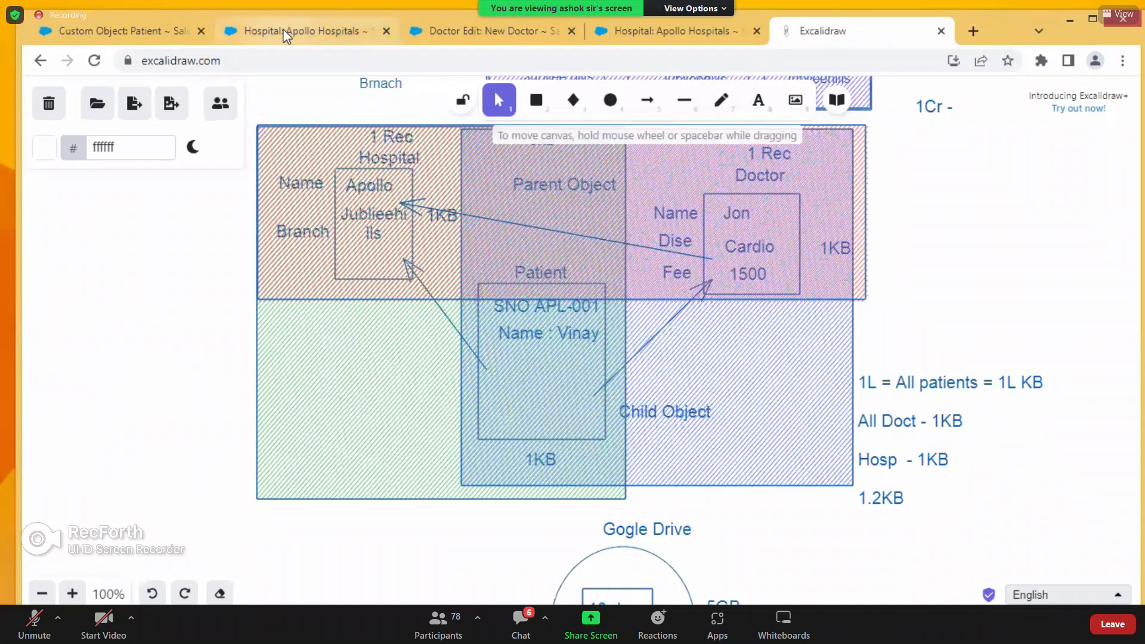
drag(252, 434, 307, 438)
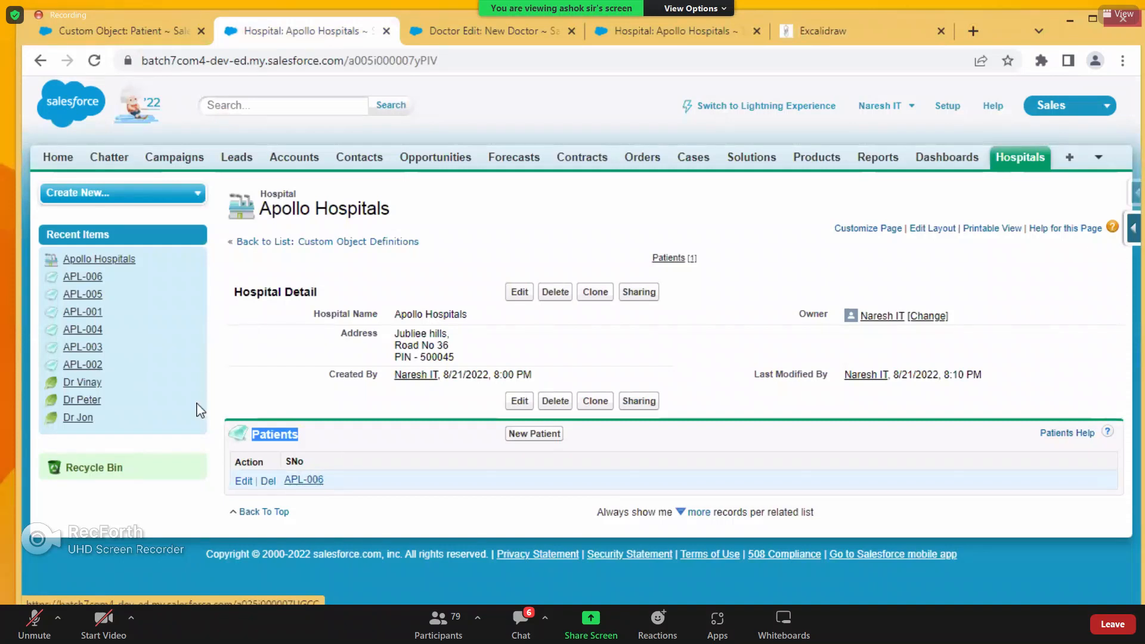
- Set the Hospital lookup of patient APL-001 to Apollo Hospitals, save it, and open the linked hospital to review its Patients list
click(137, 30)
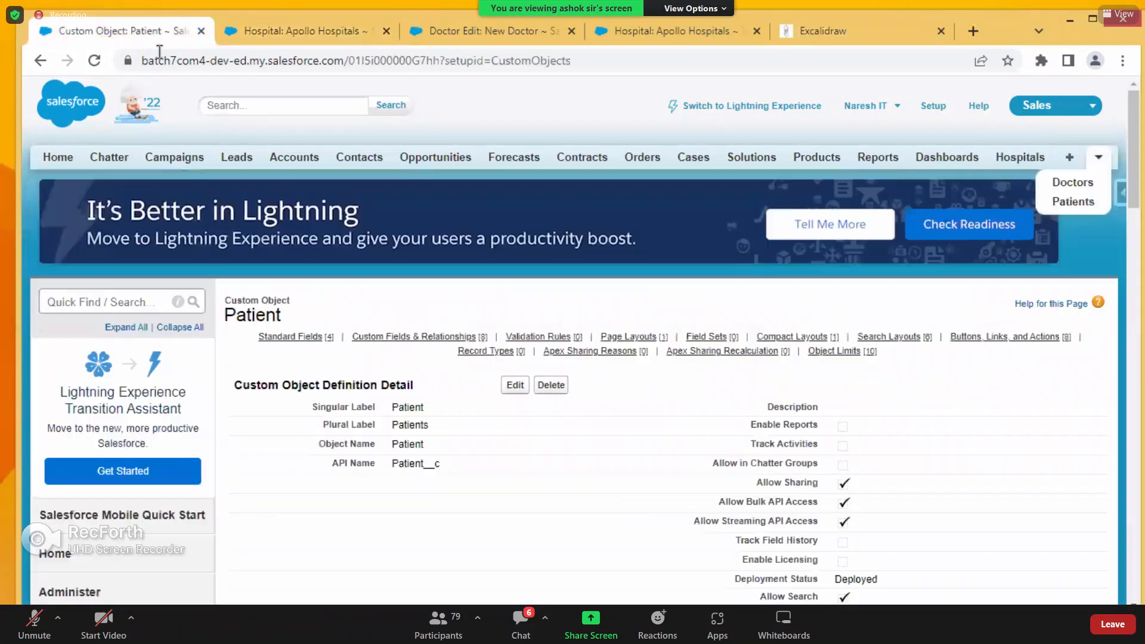
click(1073, 201)
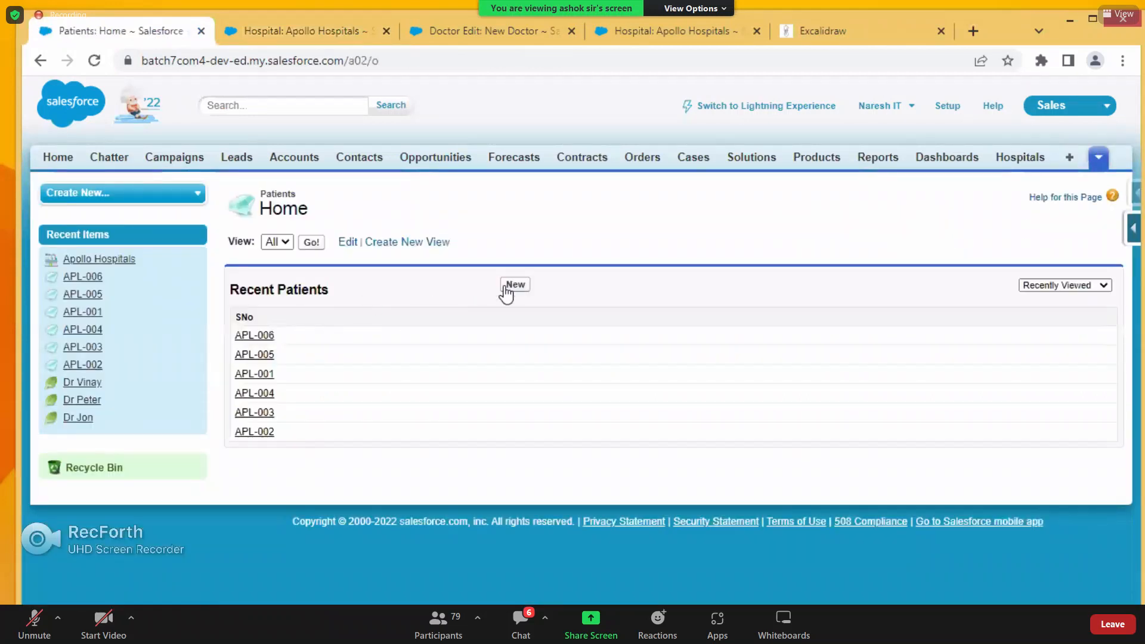
click(262, 374)
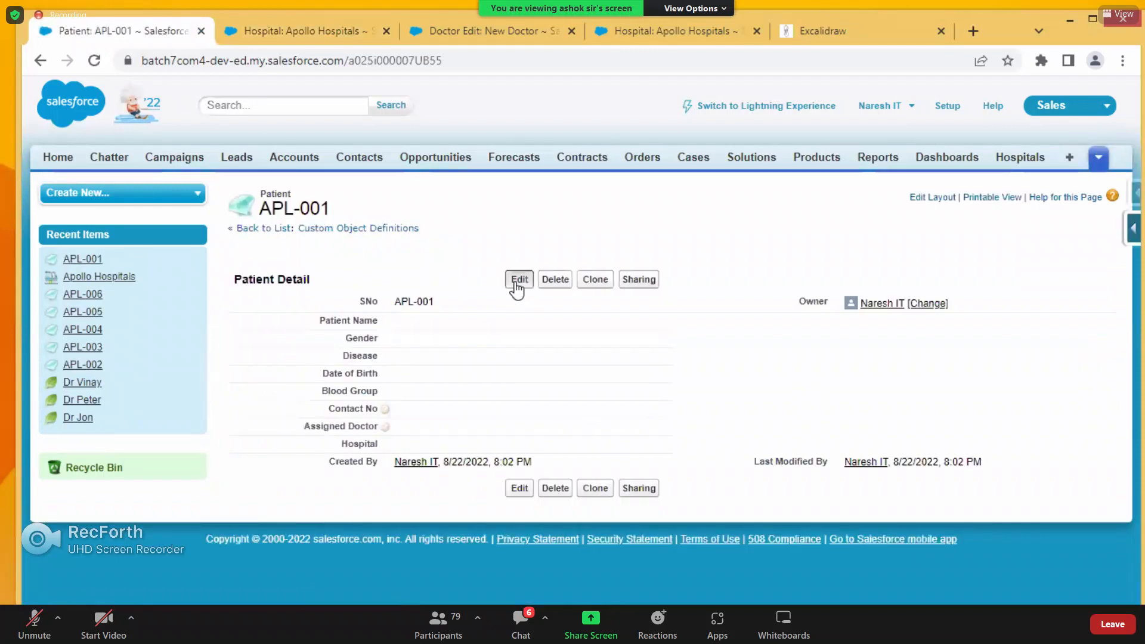
click(516, 280)
click(561, 474)
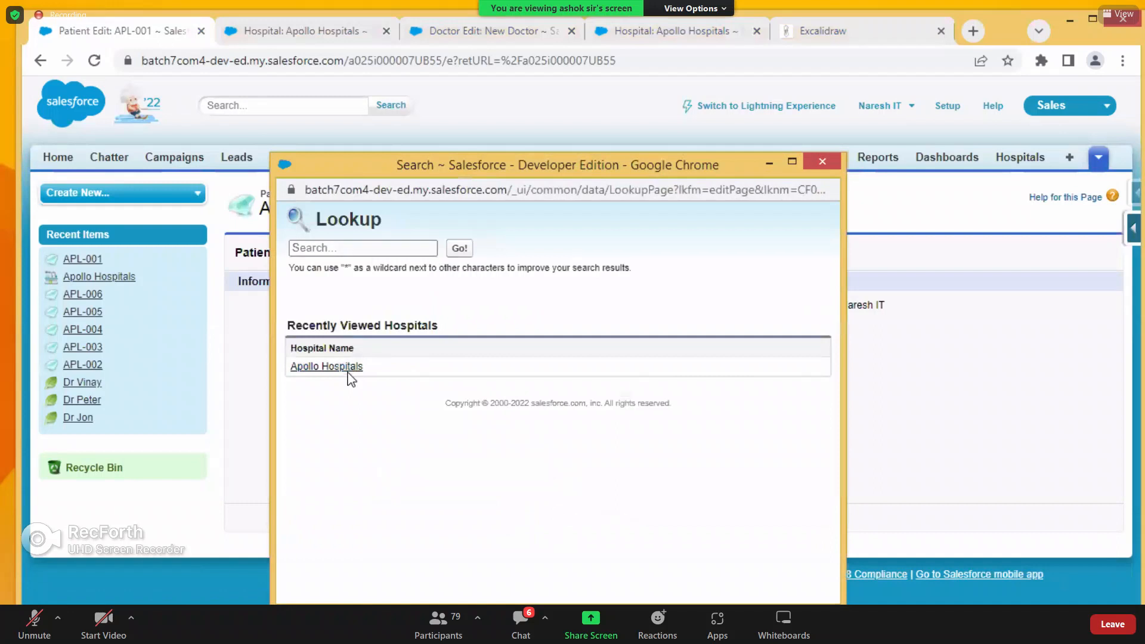
click(347, 374)
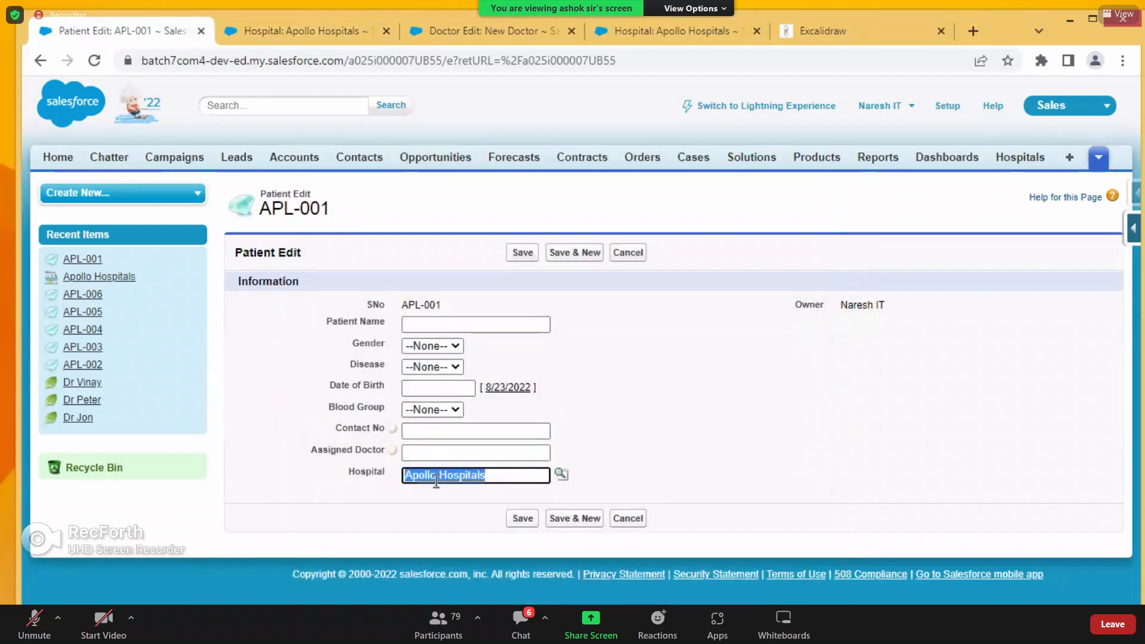
click(516, 519)
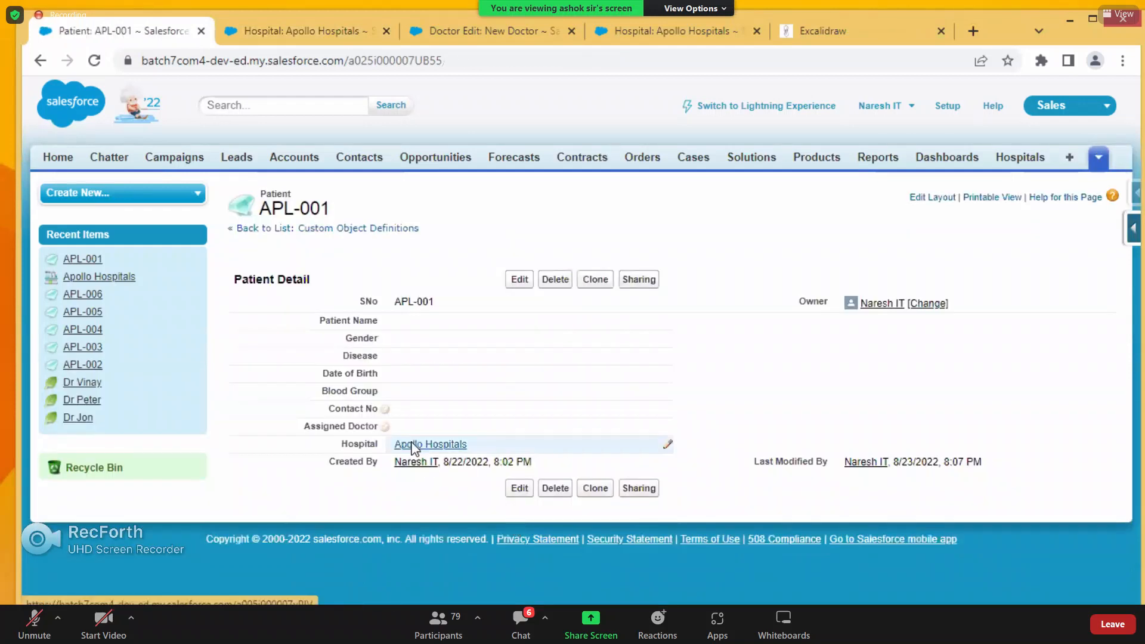
click(414, 446)
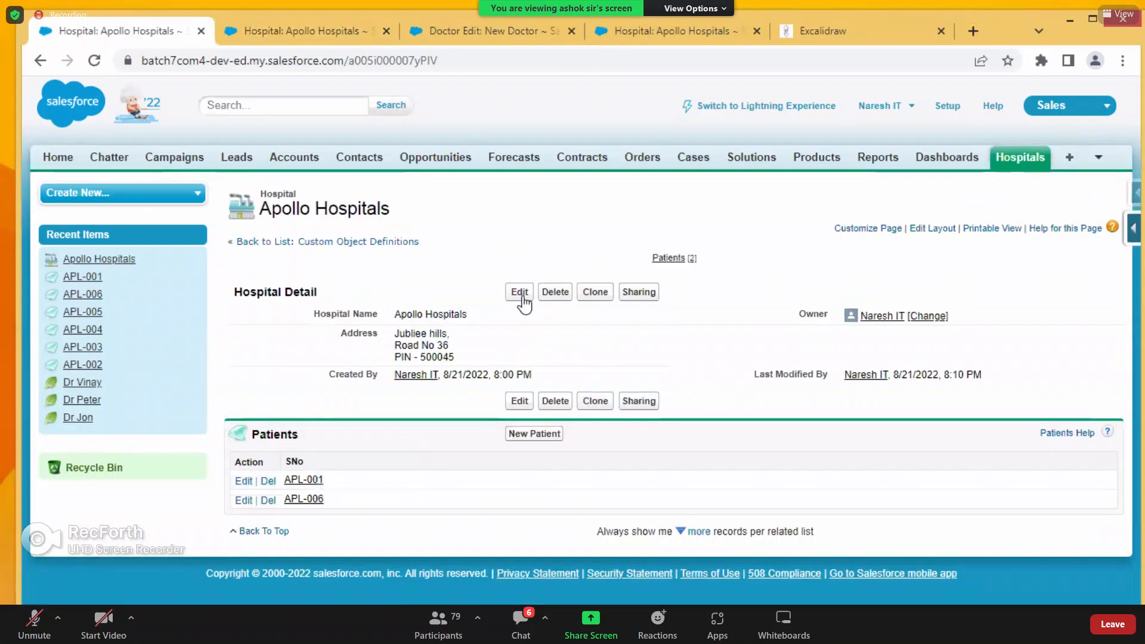
drag(468, 314, 384, 316)
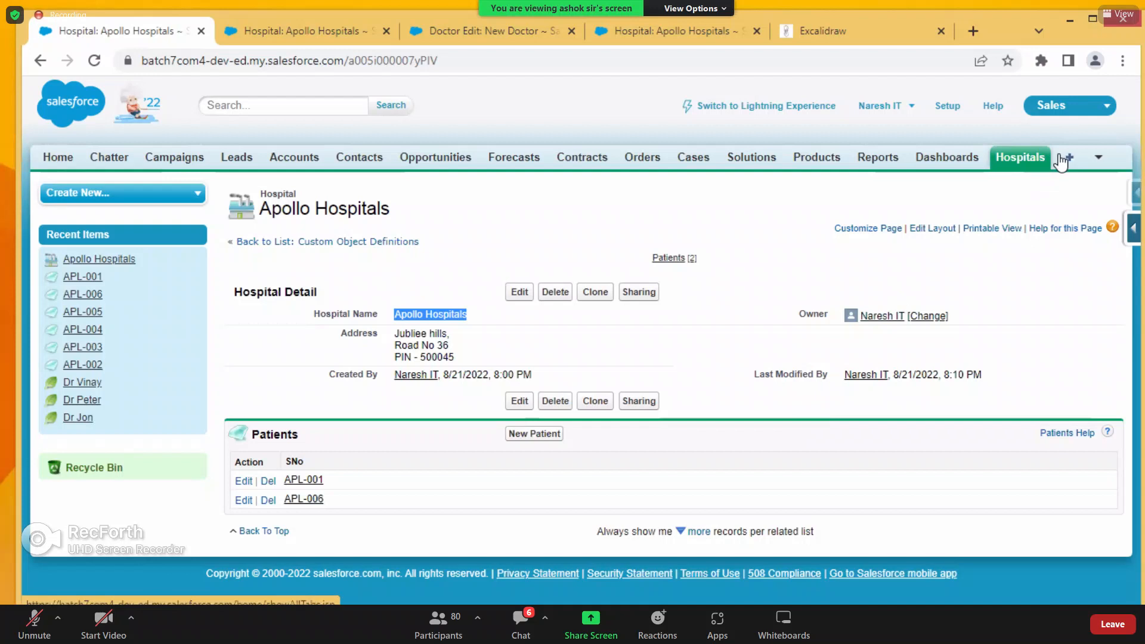
- Set the Hospital lookup of patient APL-002 to Apollo Hospitals and save the record
click(1098, 158)
click(1081, 203)
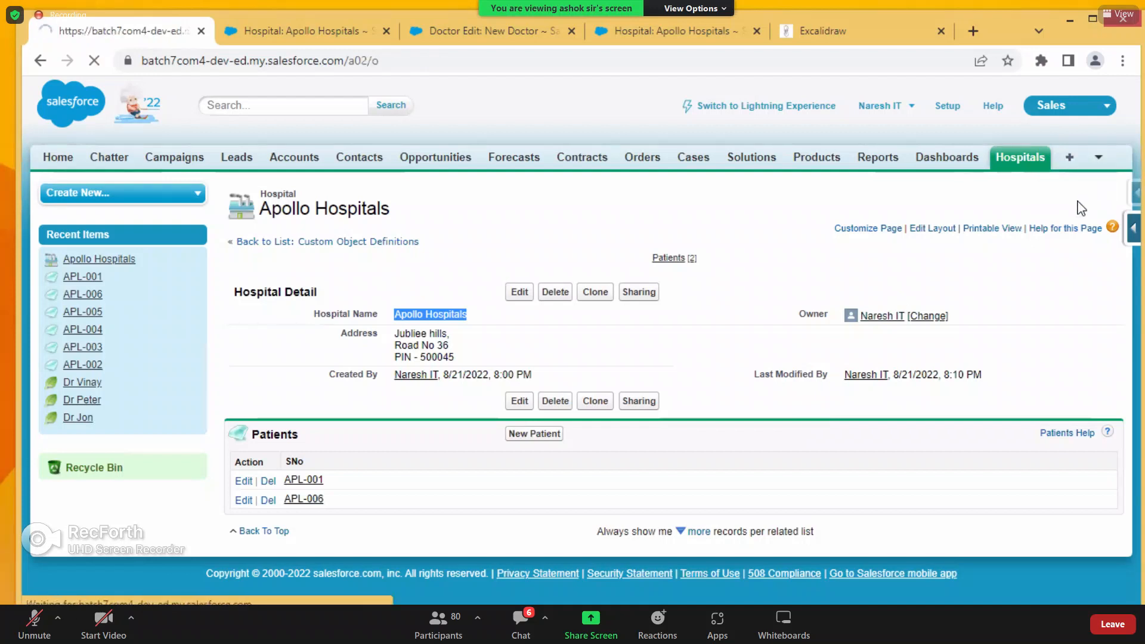
click(255, 432)
click(520, 280)
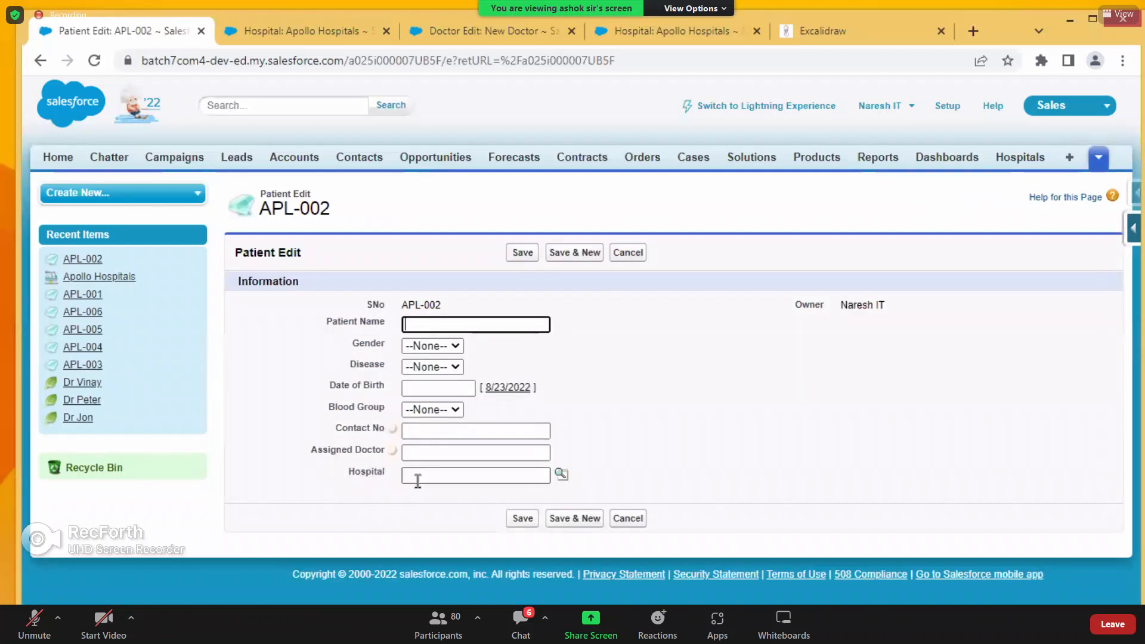
click(560, 474)
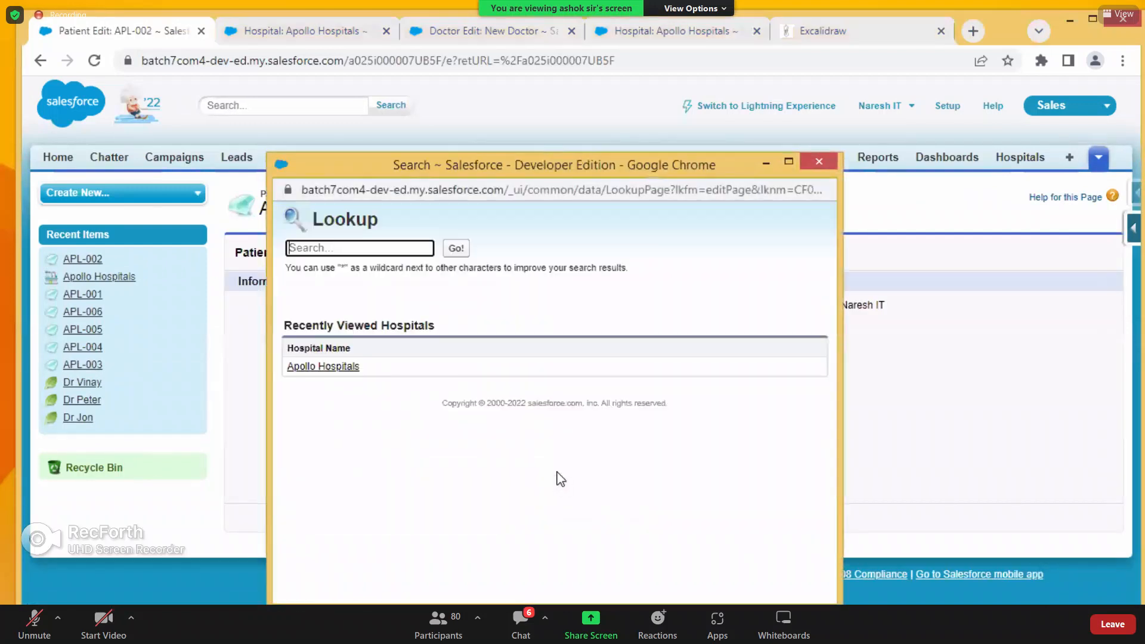
click(354, 366)
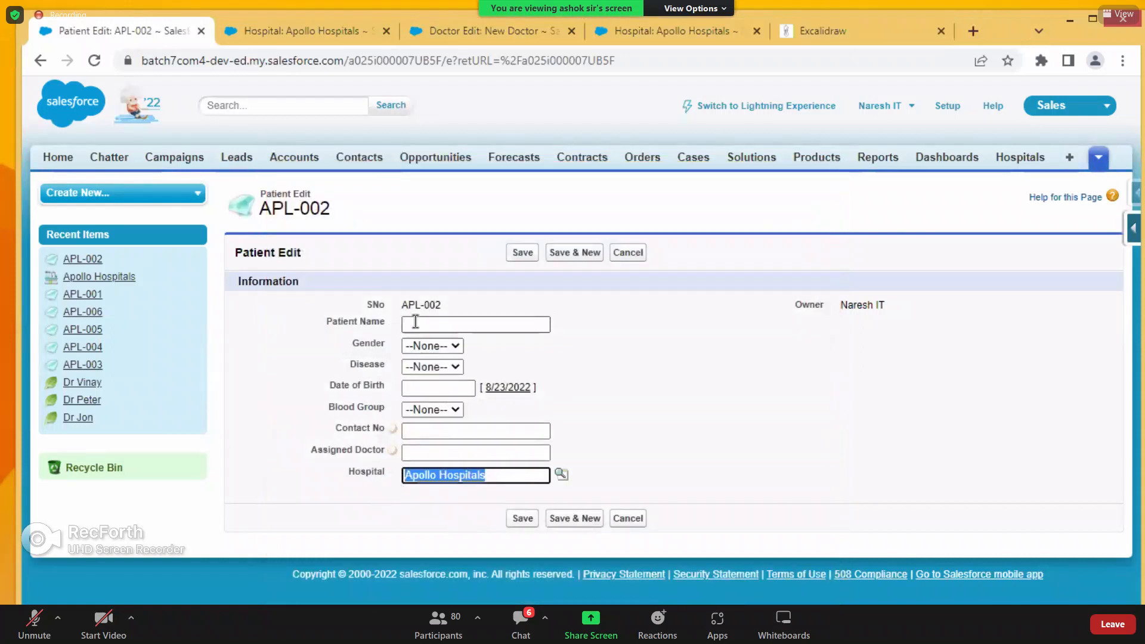
click(520, 253)
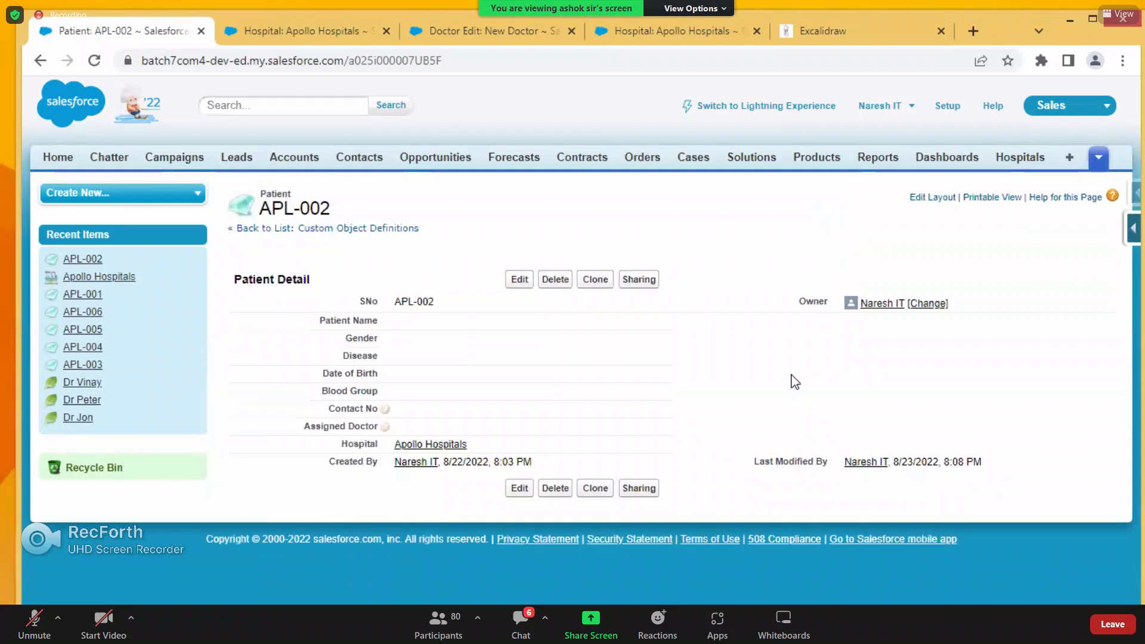
- Open the linked hospital record, examine its name, address and Patients list, and compare them with the Excalidraw diagram
click(452, 444)
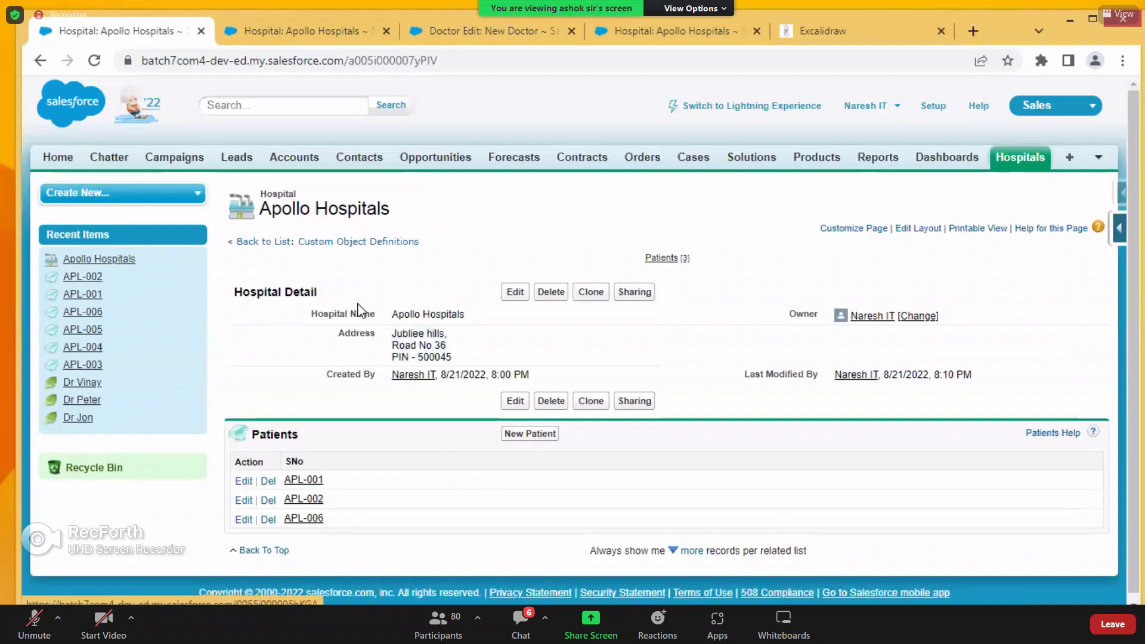
drag(393, 320, 465, 317)
drag(396, 333, 444, 333)
scroll(399, 498, down, 1)
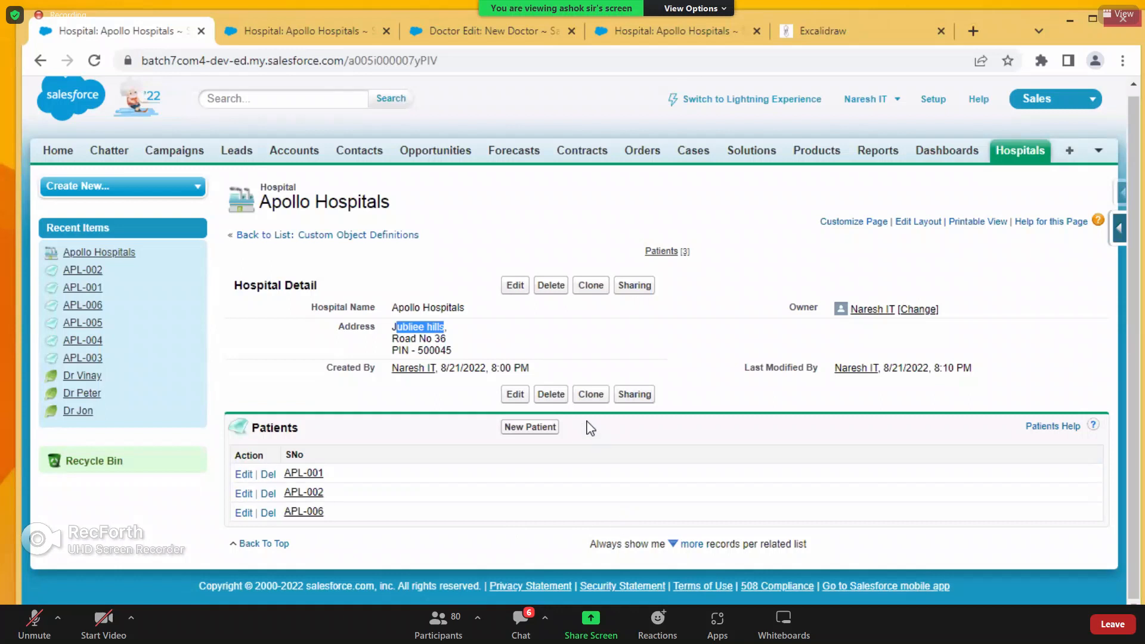
click(817, 36)
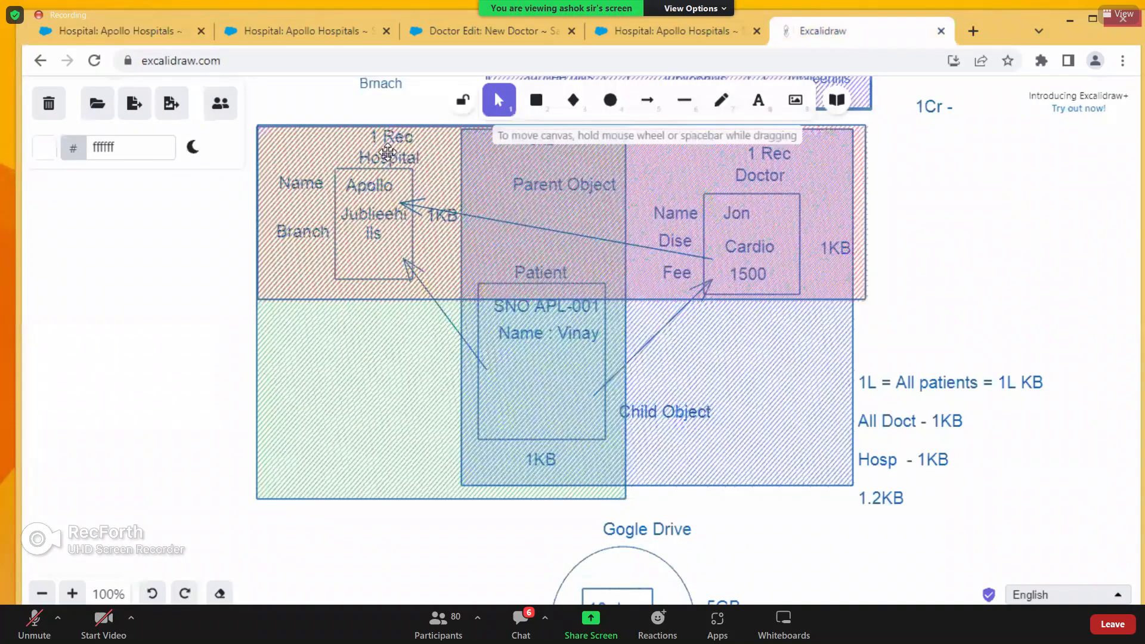
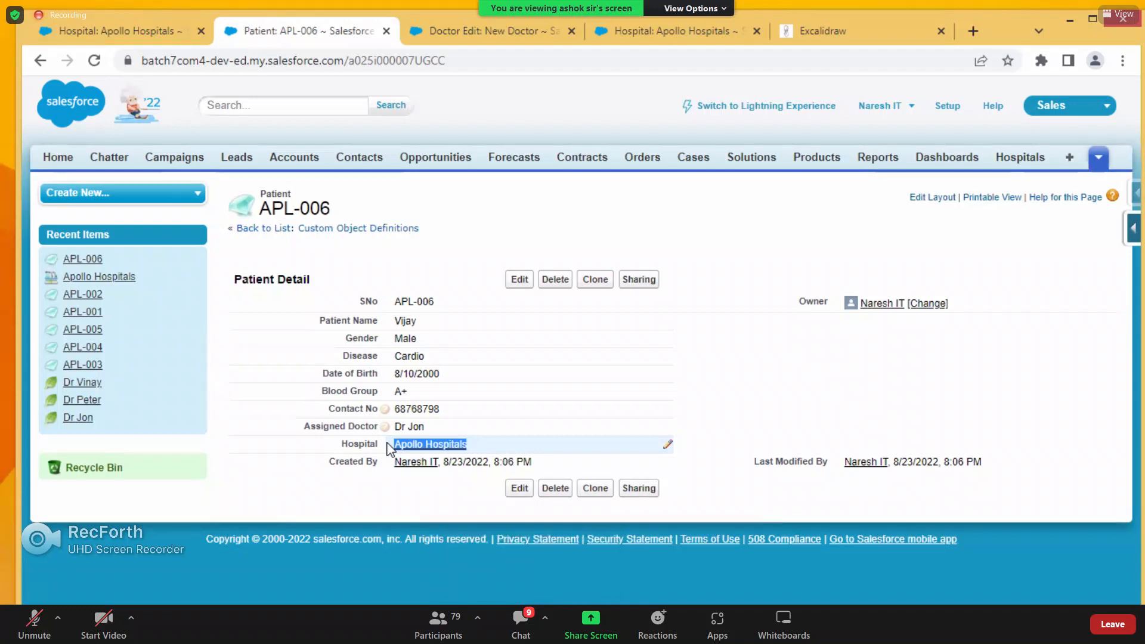
- Review the detail fields of patient APL-006, particularly the Hospital lookup field
click(380, 504)
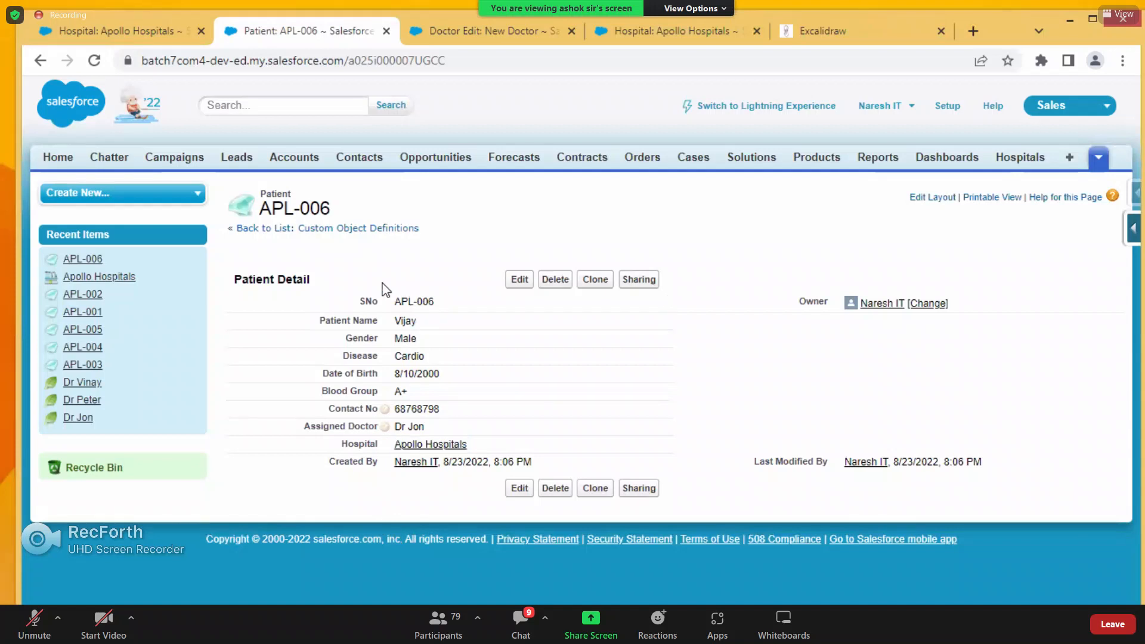
drag(358, 298, 478, 435)
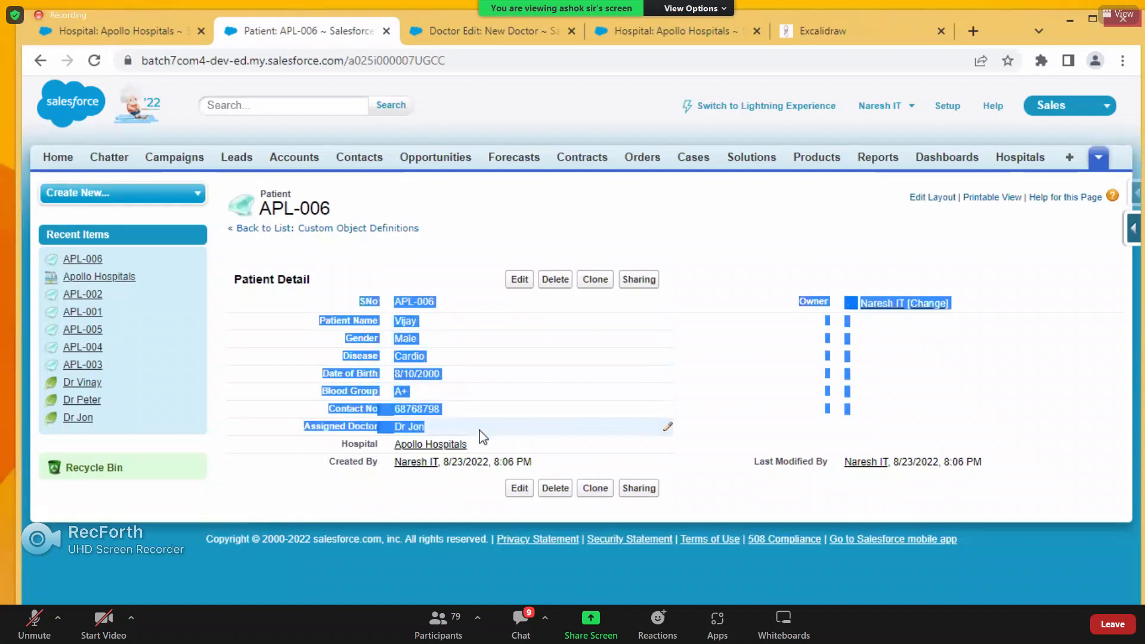
click(359, 519)
double_click(357, 444)
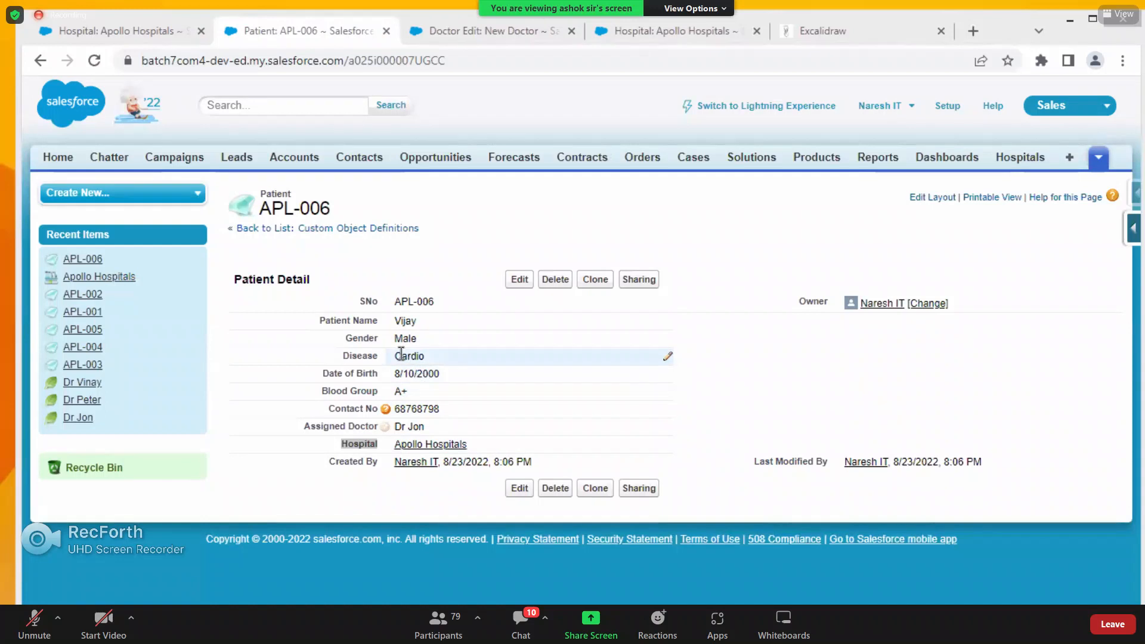
mouse_move(393, 434)
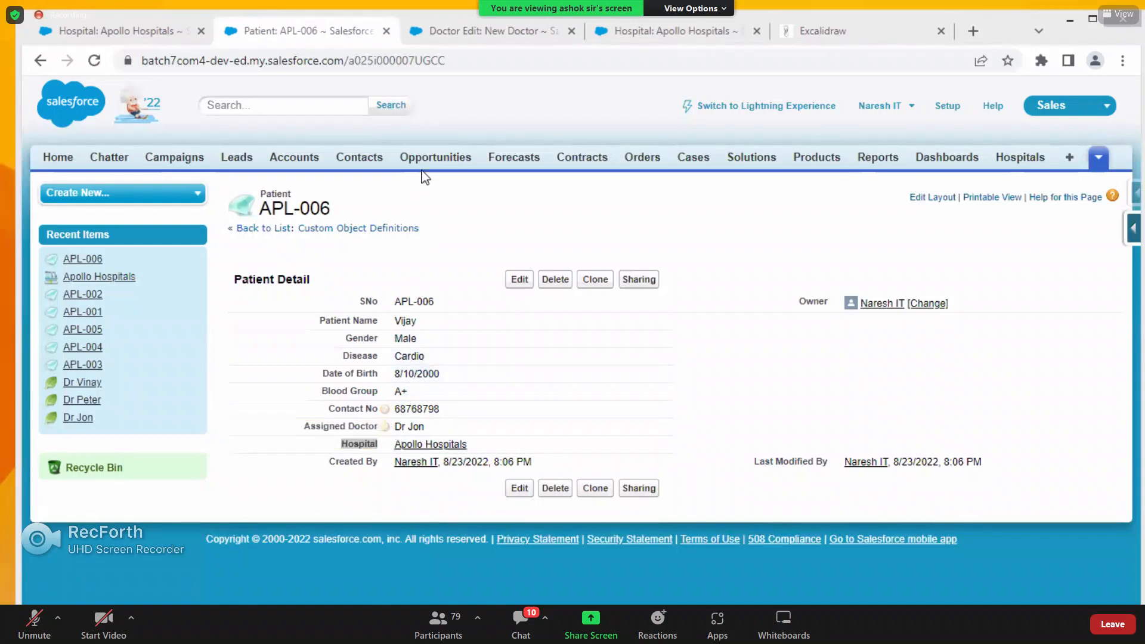
- Review the Lookup and Master detail relationship notes in Excalidraw, and return to the Hospital field on patient APL-006
key(ctrl+5)
scroll(634, 404, down, 8)
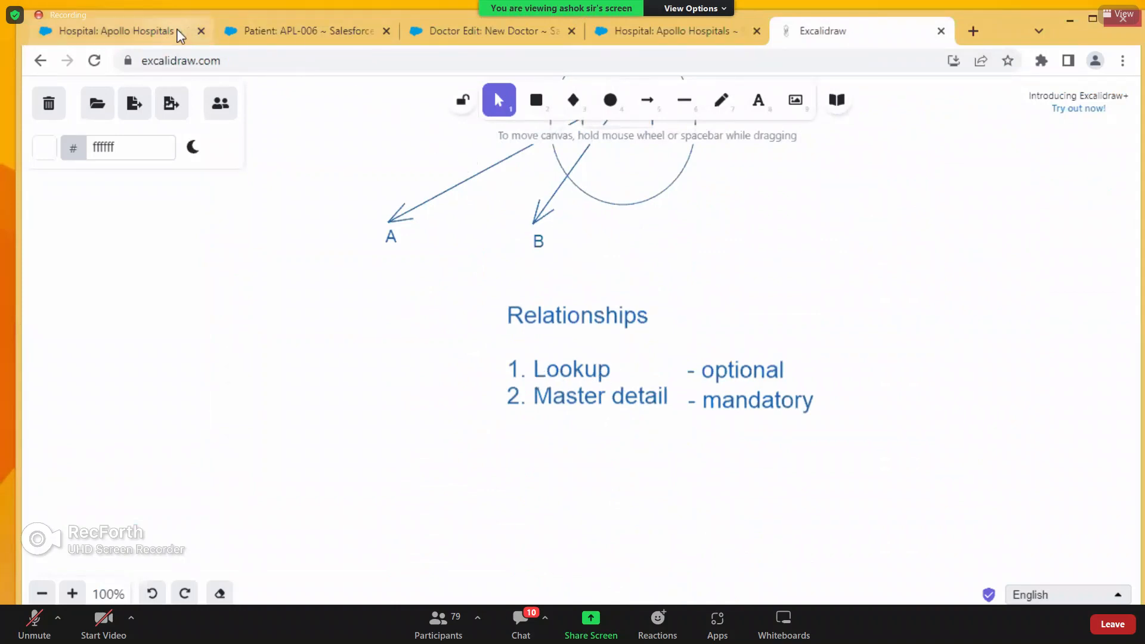
click(154, 32)
click(263, 43)
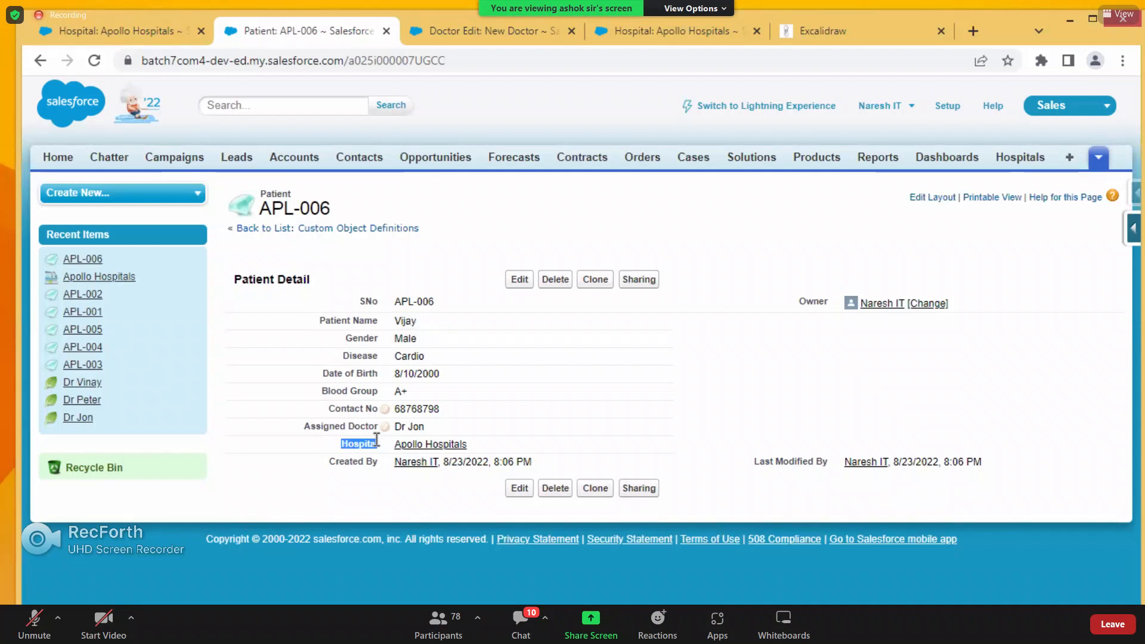
- Find the custom objects in Setup with the search "objects" and open the Patient object's Custom Fields & Relationships list
click(947, 108)
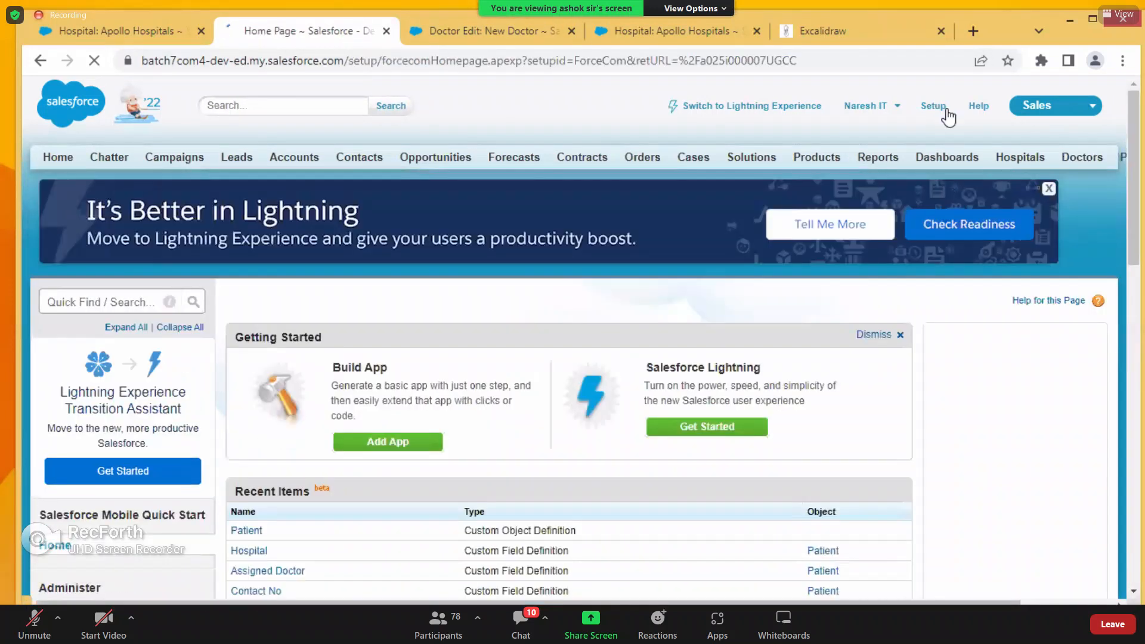
click(143, 303)
text(objects)
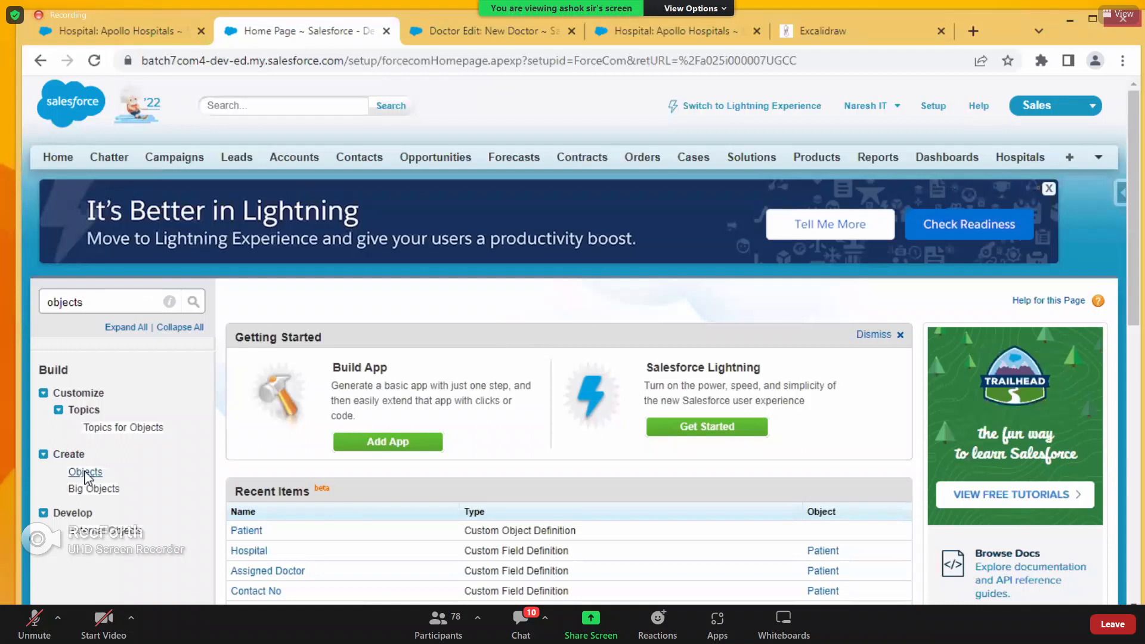
click(85, 472)
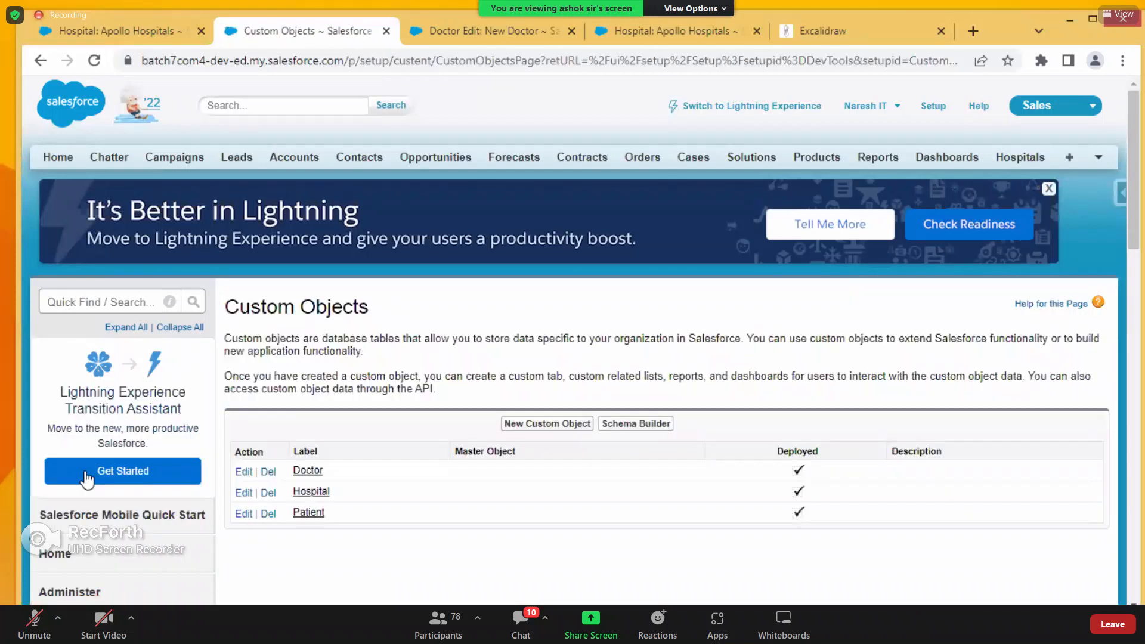
click(311, 512)
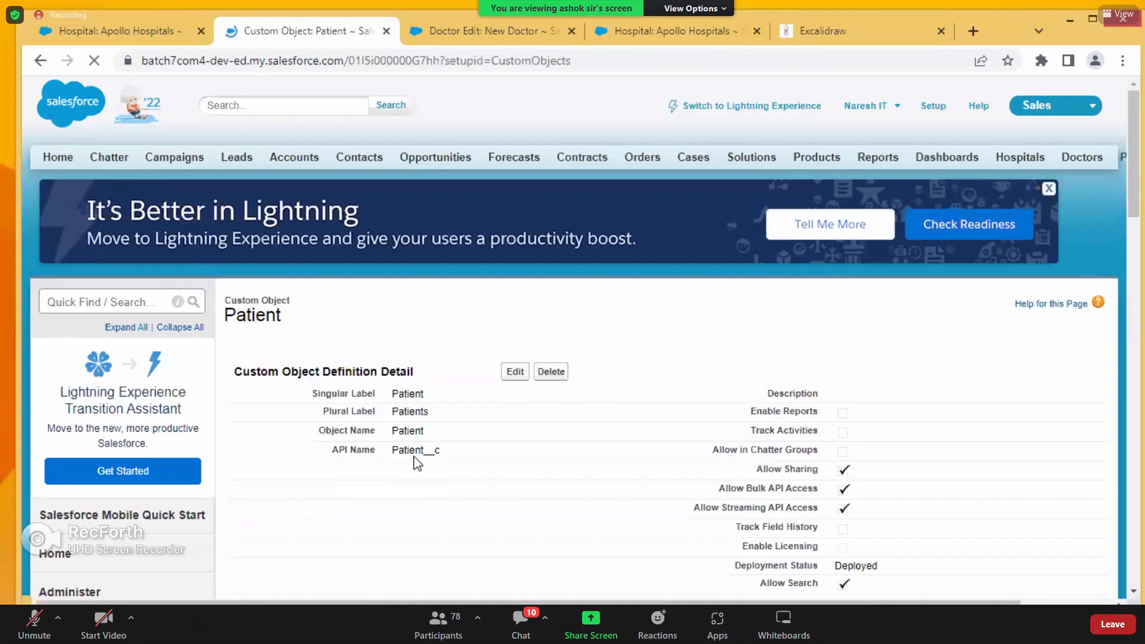
scroll(427, 458, down, 6)
scroll(428, 458, down, 5)
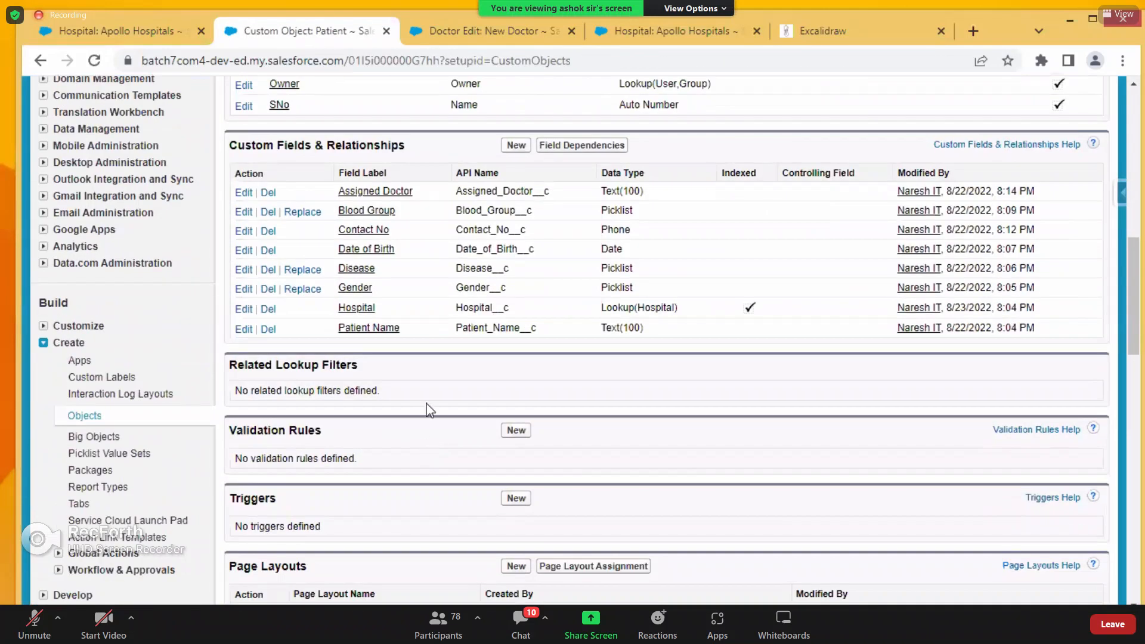
- Start a new custom field on the Patient object and choose Lookup Relationship as its data type
drag(328, 146, 406, 147)
click(514, 146)
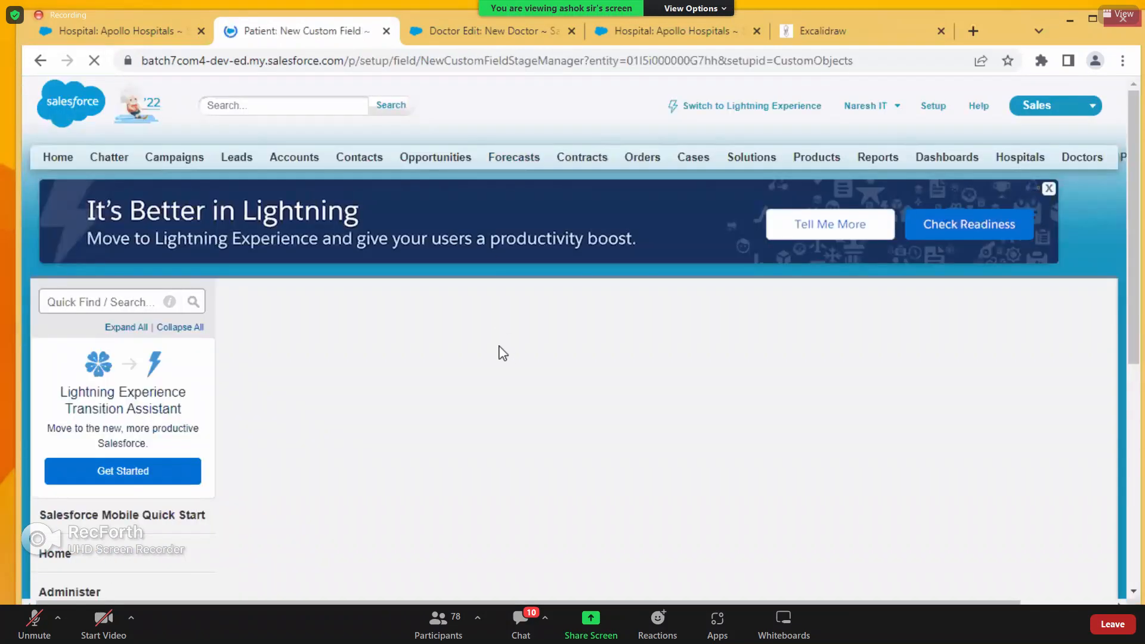
click(847, 31)
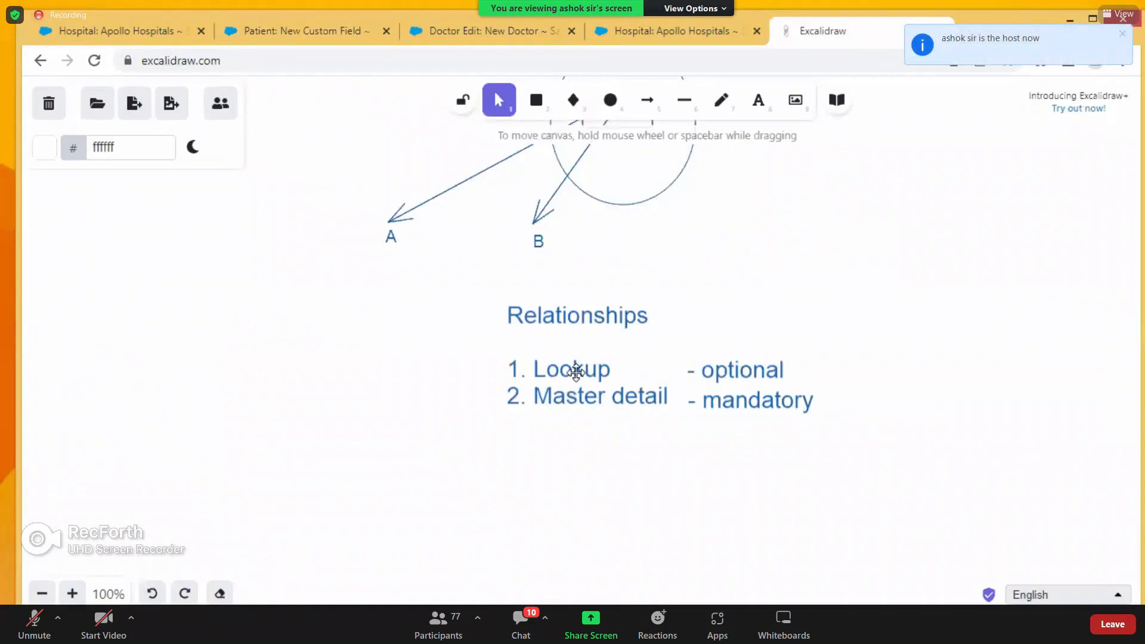
click(269, 32)
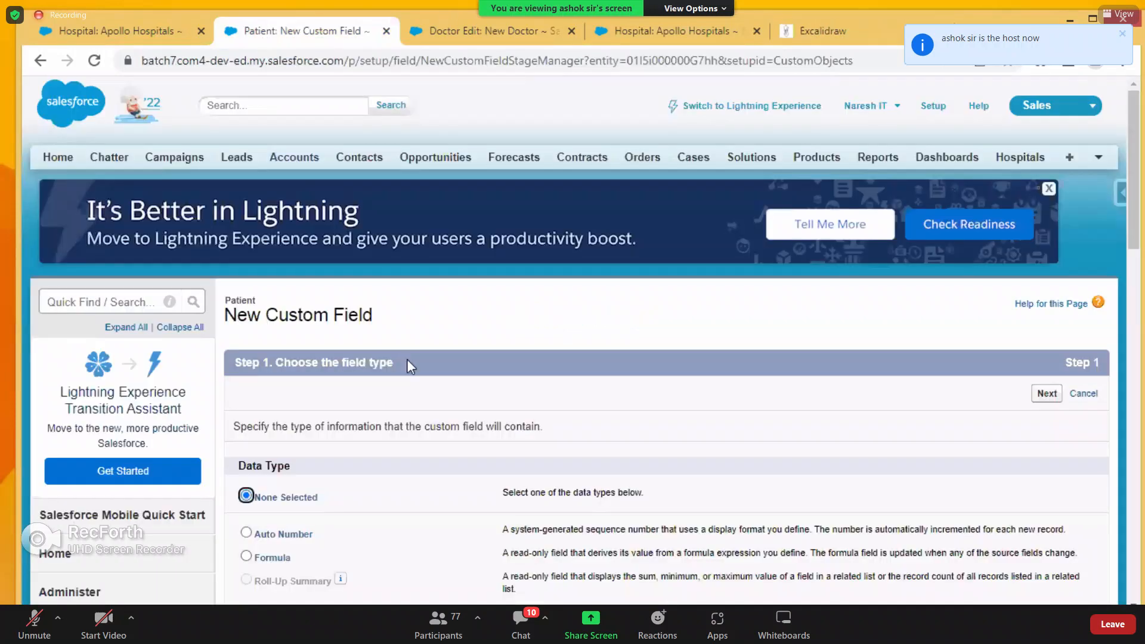
scroll(407, 363, down, 5)
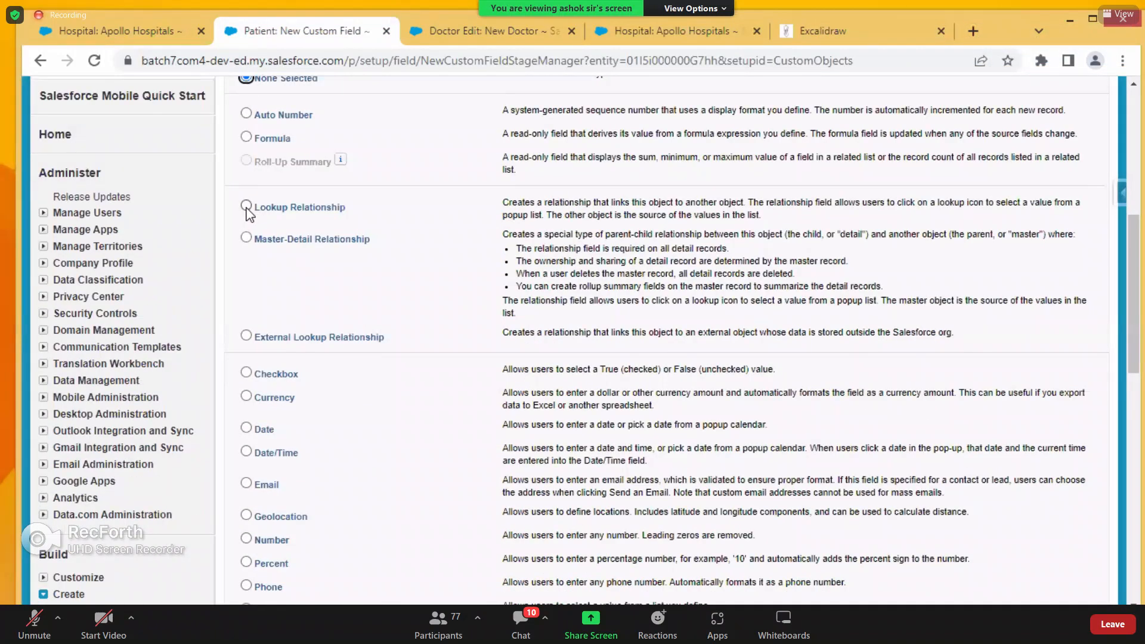
click(247, 208)
scroll(634, 393, down, 5)
click(1046, 420)
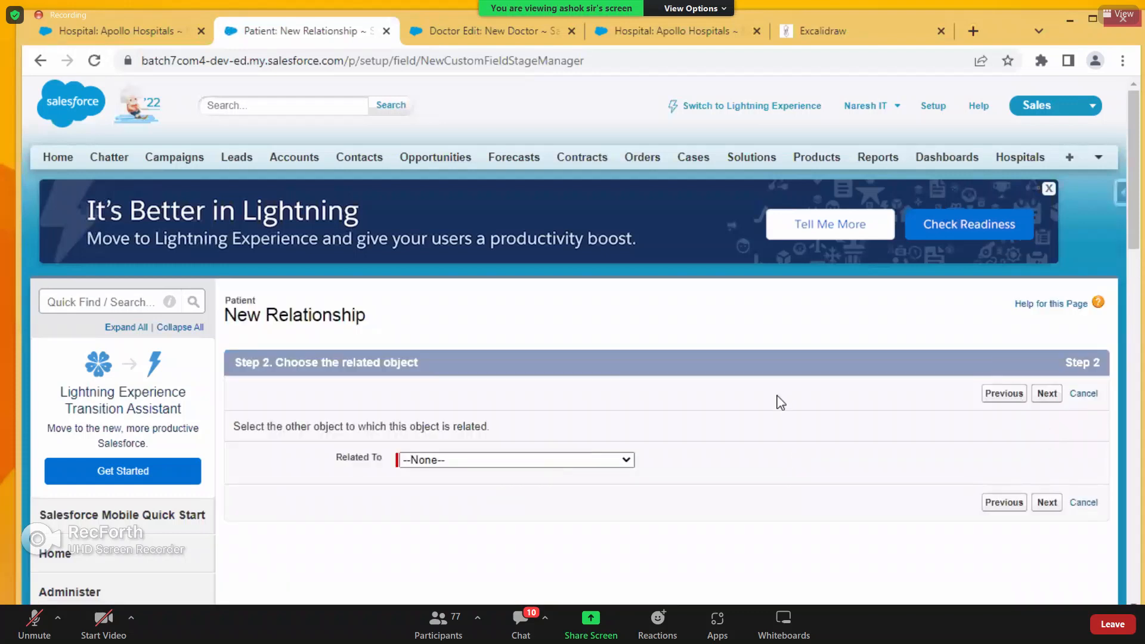
- Relate the new Patient lookup to the Account object and continue to the label settings
scroll(785, 399, down, 3)
click(561, 287)
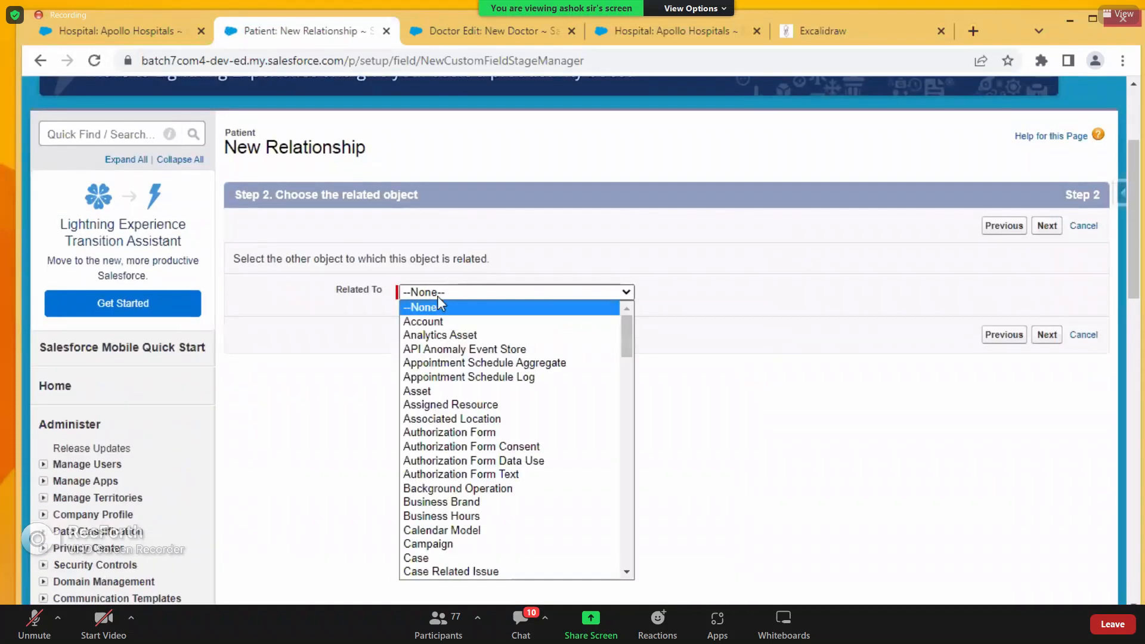
click(425, 323)
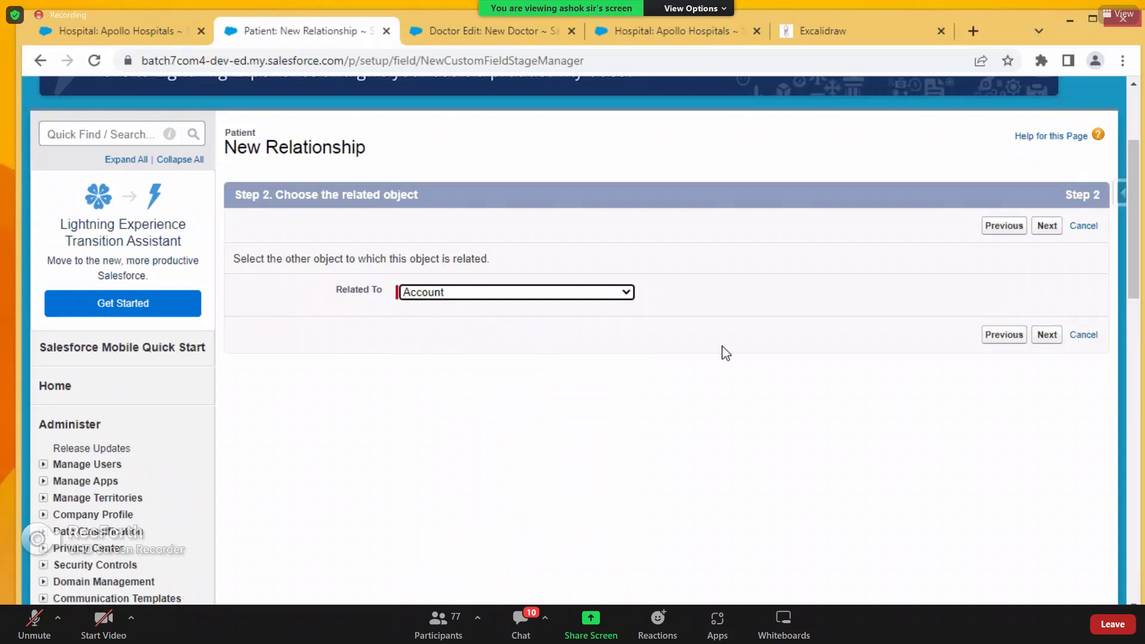
click(1046, 335)
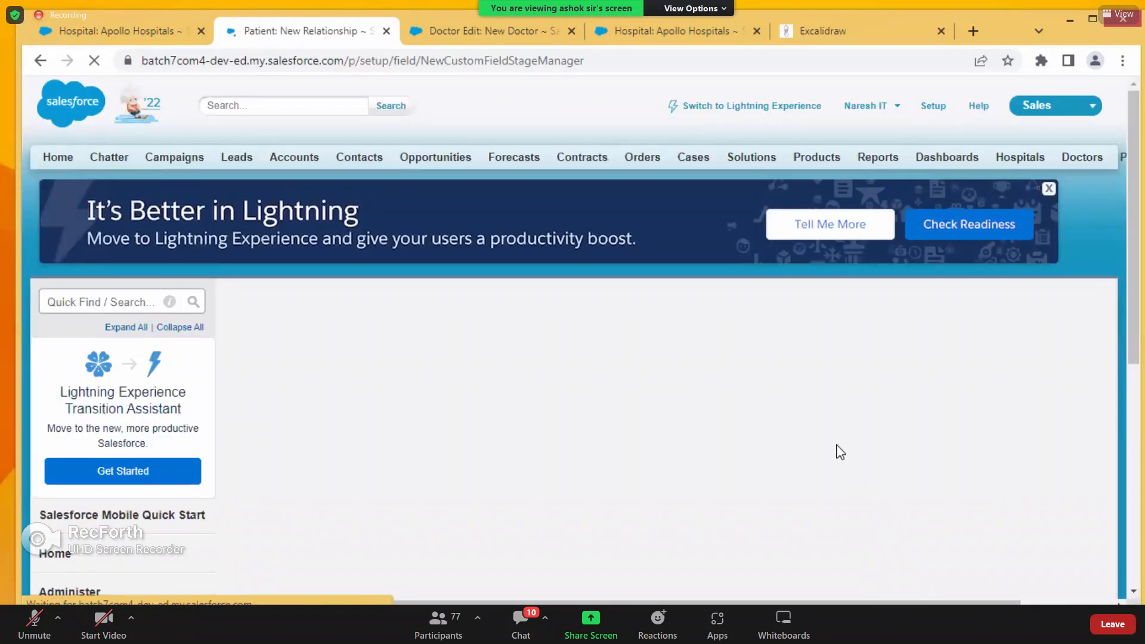
- Accept Account as the lookup's field label and name, keeping Patients as the child relationship name
scroll(603, 345, down, 1)
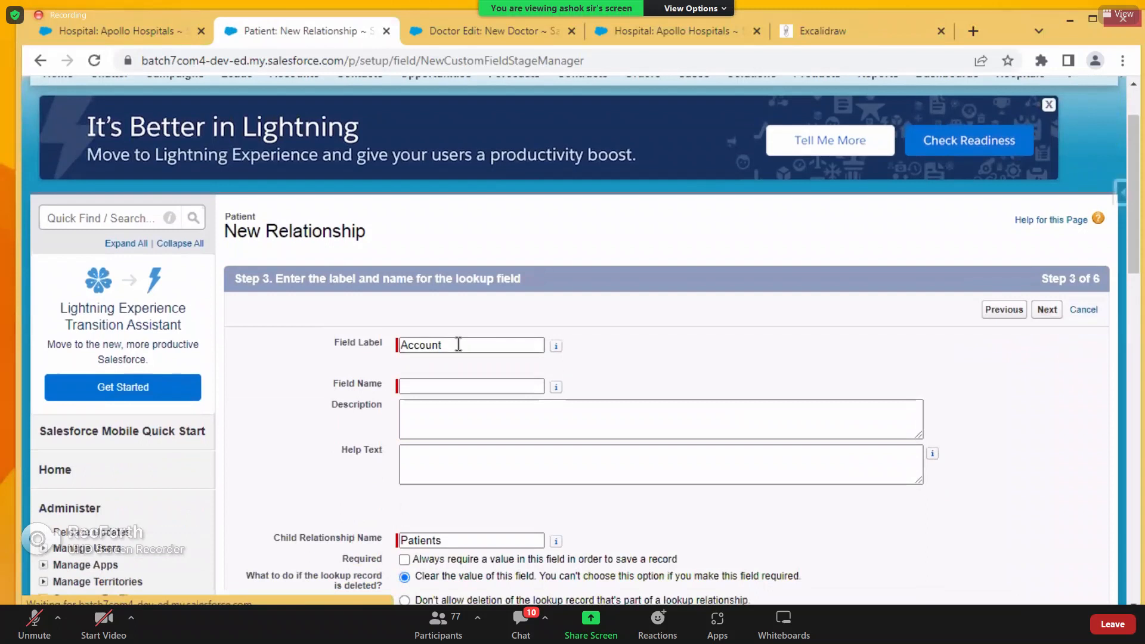
scroll(810, 335, down, 1)
scroll(810, 335, down, 1)
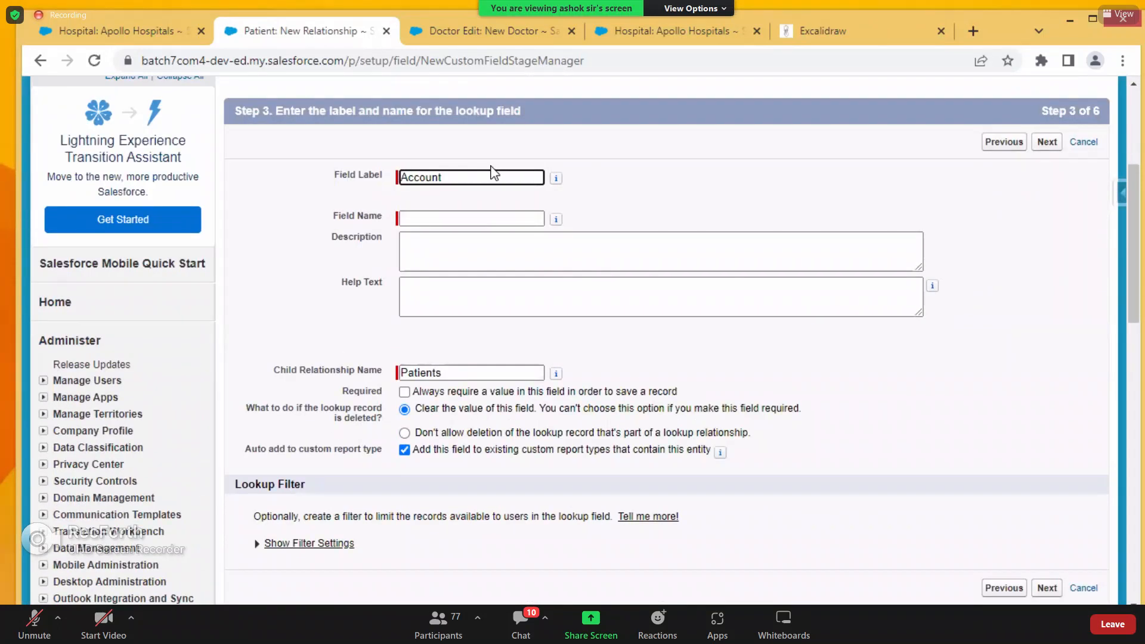
click(433, 374)
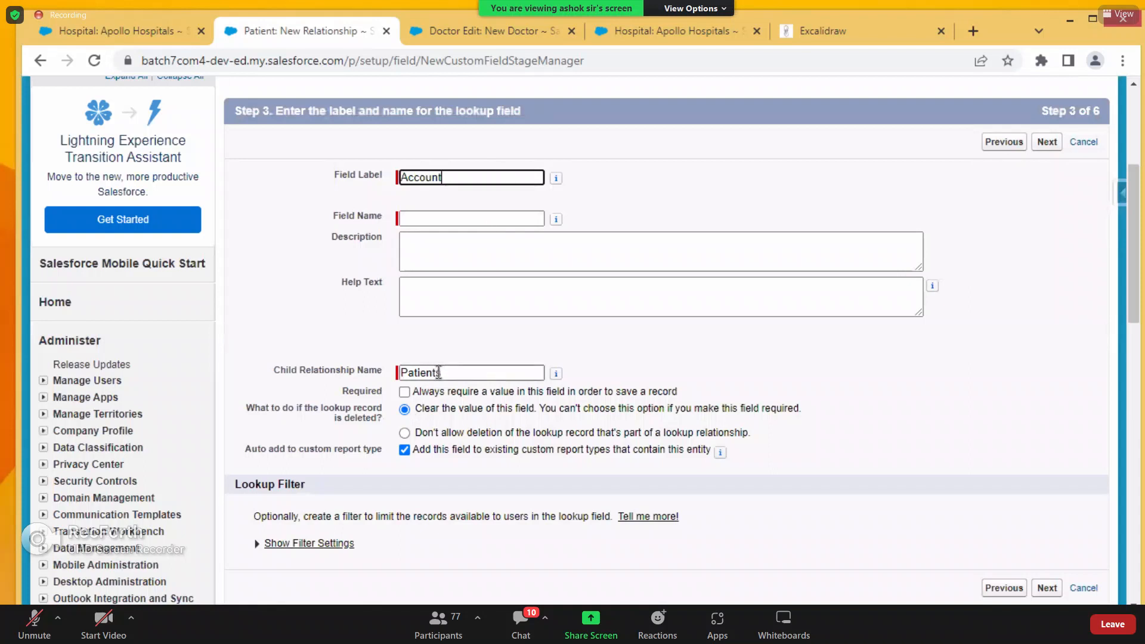
double_click(433, 375)
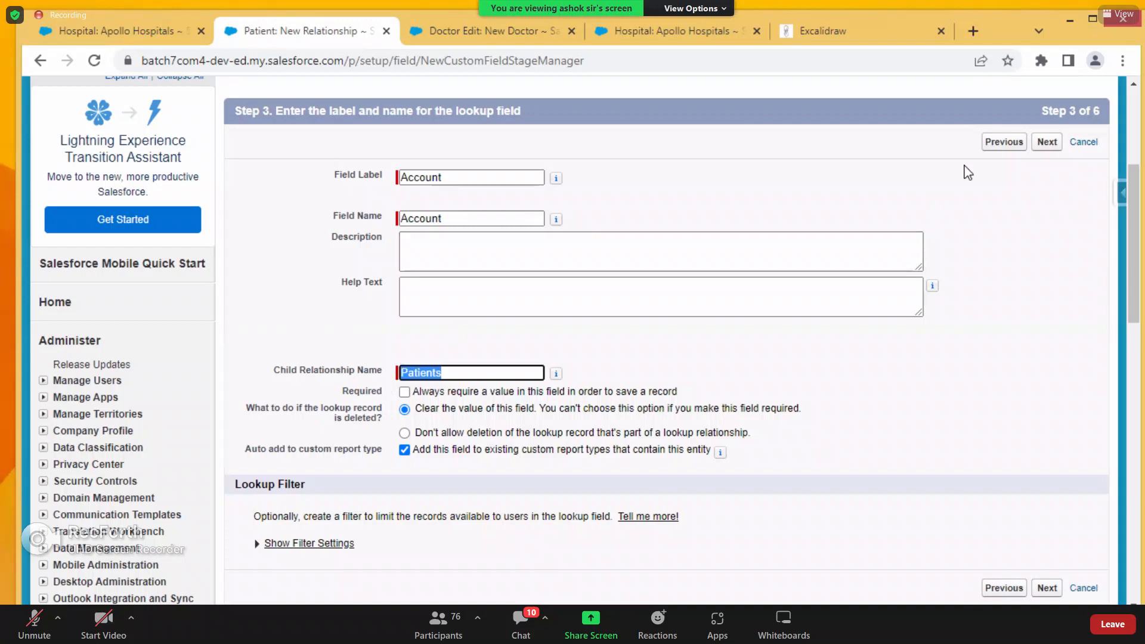
click(1044, 143)
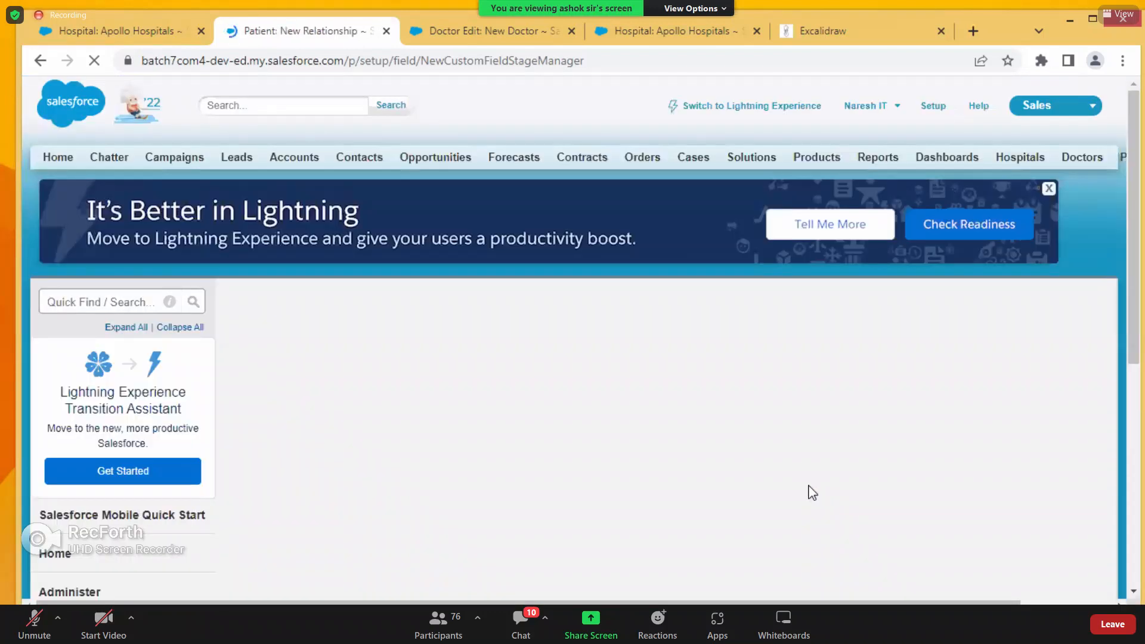
- Make the Account lookup field visible to all profiles and include it on the Patient Layout
scroll(808, 486, down, 3)
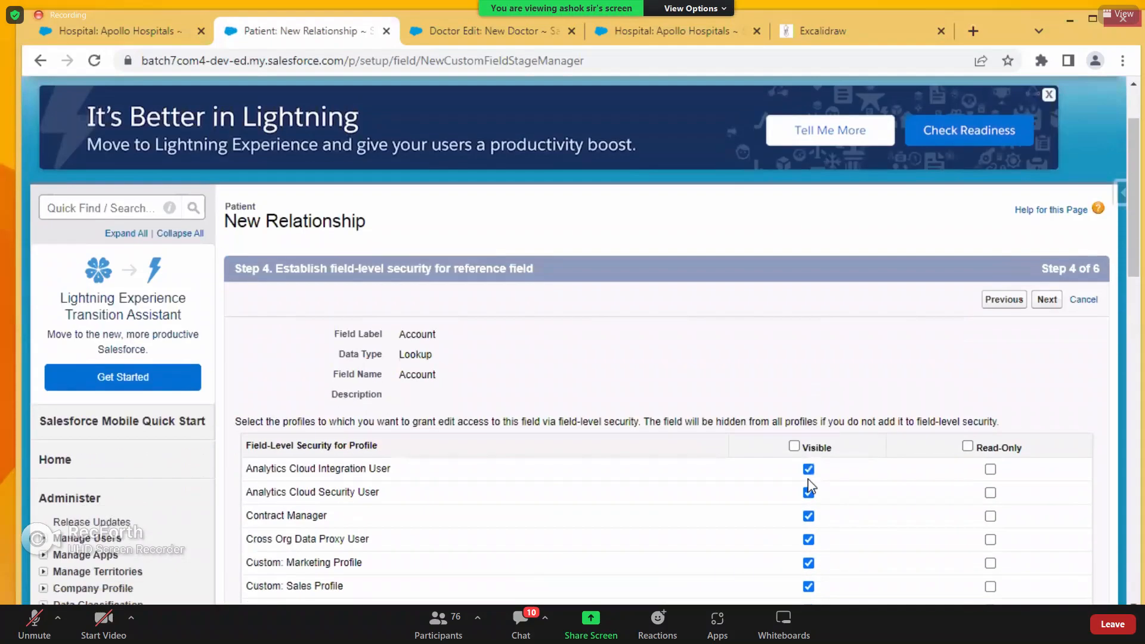
click(793, 372)
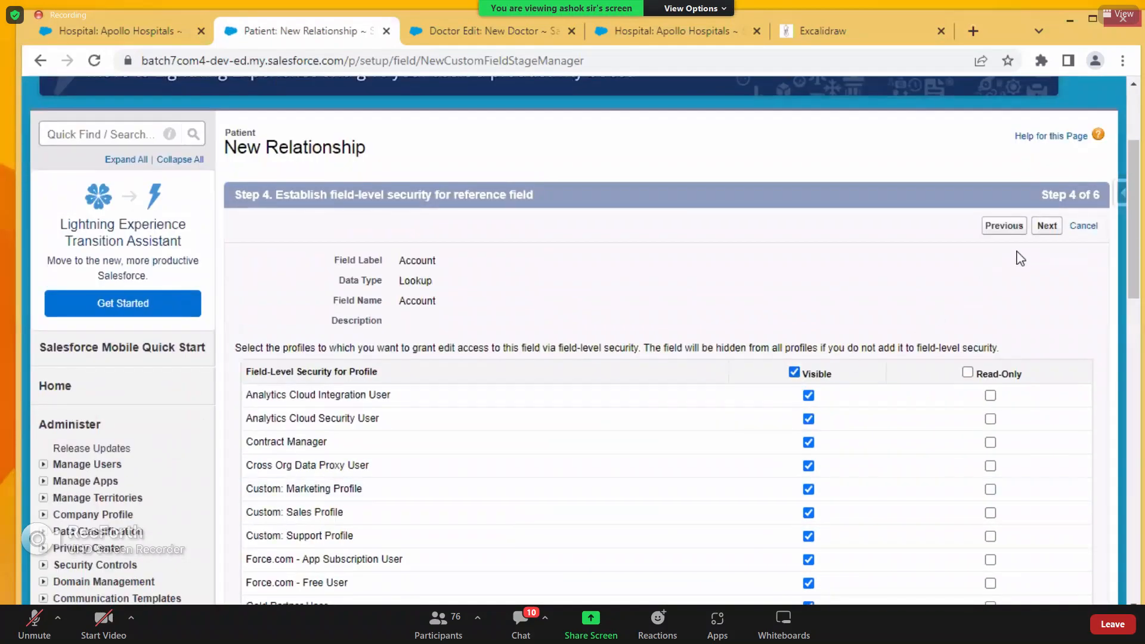
click(1050, 225)
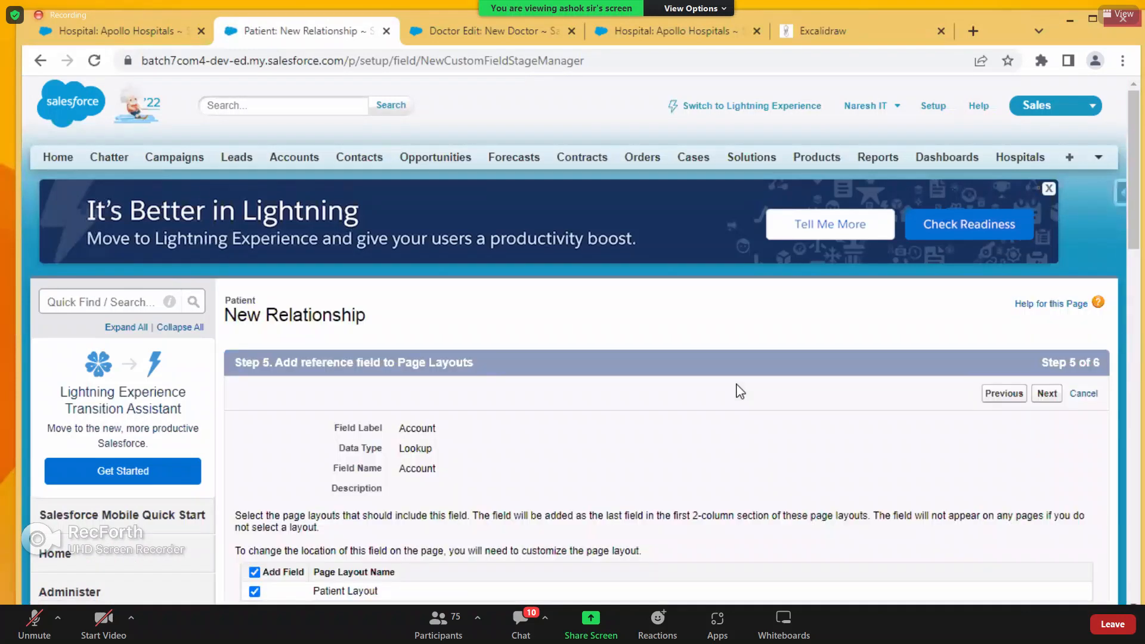
scroll(739, 387, down, 3)
click(1047, 471)
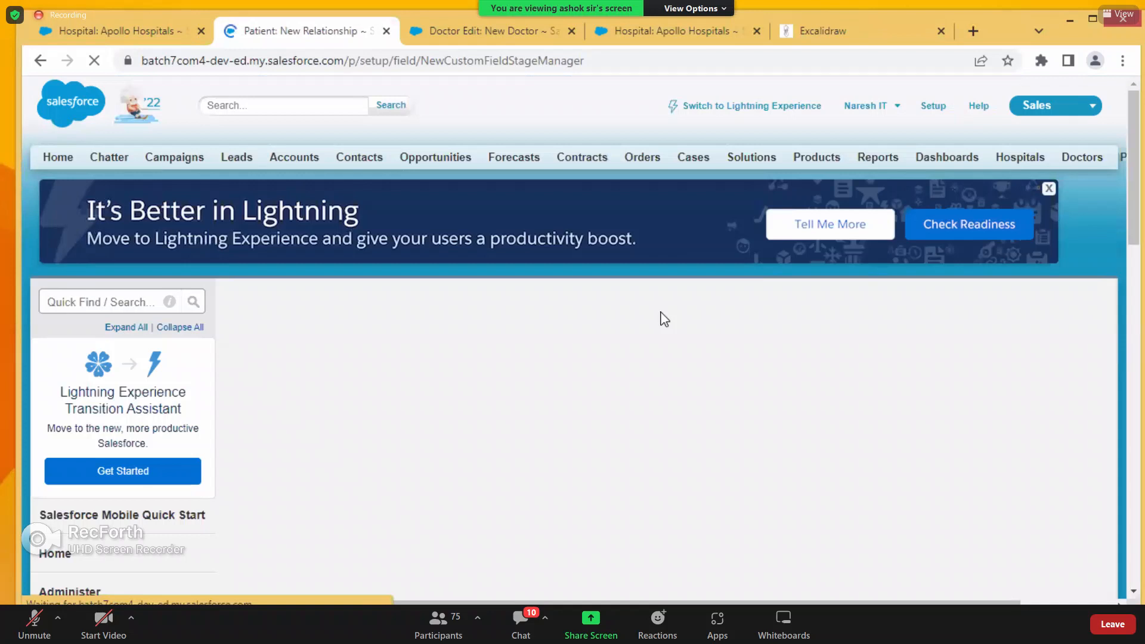
- Review the Account lookup's summary, keep Patients as the related list label on all account layouts, and save the field
scroll(748, 373, down, 3)
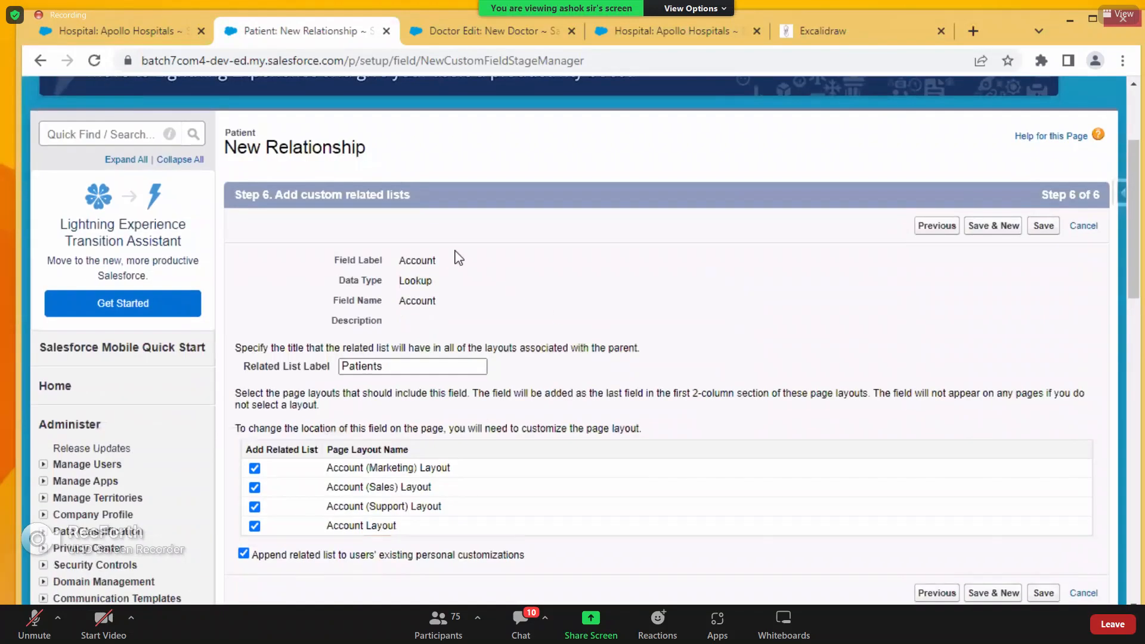
double_click(427, 260)
drag(404, 280, 432, 293)
drag(384, 369, 340, 370)
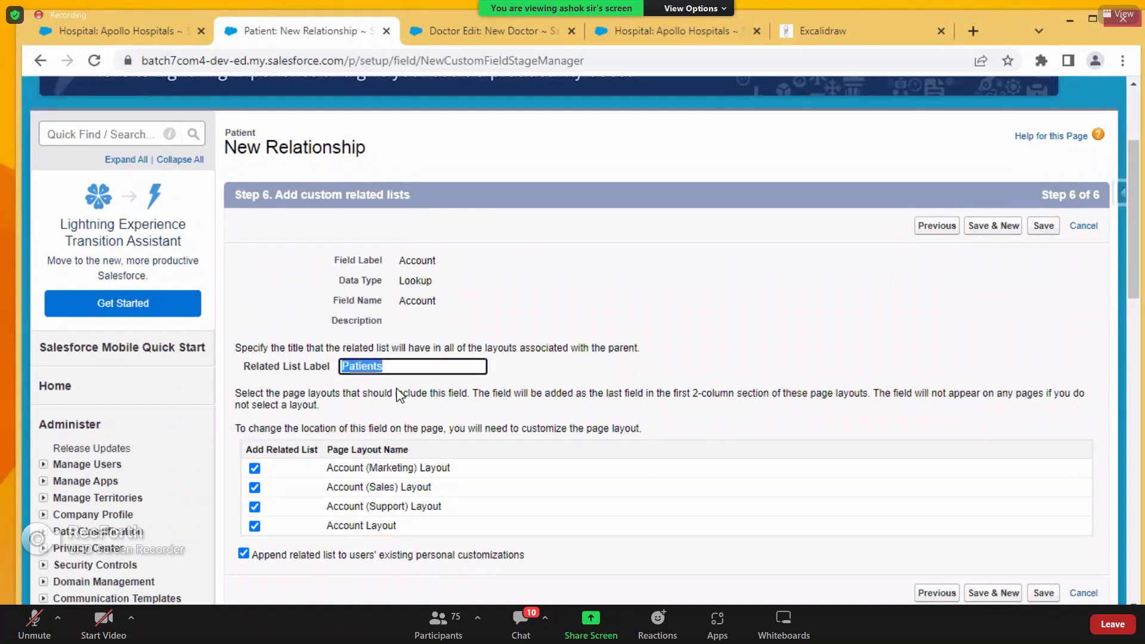
drag(396, 367, 335, 373)
drag(400, 365, 344, 366)
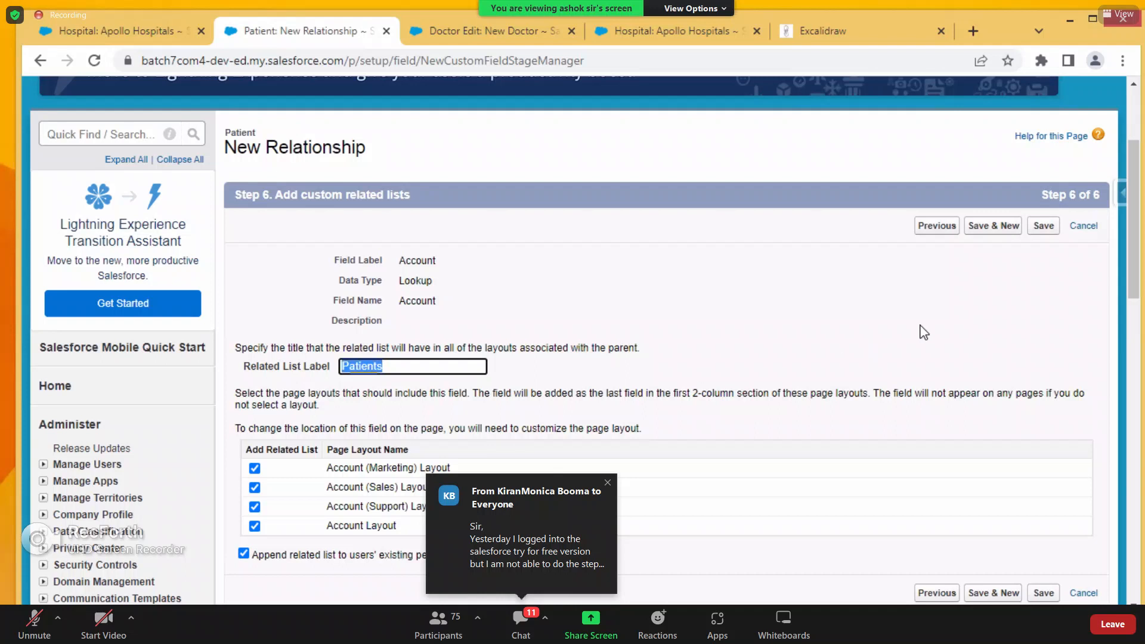
click(1043, 226)
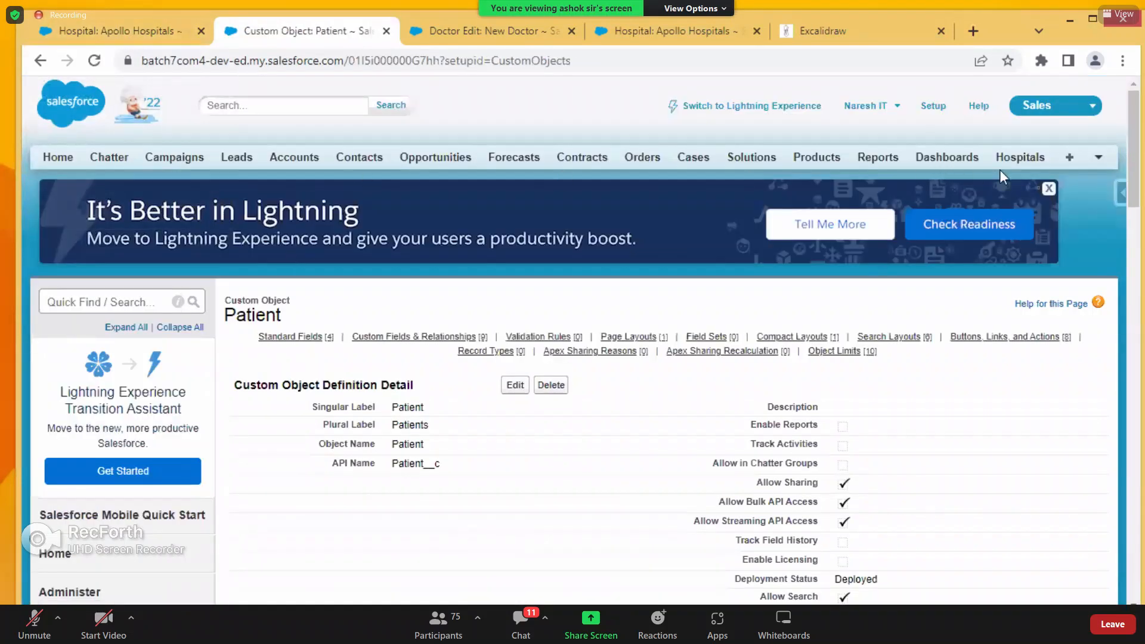
- Open a new patient form from the Patients home page and locate the Account lookup field
click(1097, 157)
click(1078, 202)
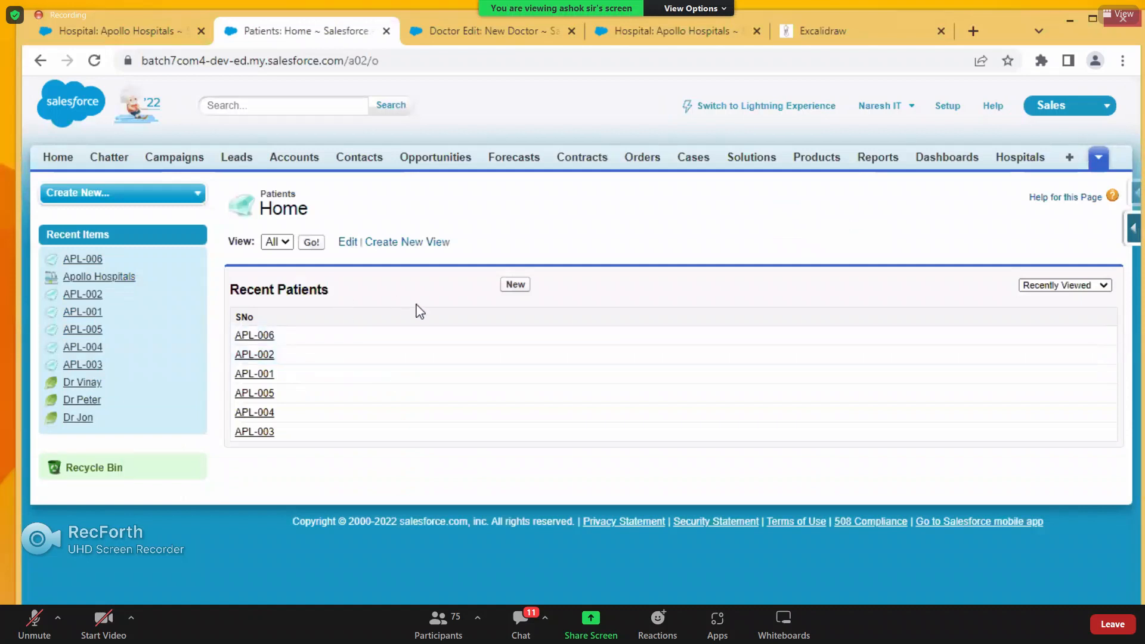
click(515, 285)
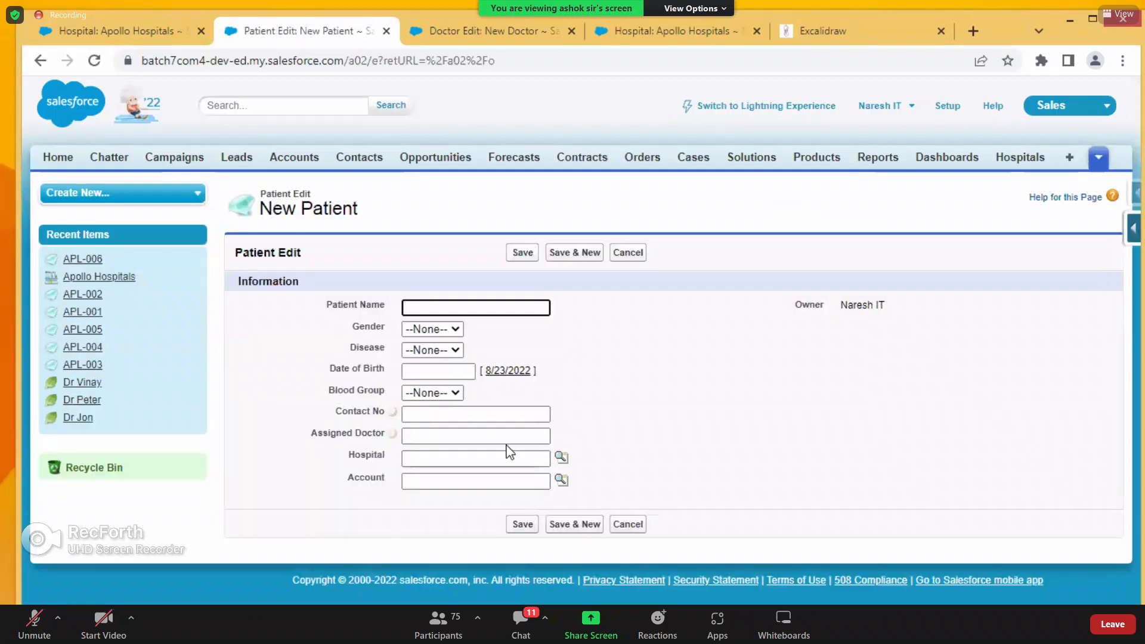
drag(349, 477, 536, 474)
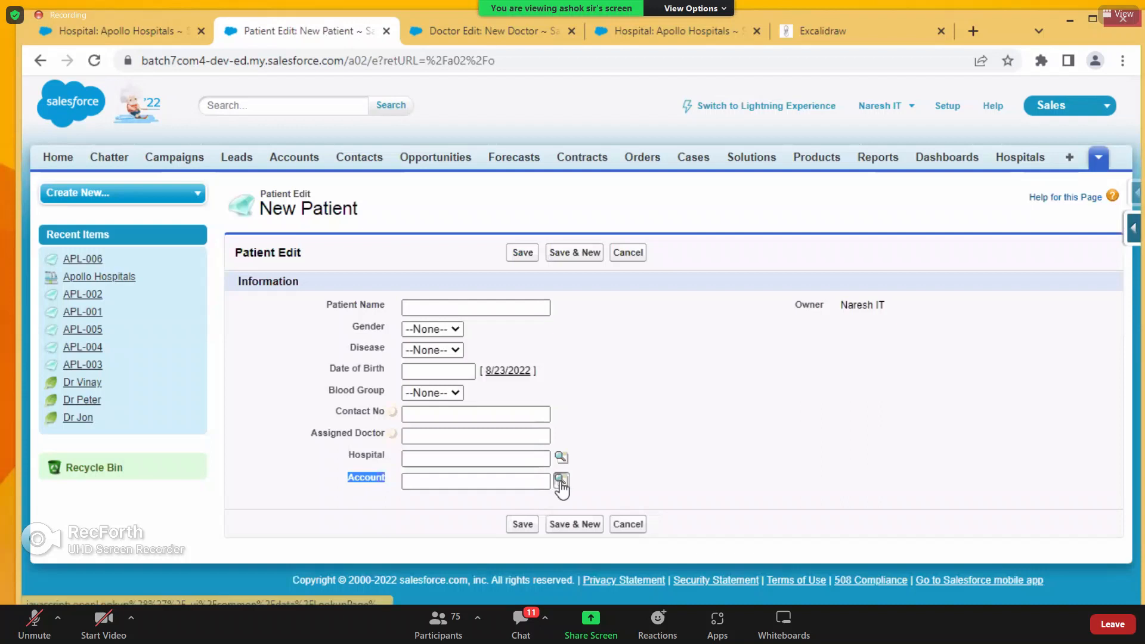
- Search the Account field's lookup window for existing accounts without entering a term, and close the window
click(560, 480)
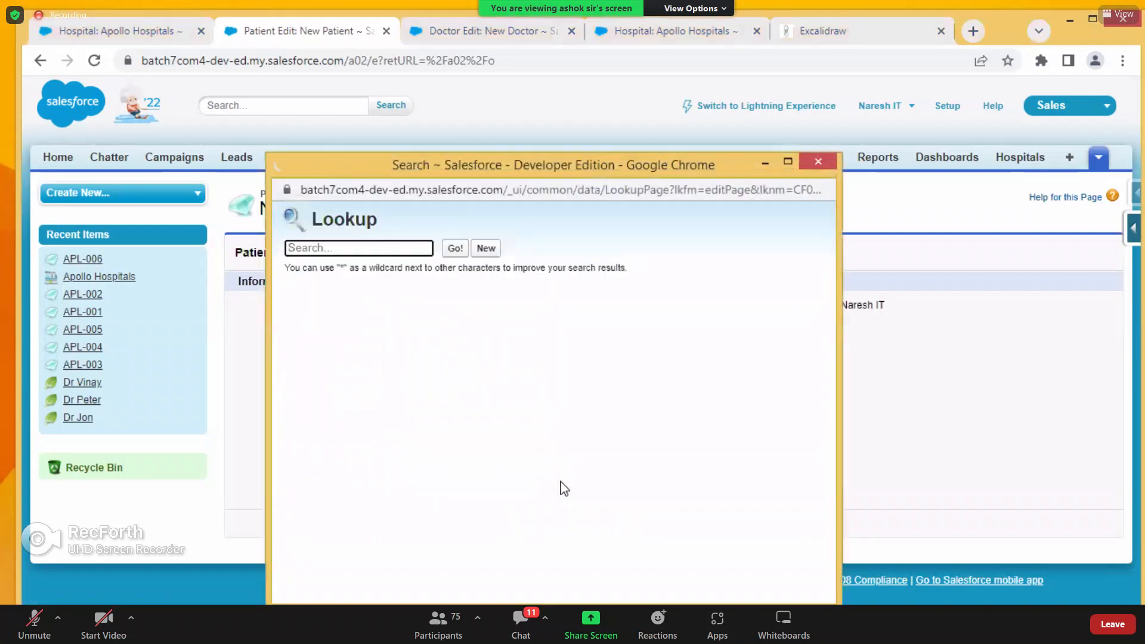
click(454, 249)
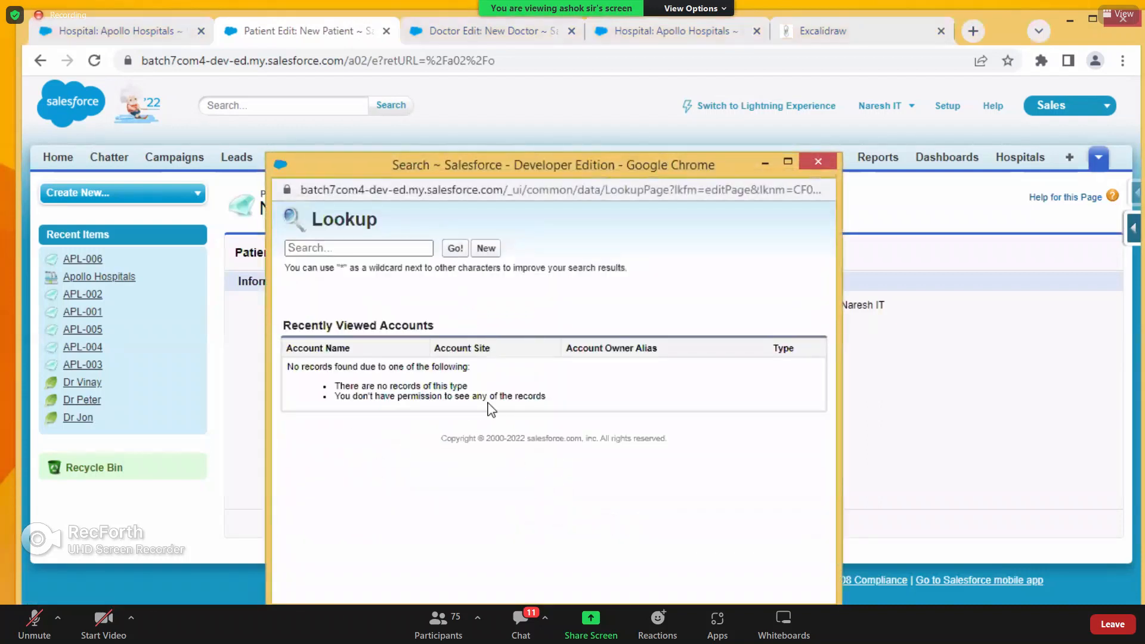
drag(537, 166, 498, 87)
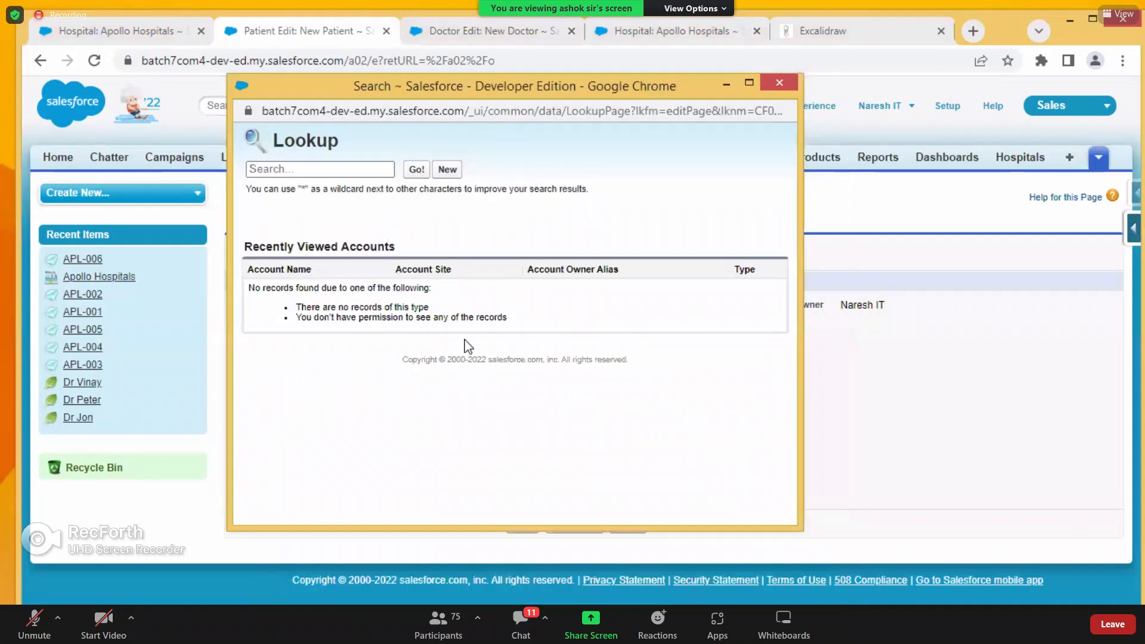
click(780, 84)
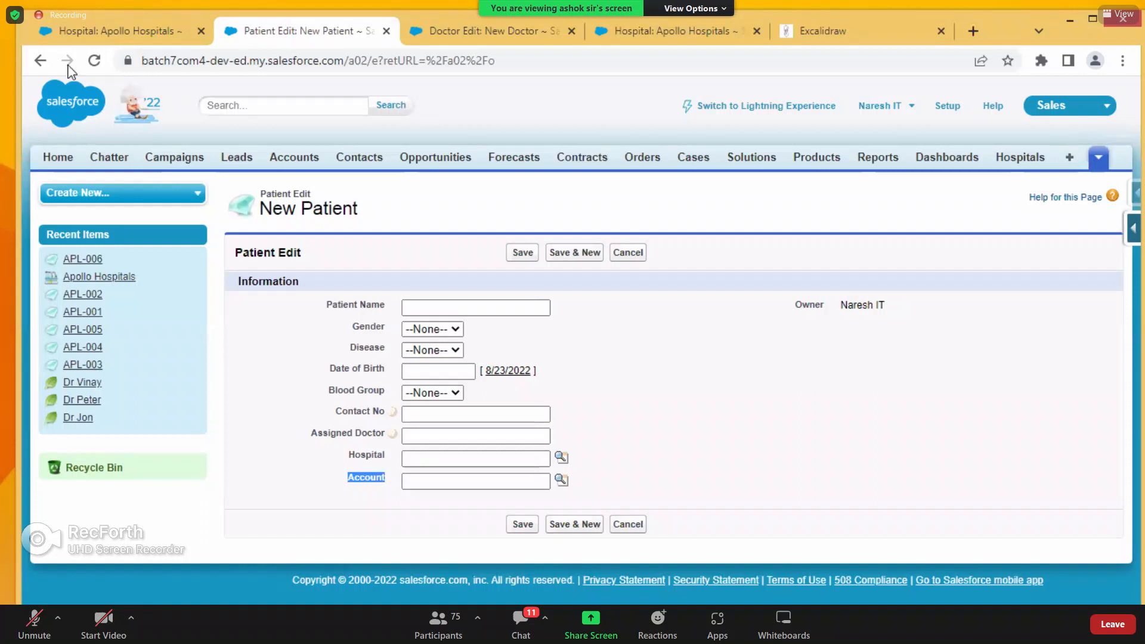
- Search the web for "dev.signup" in a new browser tab and open the Salesforce Developer Edition sign-up result
click(973, 31)
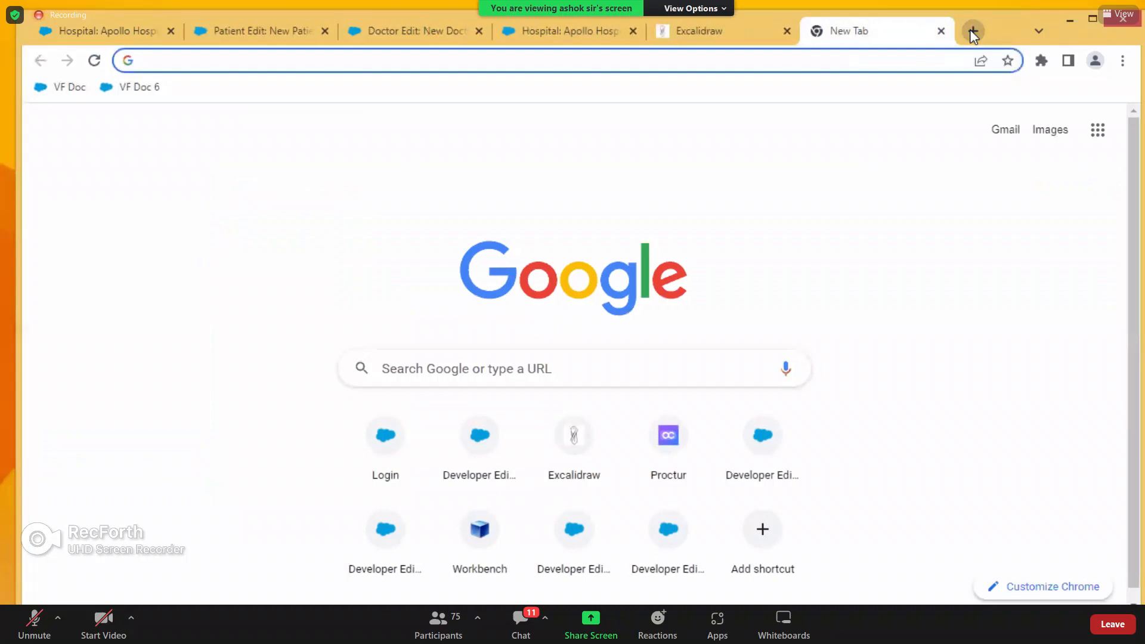
text(dev)
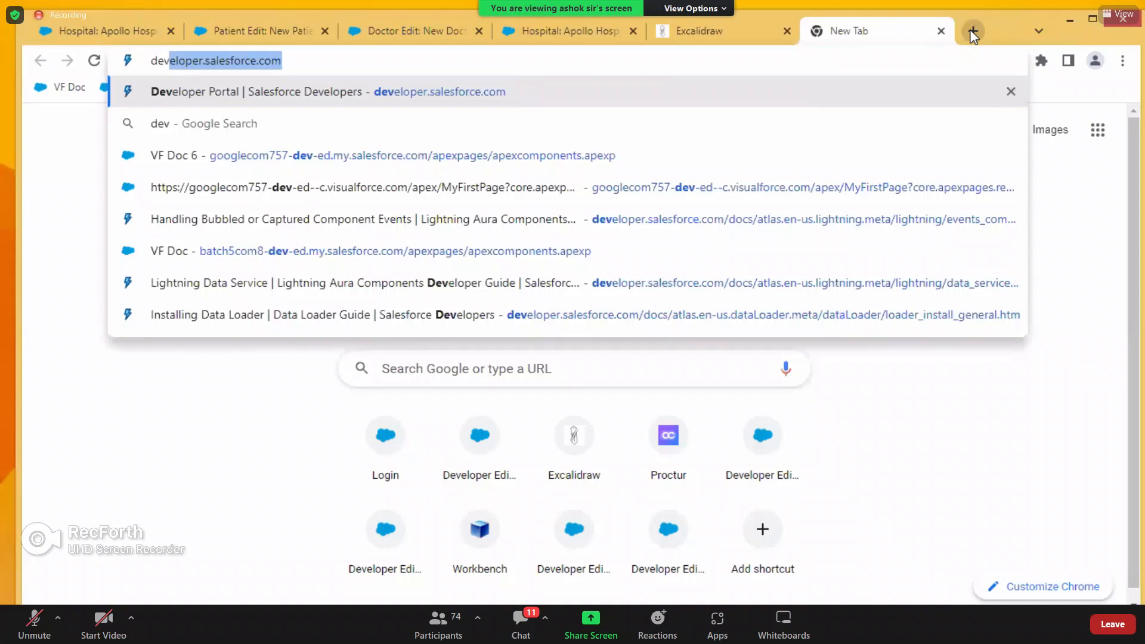
key(BackSpace)
text(.signup)
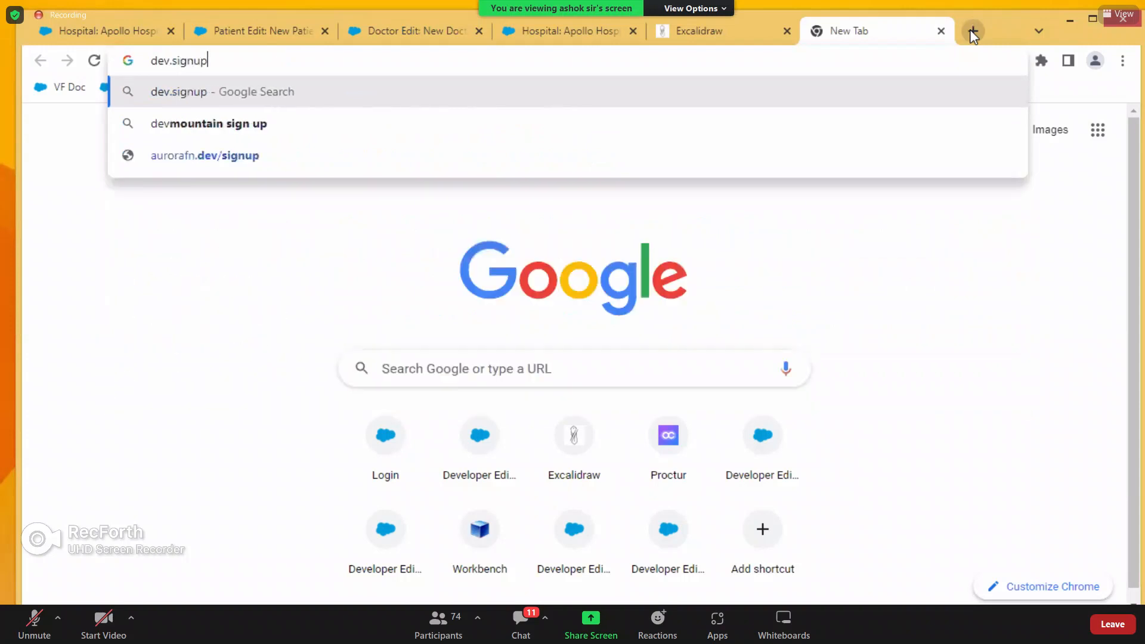
key(Return)
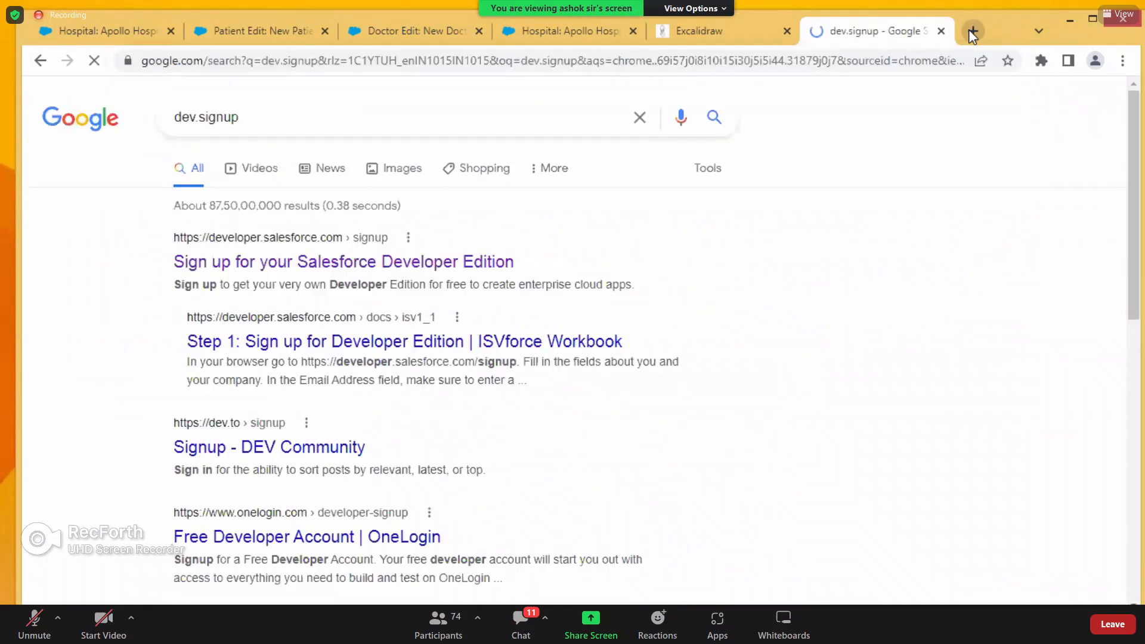
click(297, 262)
click(471, 58)
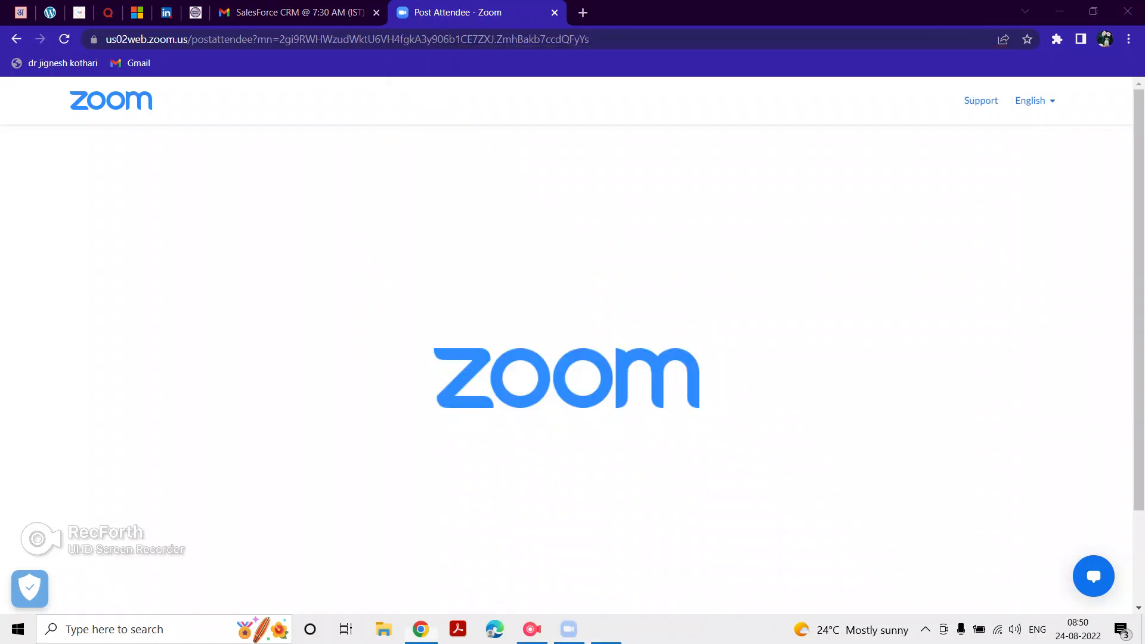
click(532, 629)
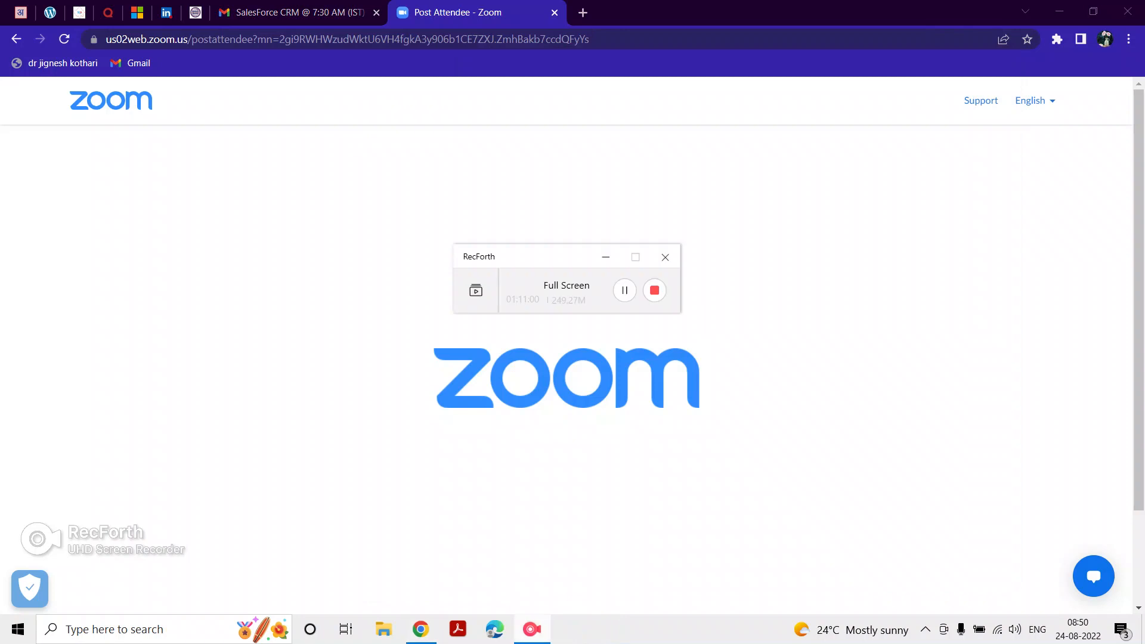